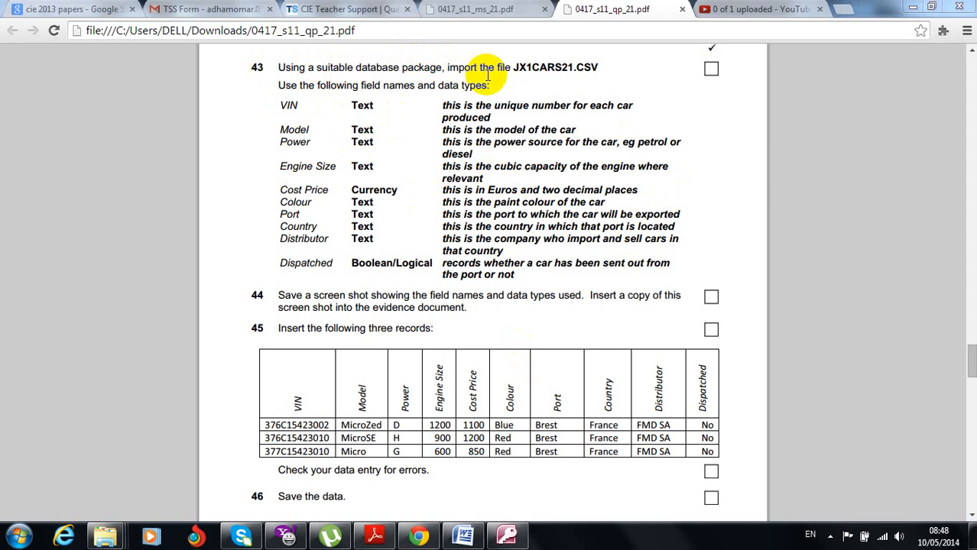
Close the open J10Kites database, saving the design changes to the Kites for Beginners report
left_click_drag(574, 65, 590, 61)
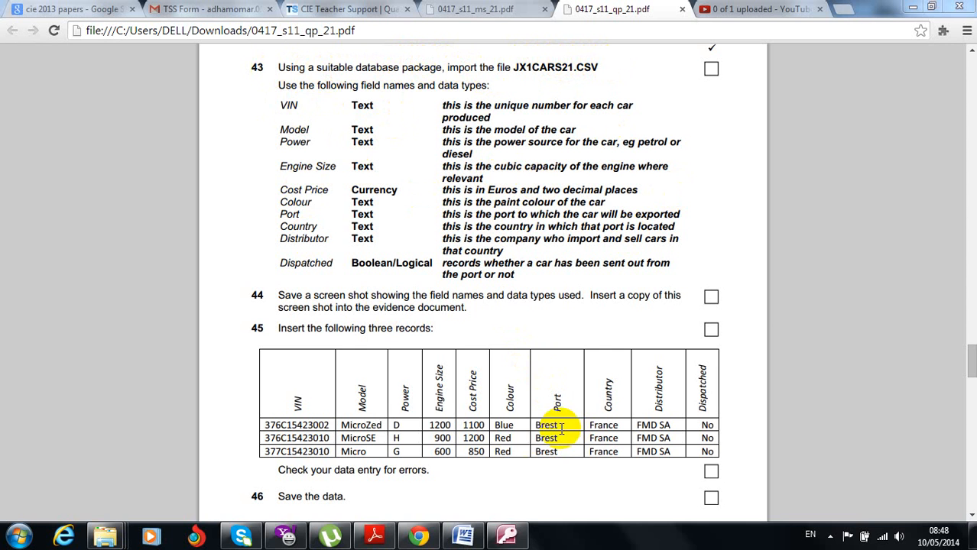
right_click(525, 528)
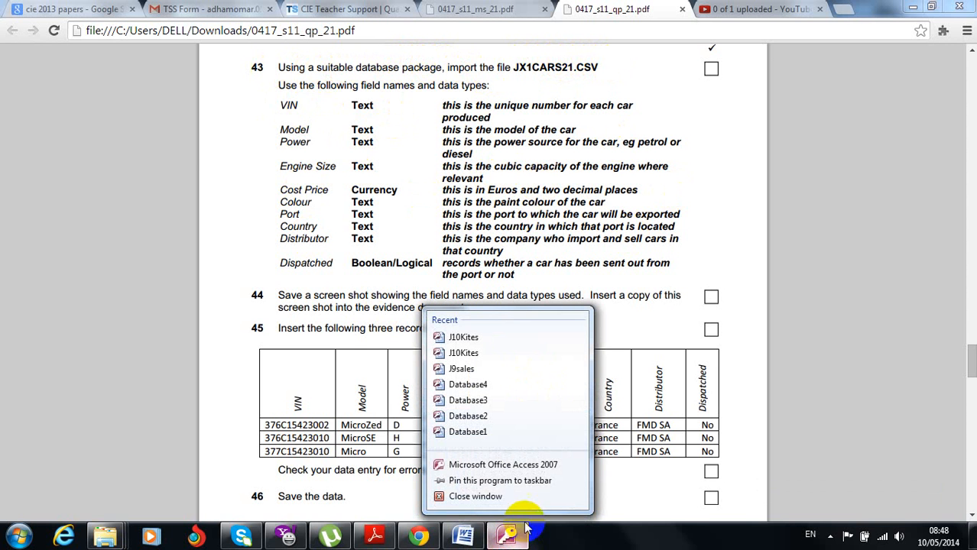
left_click(486, 498)
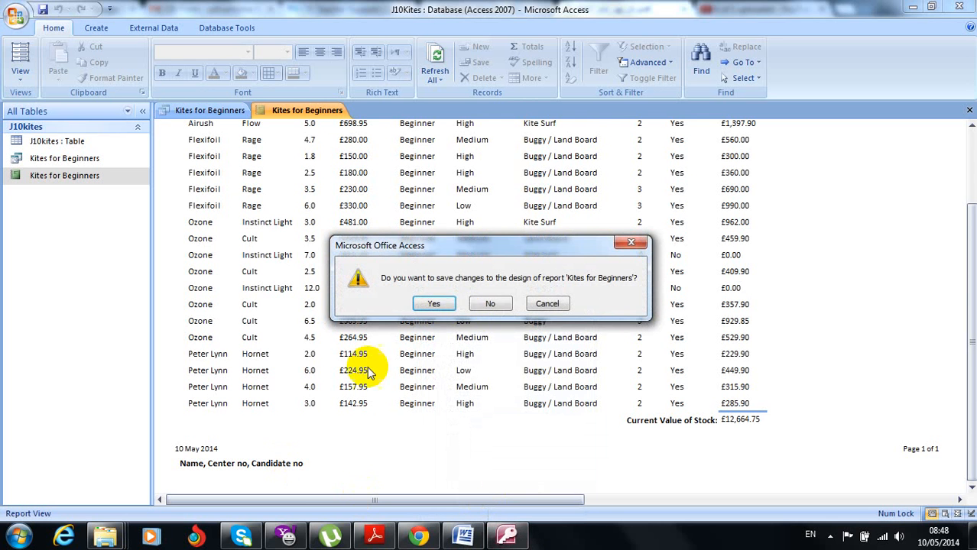
left_click(435, 303)
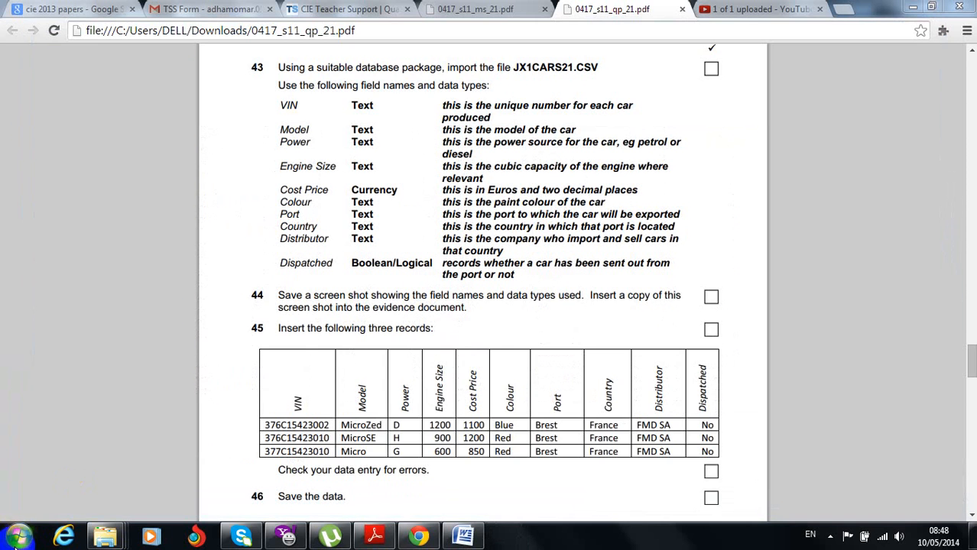
Launch Microsoft Office Access 2007 and start a blank database with the file name Jx1cars21
left_click(17, 535)
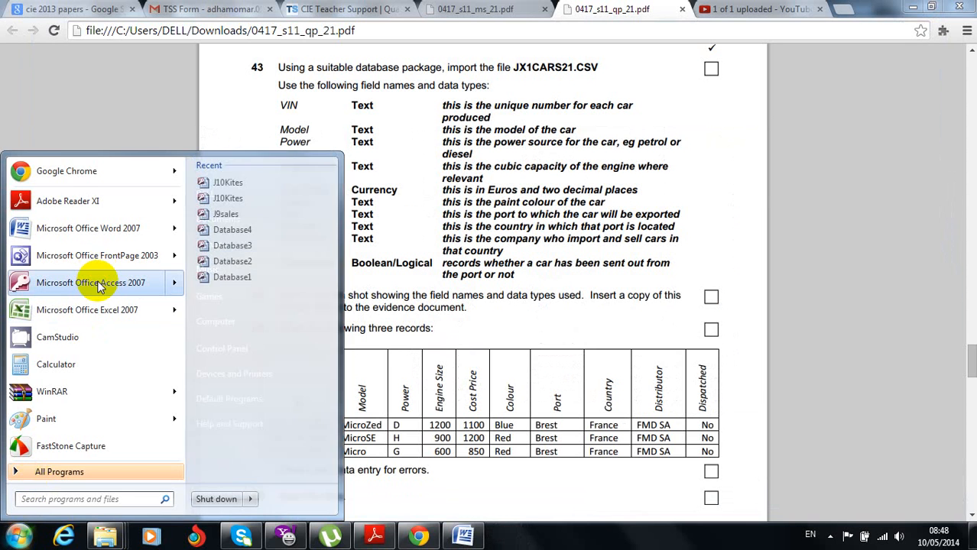
left_click(99, 285)
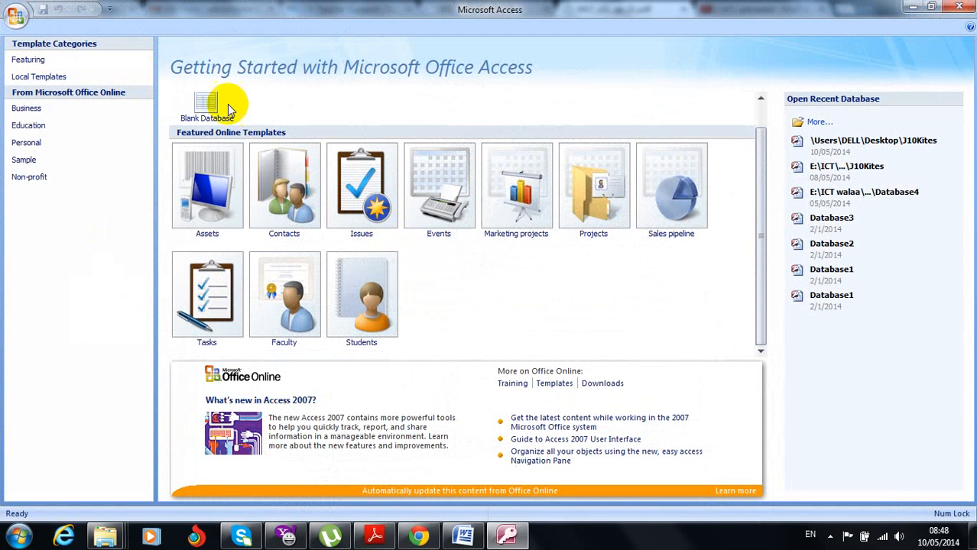
left_click(207, 106)
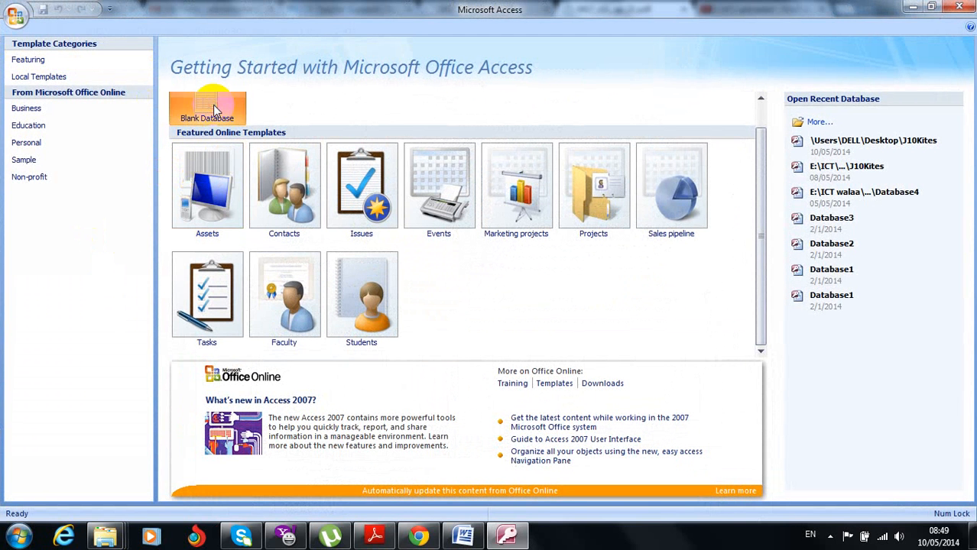
left_click_drag(841, 365, 765, 361)
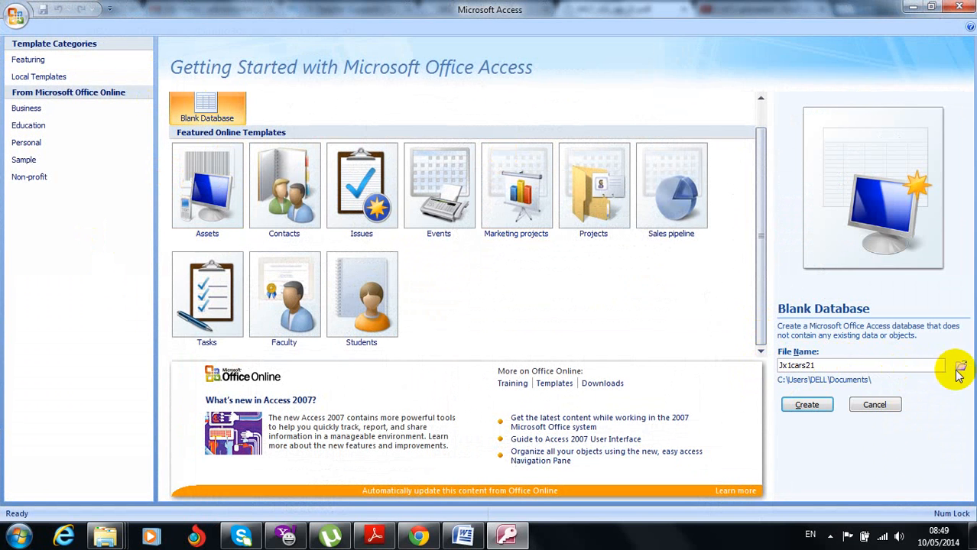
Create the new database on the Desktop and close its empty default table
left_click(960, 367)
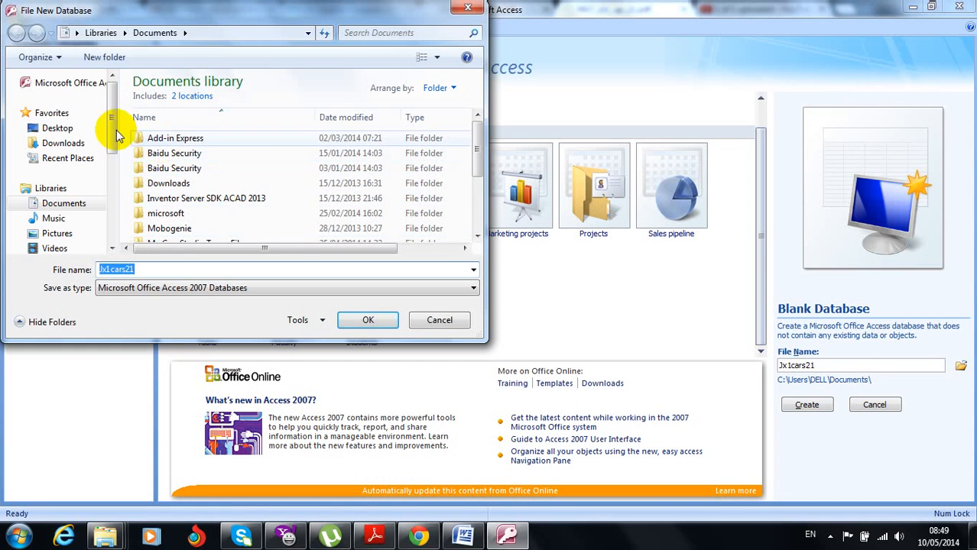
left_click(58, 128)
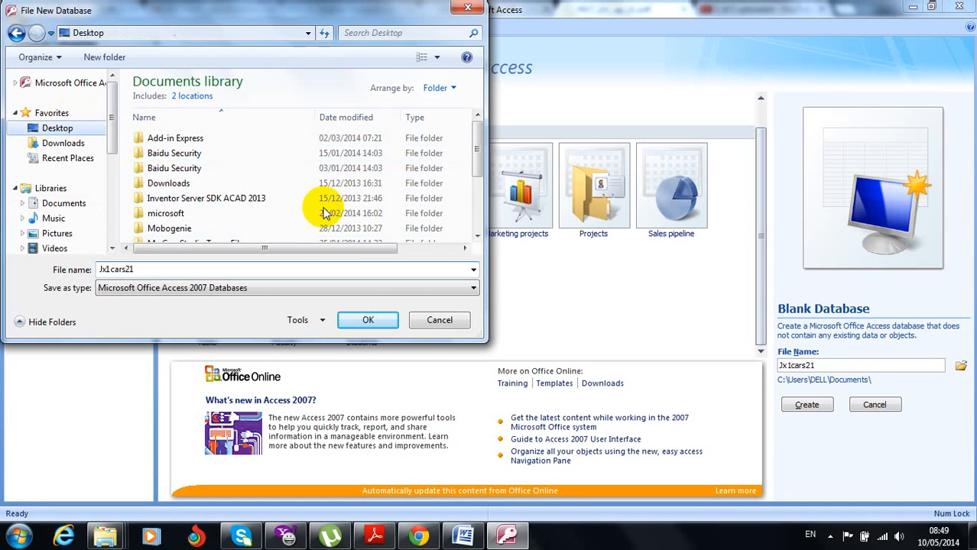
left_click(361, 321)
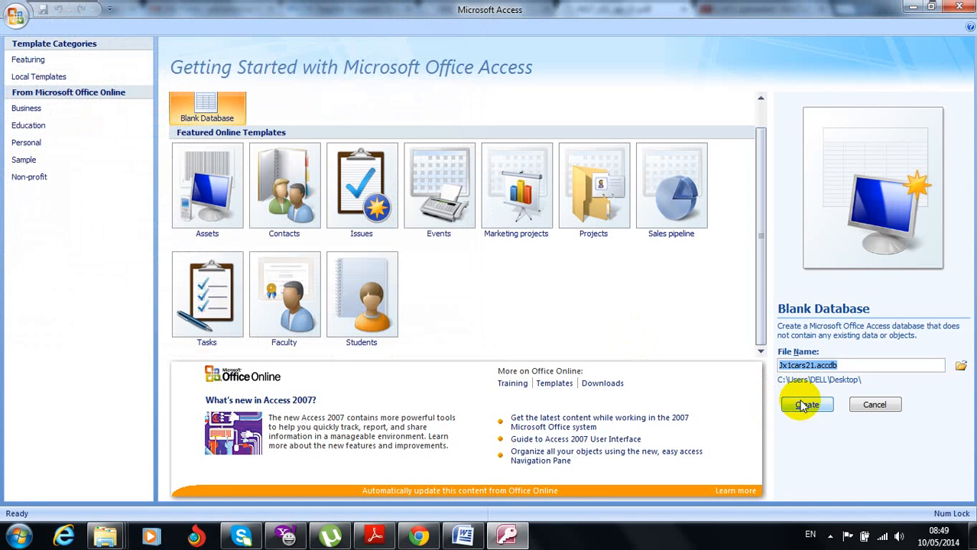
left_click(799, 404)
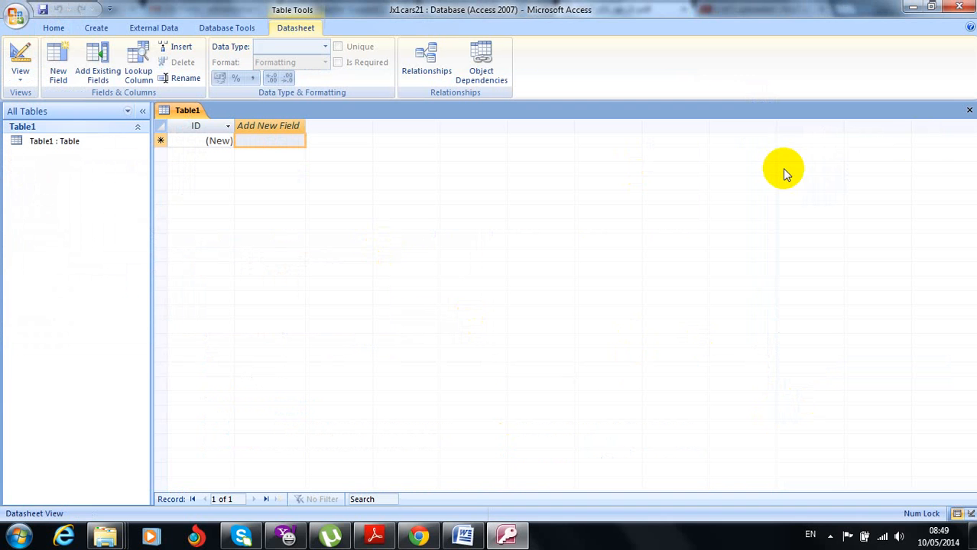
left_click(970, 109)
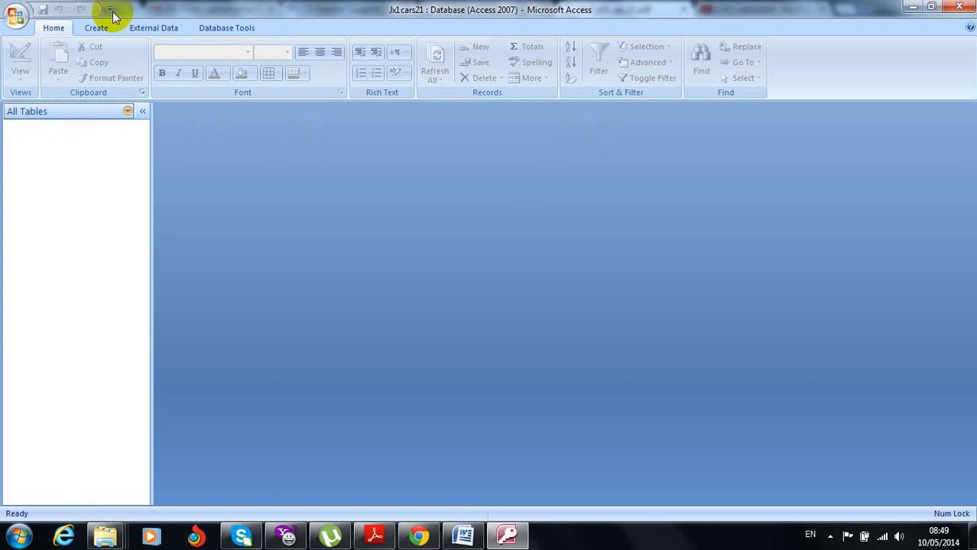
Begin a text file import and choose JX1CARS21.csv from E:\ICT\0417 Paper 21 June 11 as the source
left_click(153, 28)
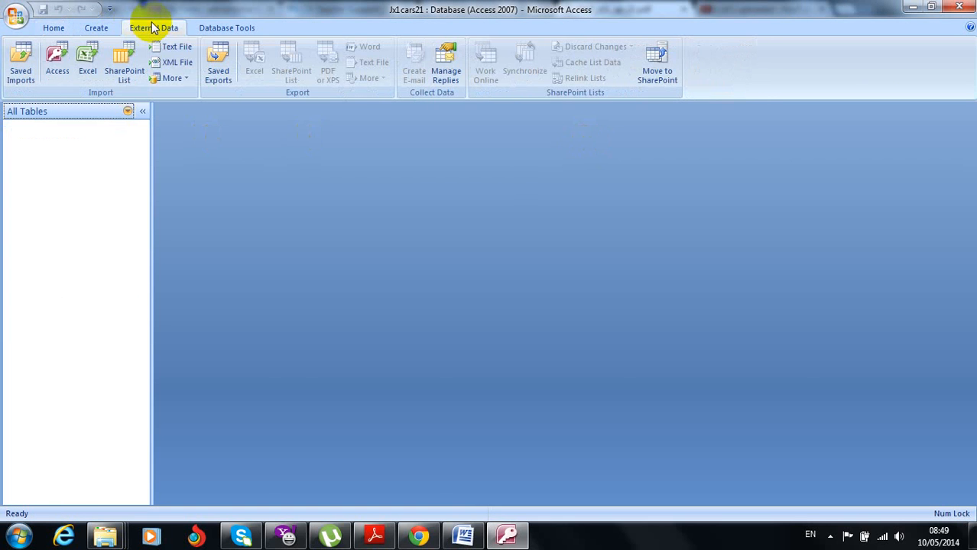
left_click(181, 48)
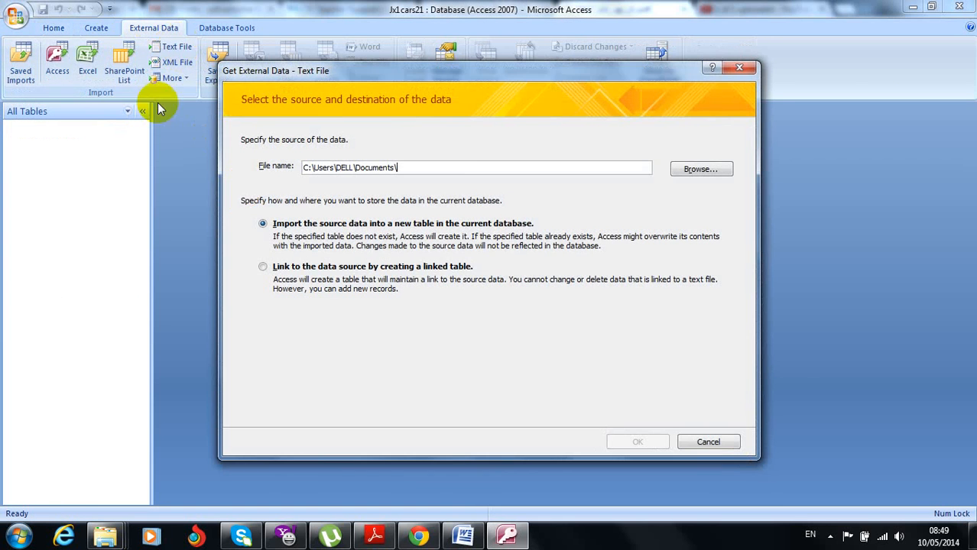
left_click(697, 169)
left_click_drag(335, 218, 337, 283)
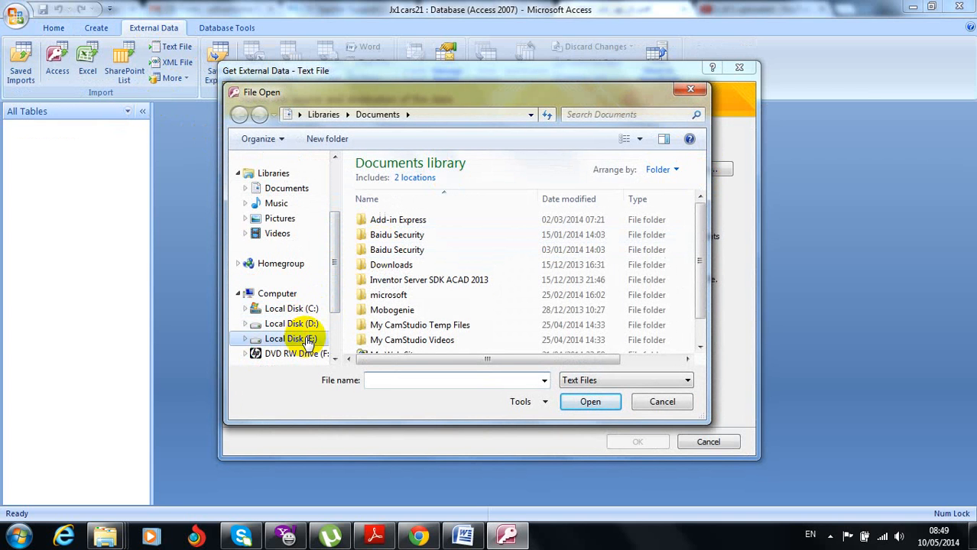
left_click(308, 340)
double_click(386, 242)
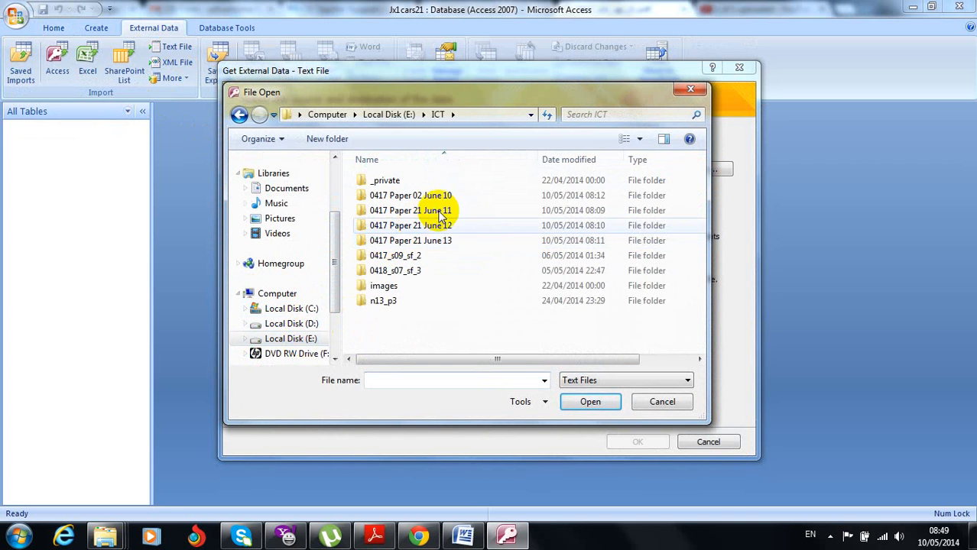
double_click(440, 216)
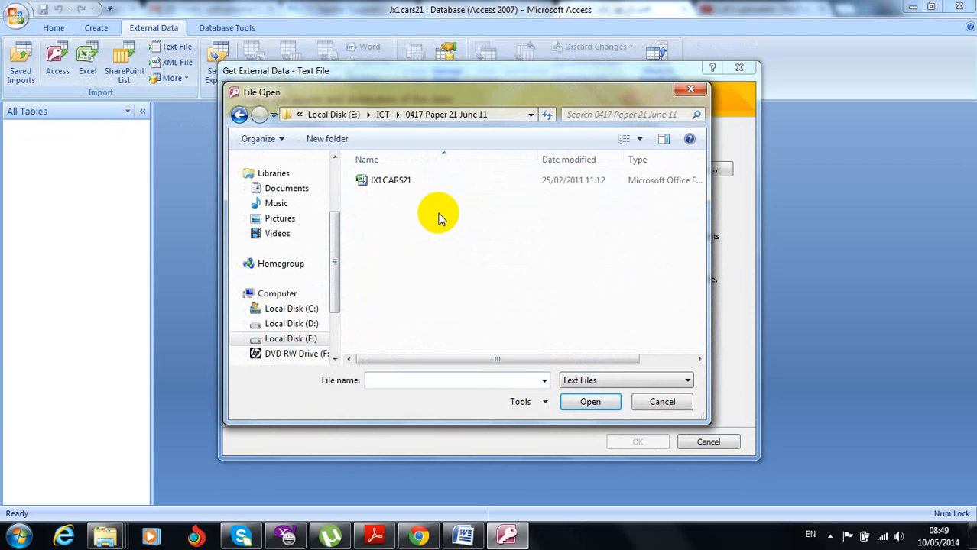
double_click(405, 181)
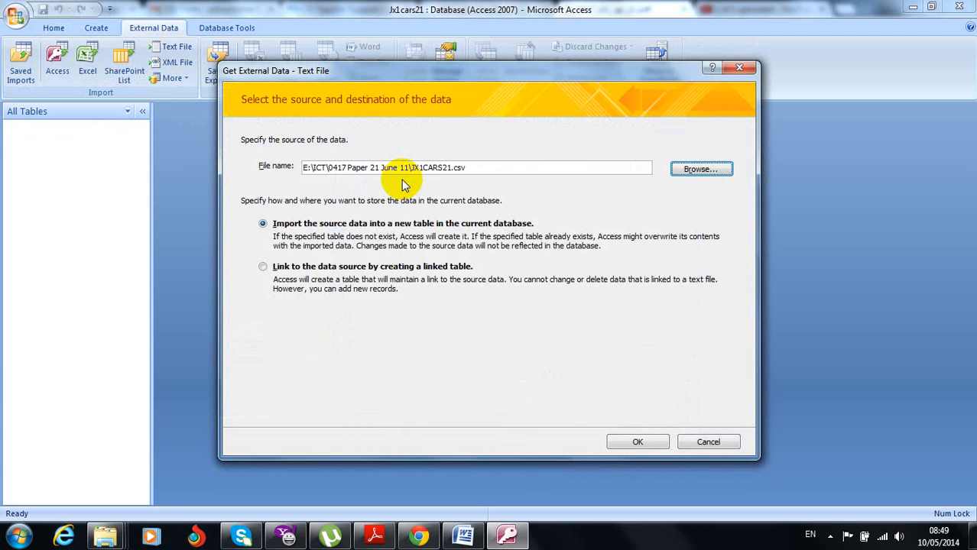
Import into a new table as comma-delimited data, with the first row as field names and the default field options
left_click(637, 442)
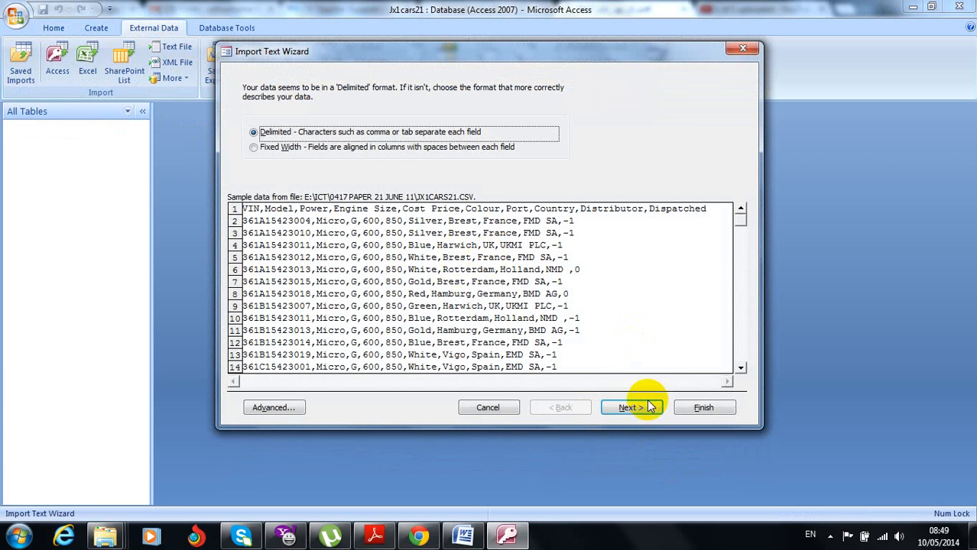
left_click(639, 408)
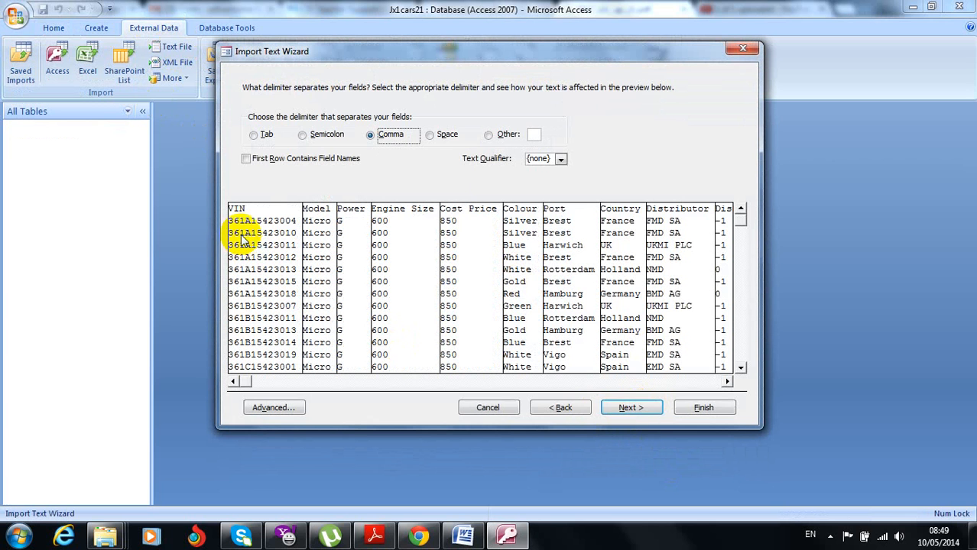
left_click(246, 162)
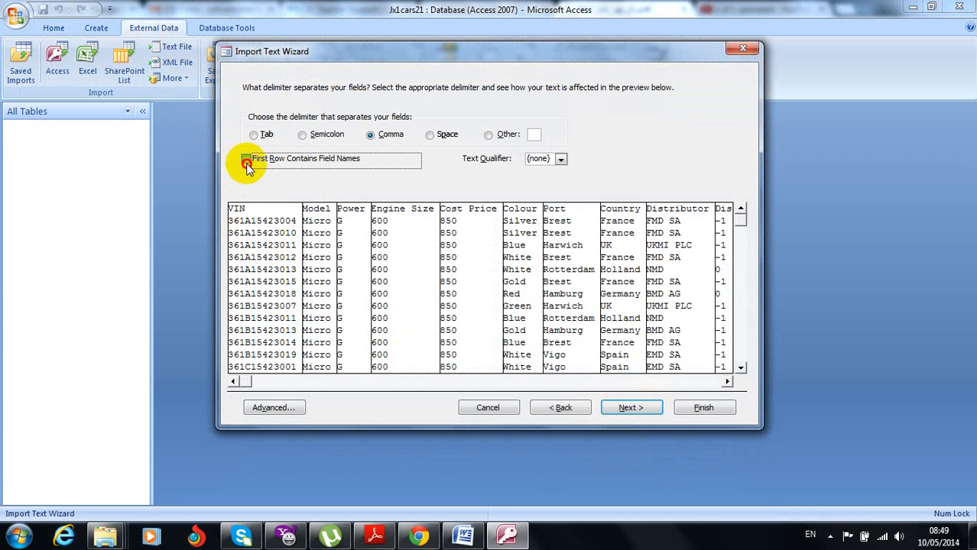
left_click(624, 406)
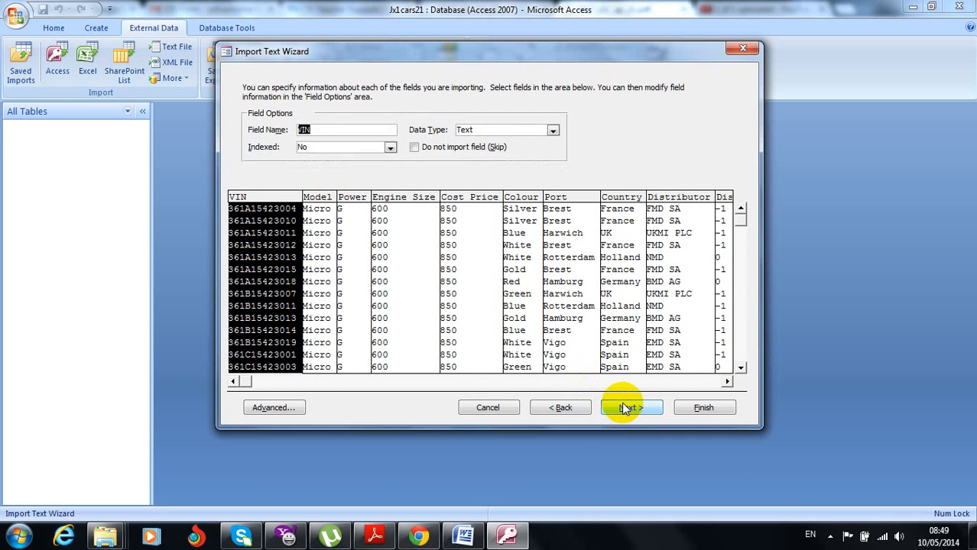
left_click(621, 407)
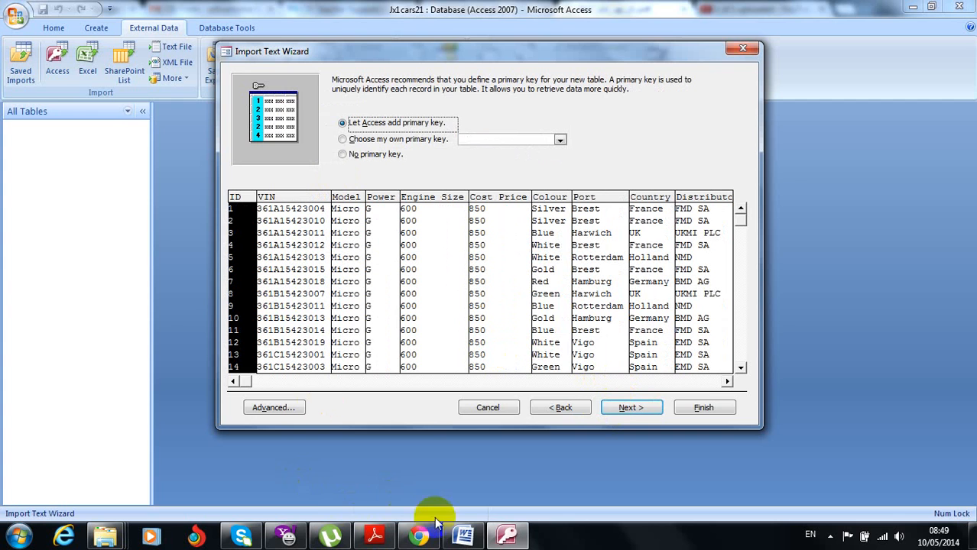
Check the field descriptions in question 43 of the exam paper and choose VIN as the imported table's primary key
left_click(420, 536)
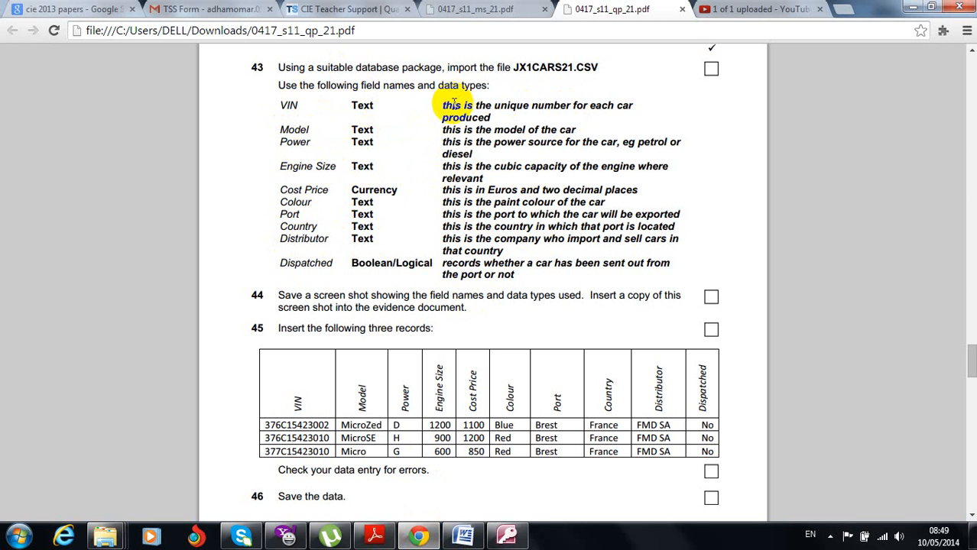
left_click_drag(590, 105, 615, 111)
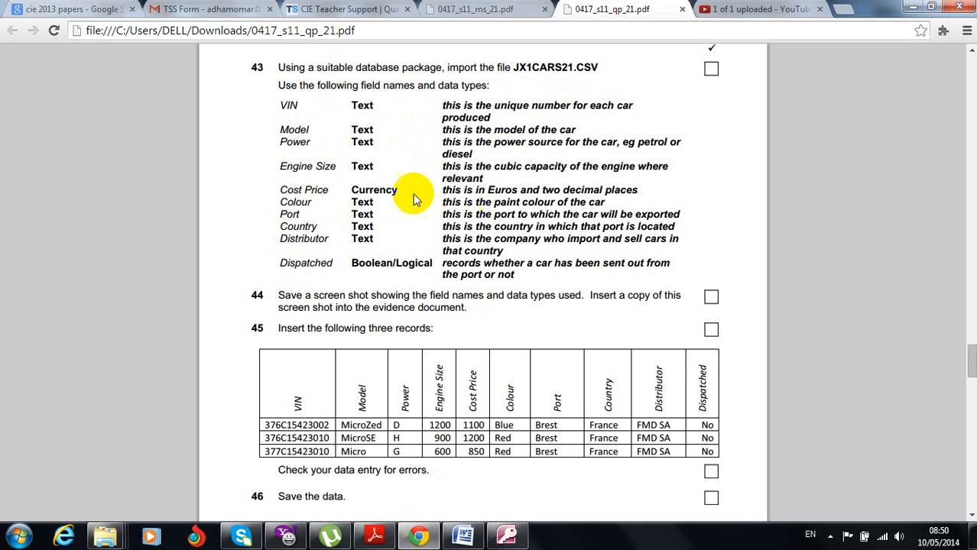
left_click(507, 535)
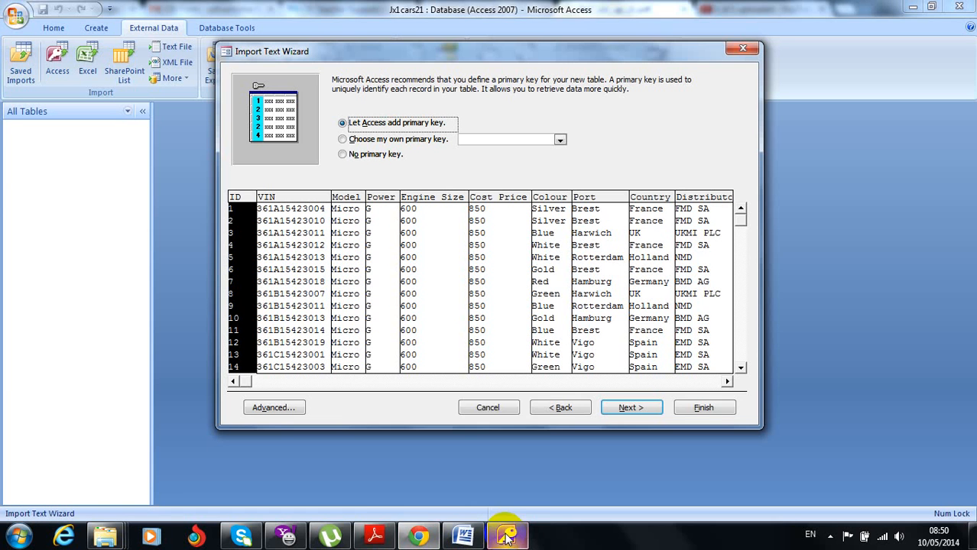
left_click(351, 140)
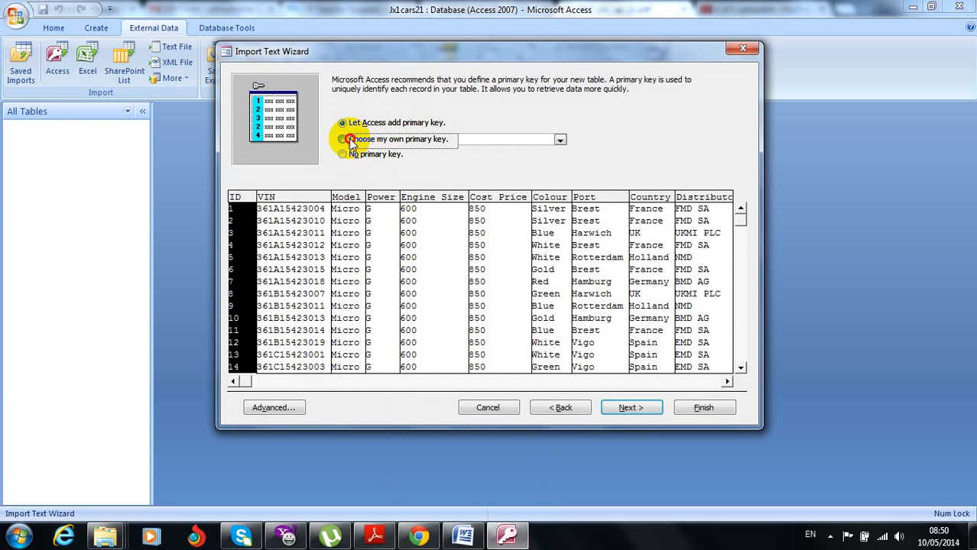
left_click(560, 141)
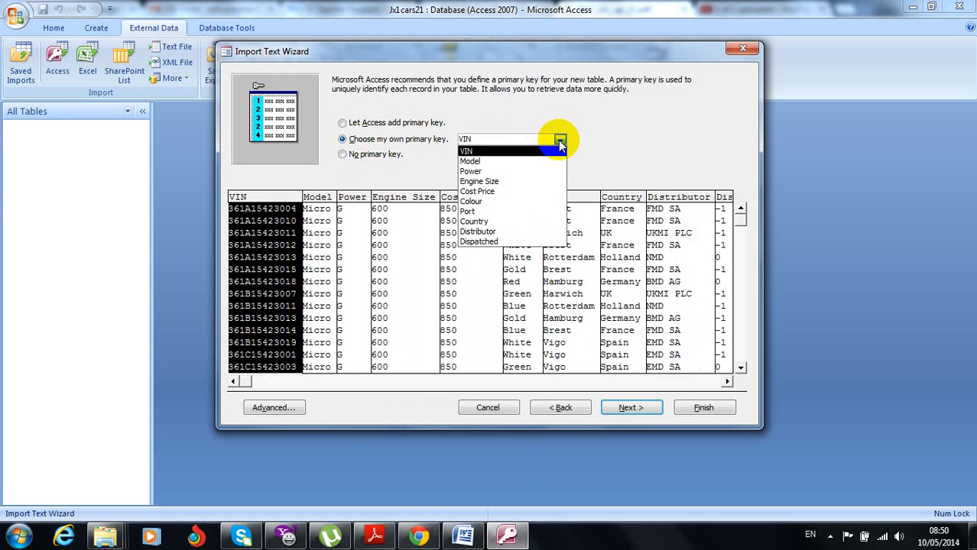
left_click(483, 153)
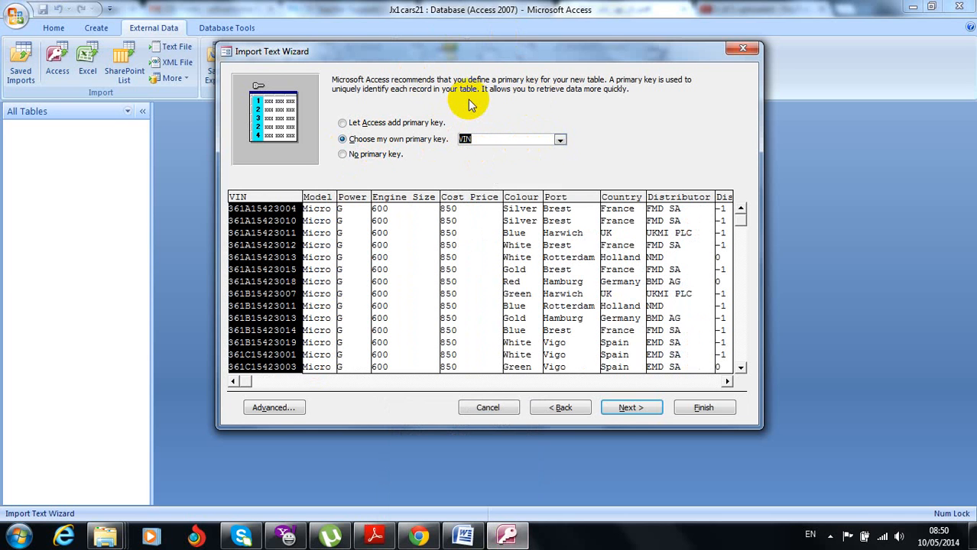
Finish importing the data to the JX1CARS21 table without saving the import steps
left_click(632, 410)
left_click(698, 409)
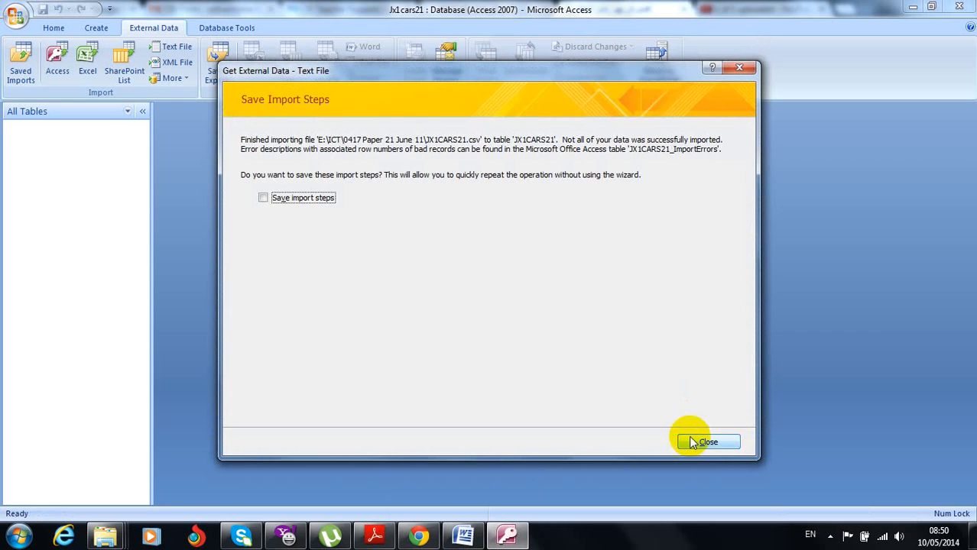
left_click(690, 441)
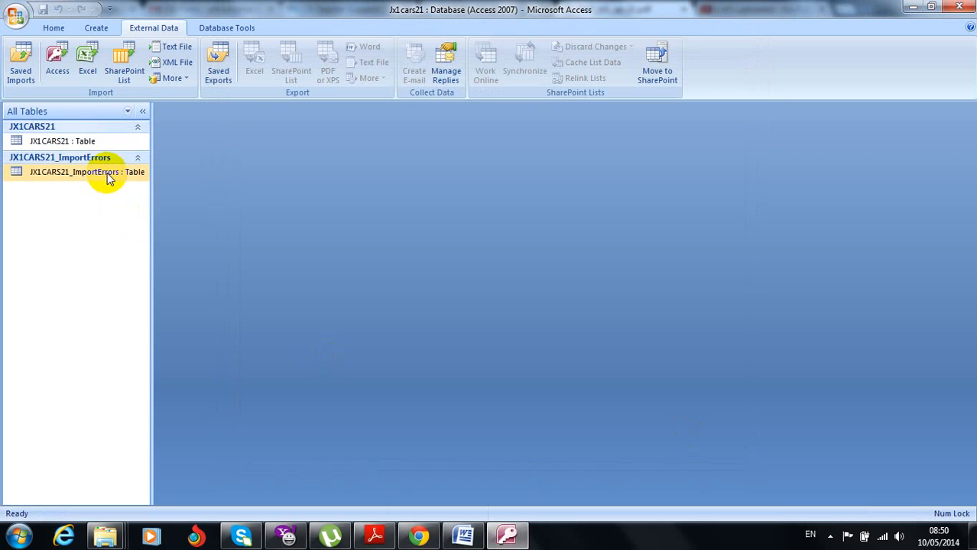
Delete the JX1CARS21_ImportErrors table and open the JX1CARS21 table in Datasheet View
left_click(107, 176)
right_click(107, 176)
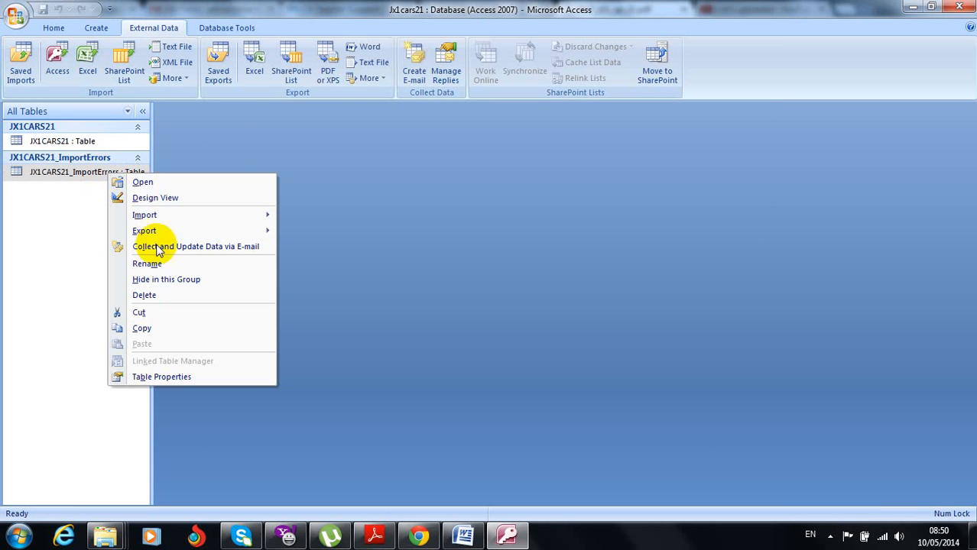
left_click(146, 296)
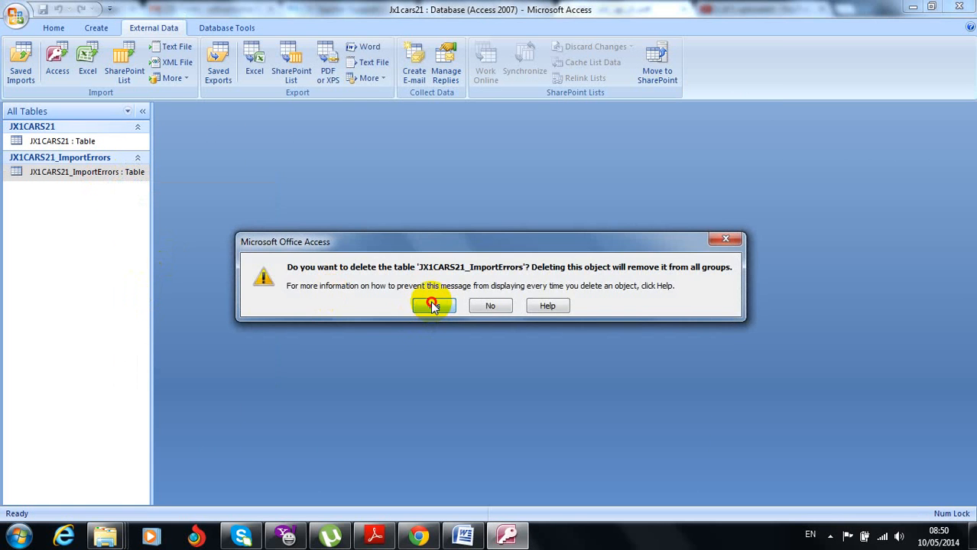
left_click(433, 306)
double_click(61, 147)
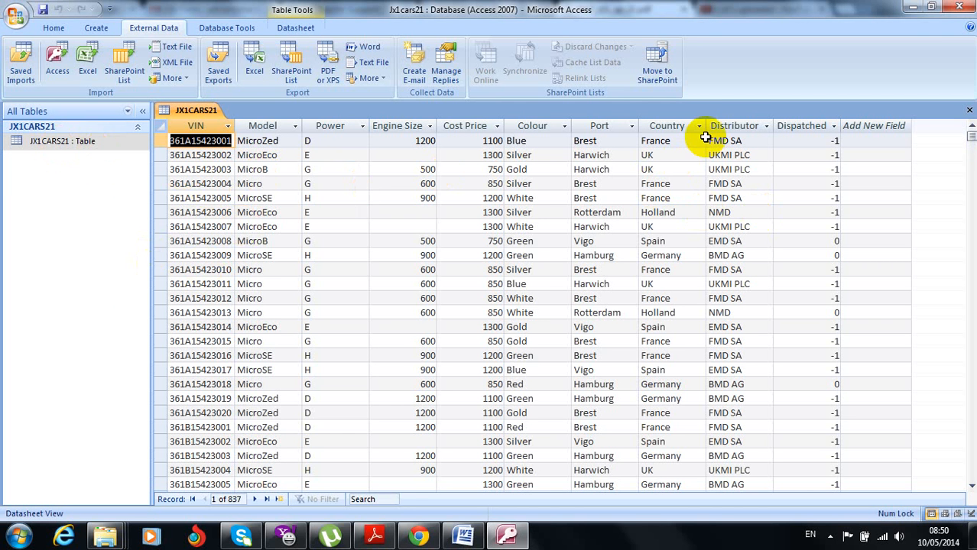
Open the JX1CARS21 table in Design View and check the primary key setting of the VIN field
left_click(53, 27)
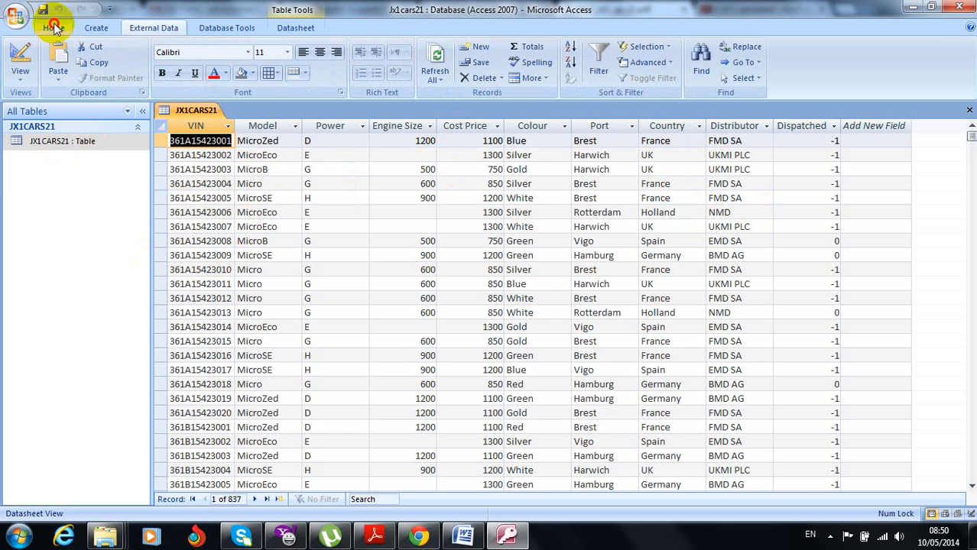
left_click(21, 76)
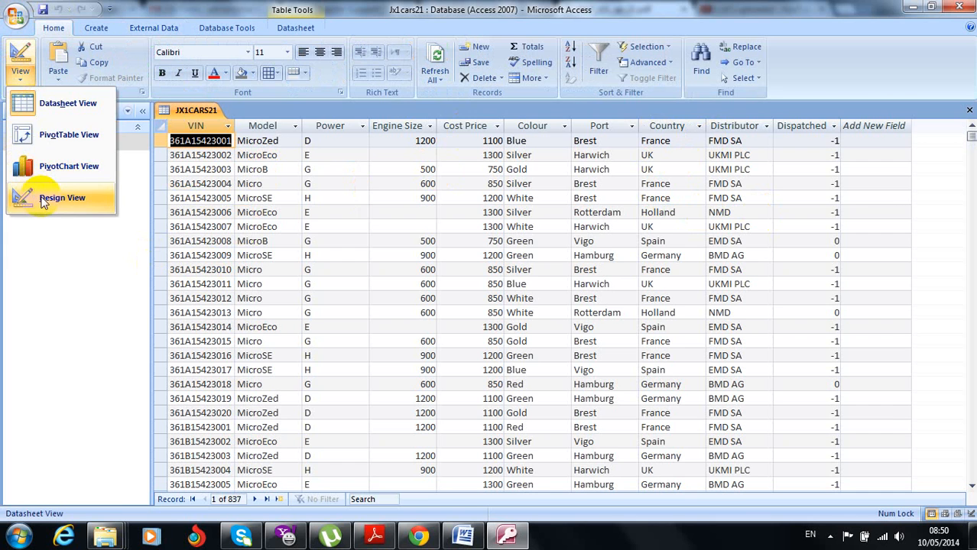
left_click(46, 198)
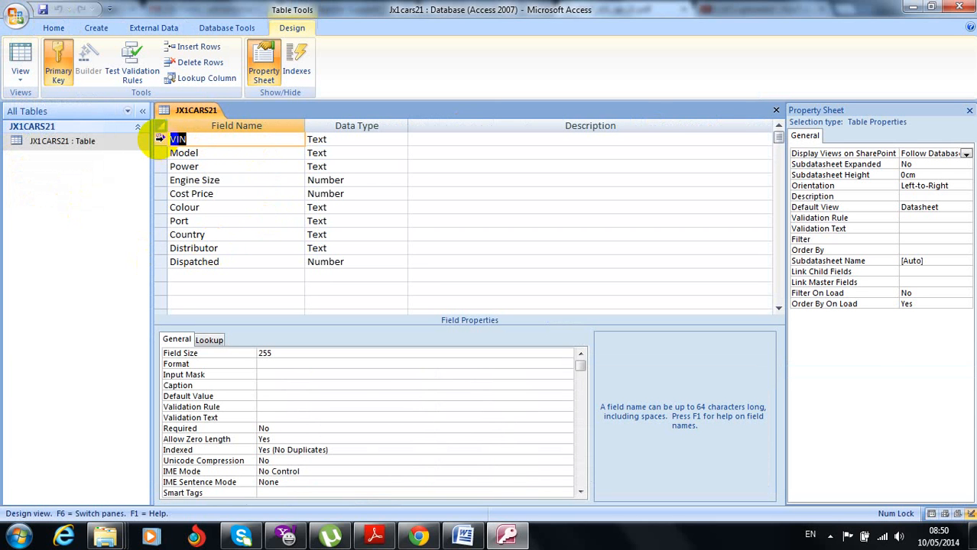
right_click(162, 139)
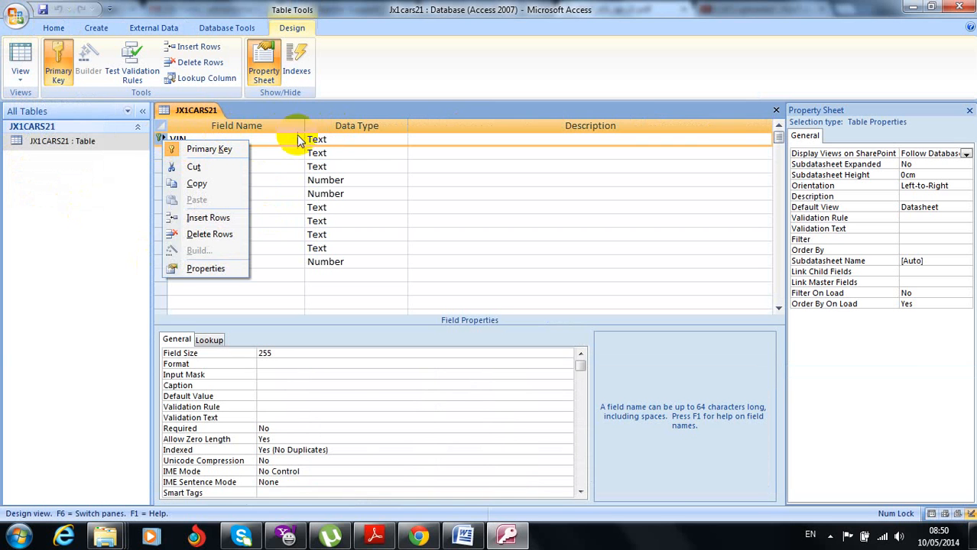
left_click(337, 139)
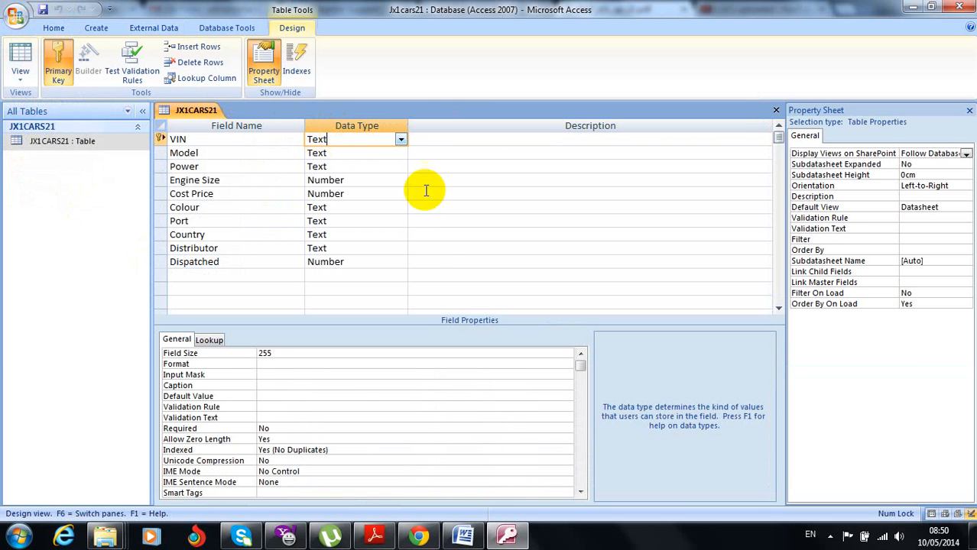
Check the required data types in question 43 of the exam paper and set the Engine Size field to Text
left_click(420, 537)
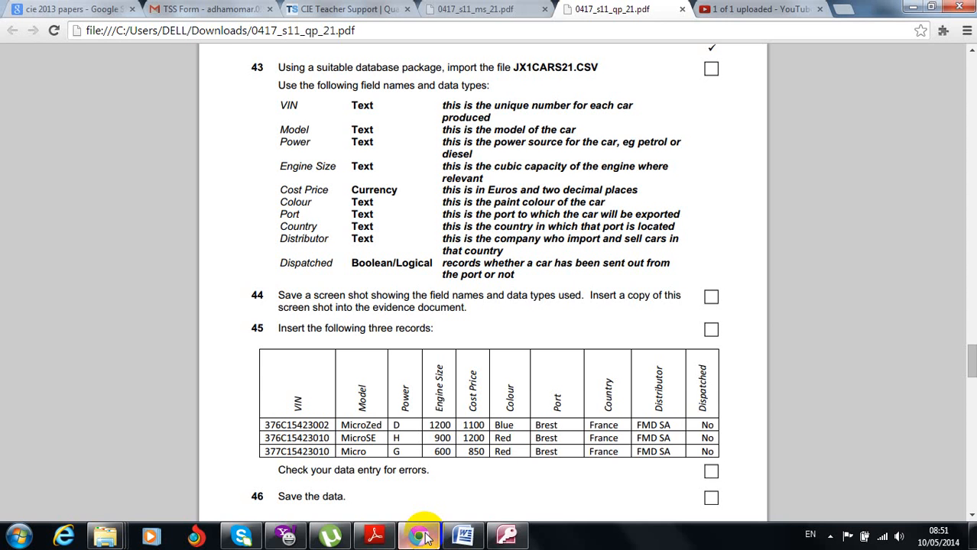
left_click(420, 537)
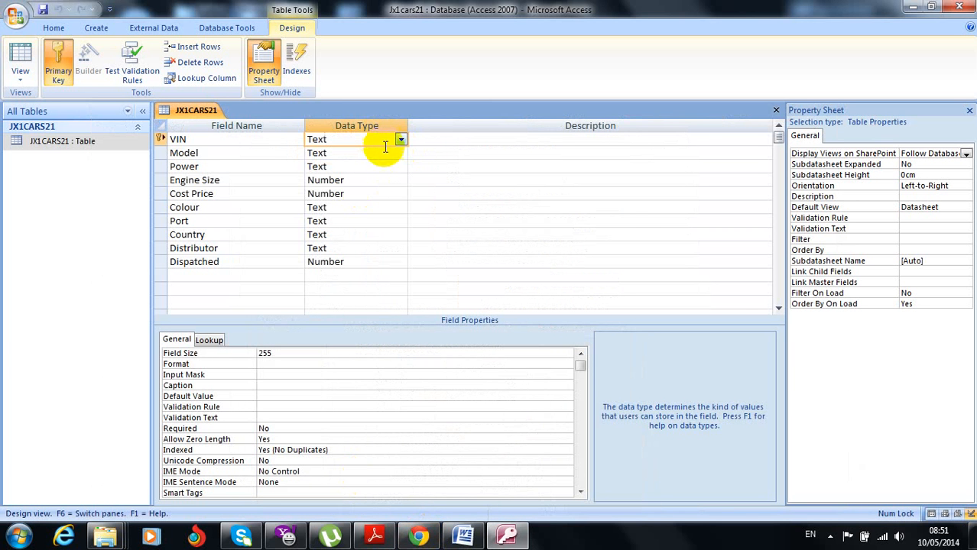
left_click(400, 181)
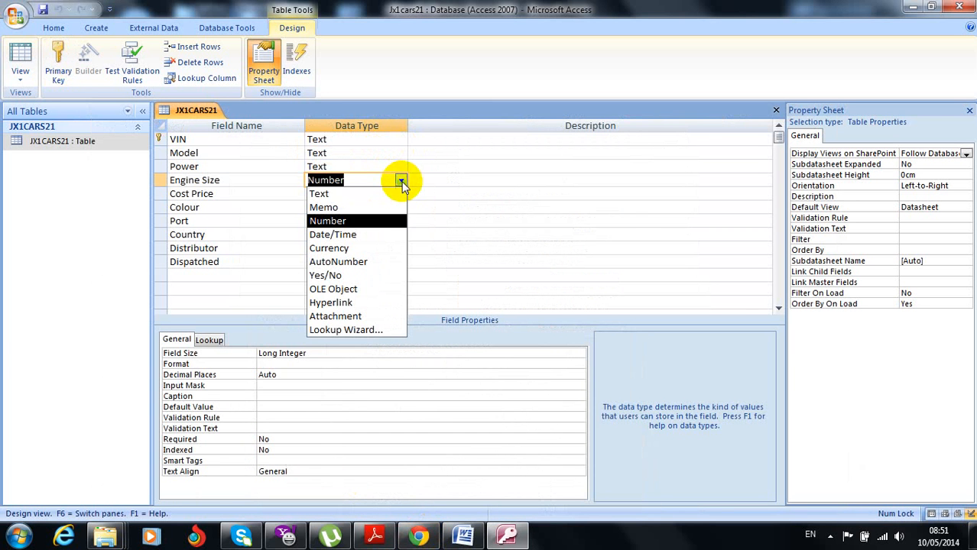
left_click(365, 193)
Check the Cost Price requirement in the exam paper and set that field's data type to Currency
left_click(359, 194)
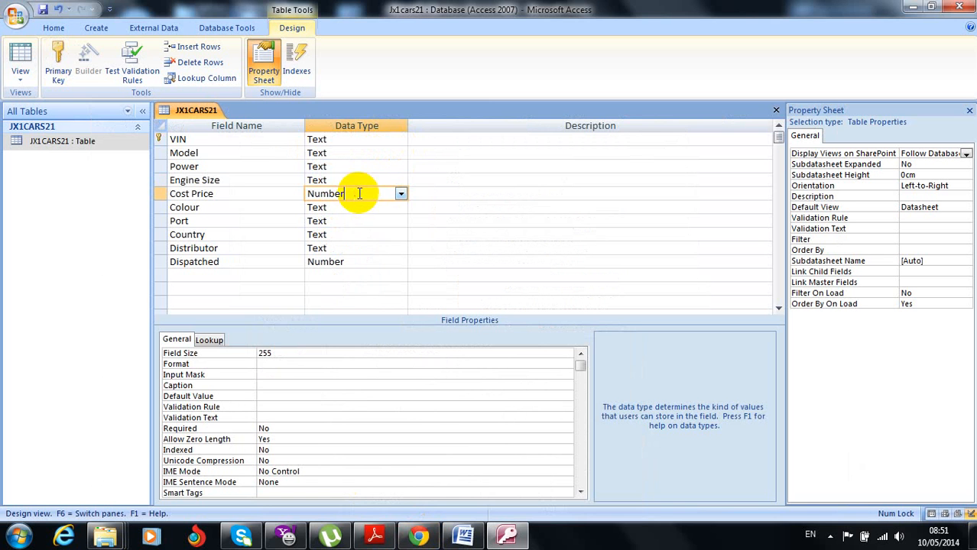
left_click(419, 537)
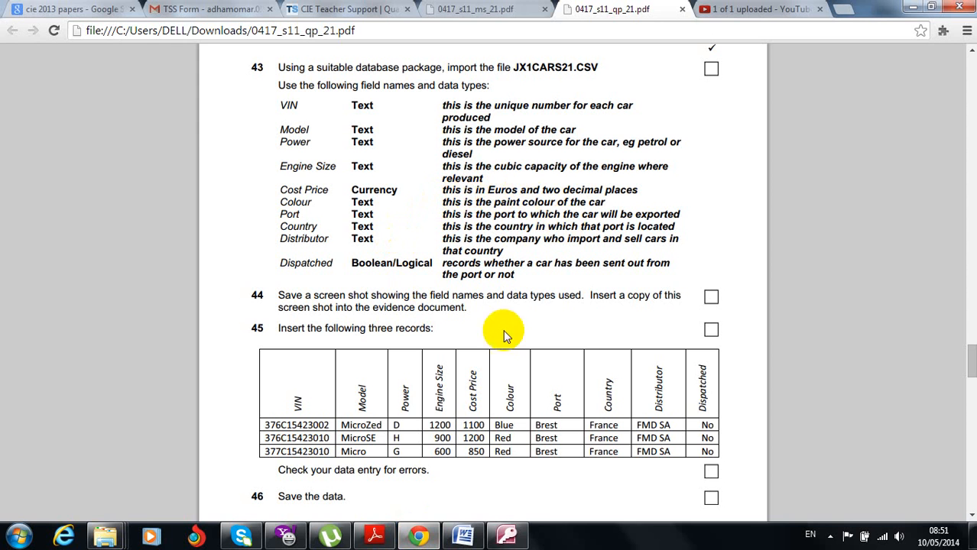
left_click(506, 537)
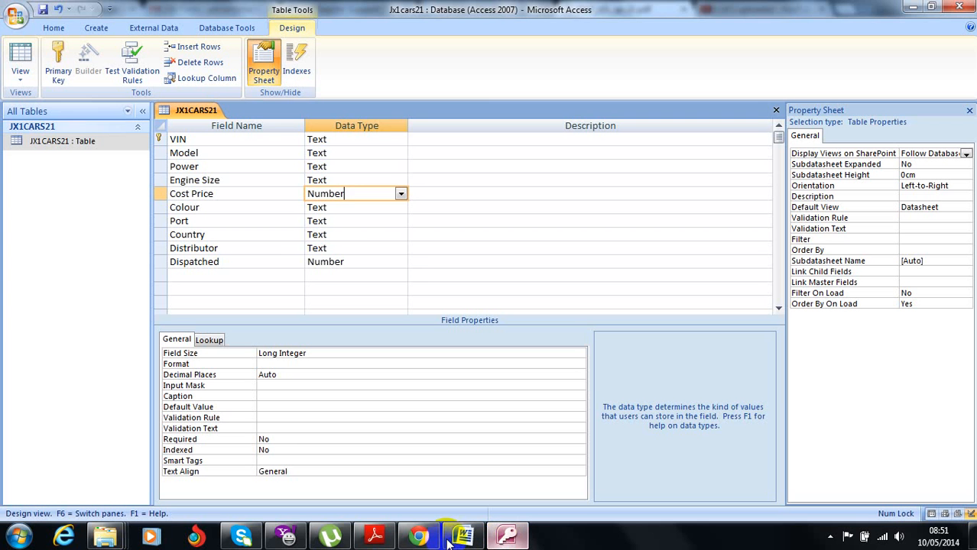
left_click(400, 195)
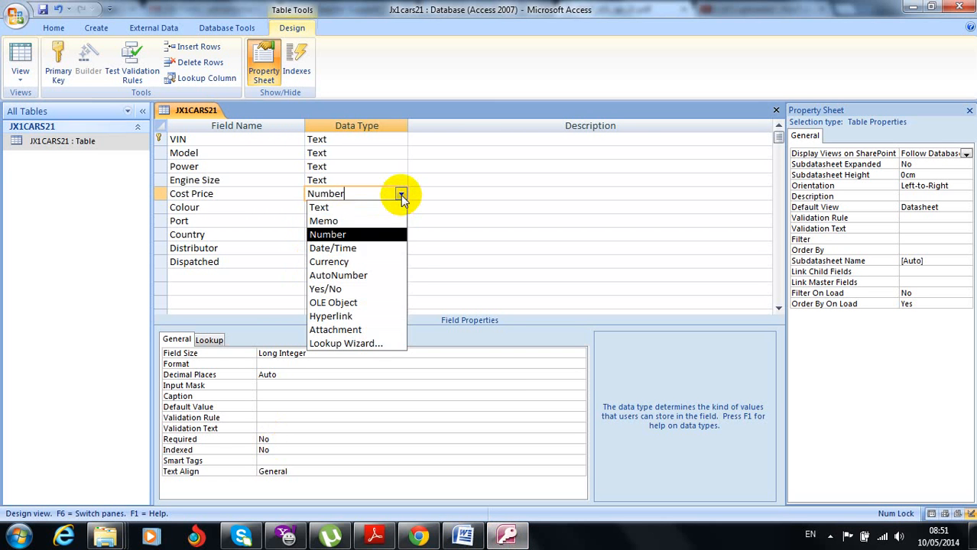
left_click(361, 262)
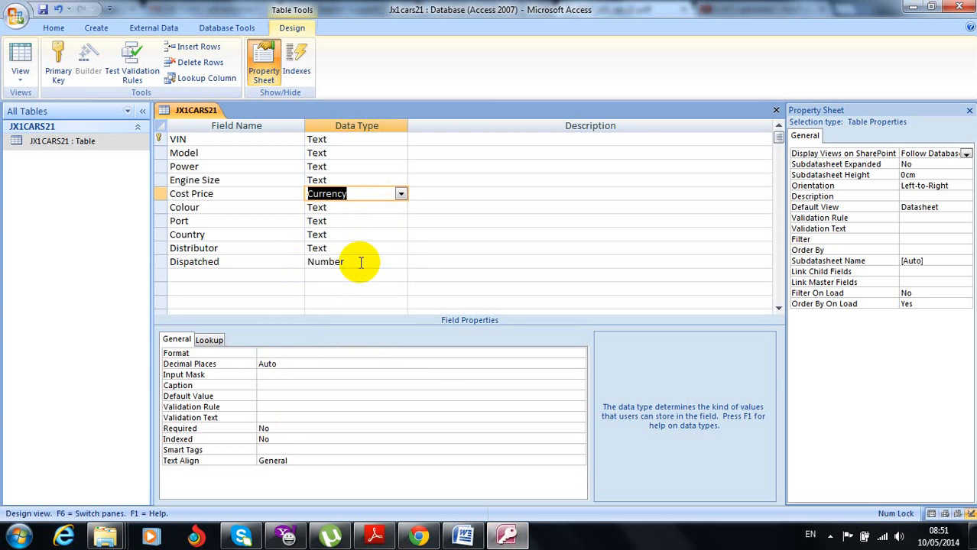
Format the Cost Price field as Euro with 2 decimal places
left_click(303, 353)
left_click(579, 353)
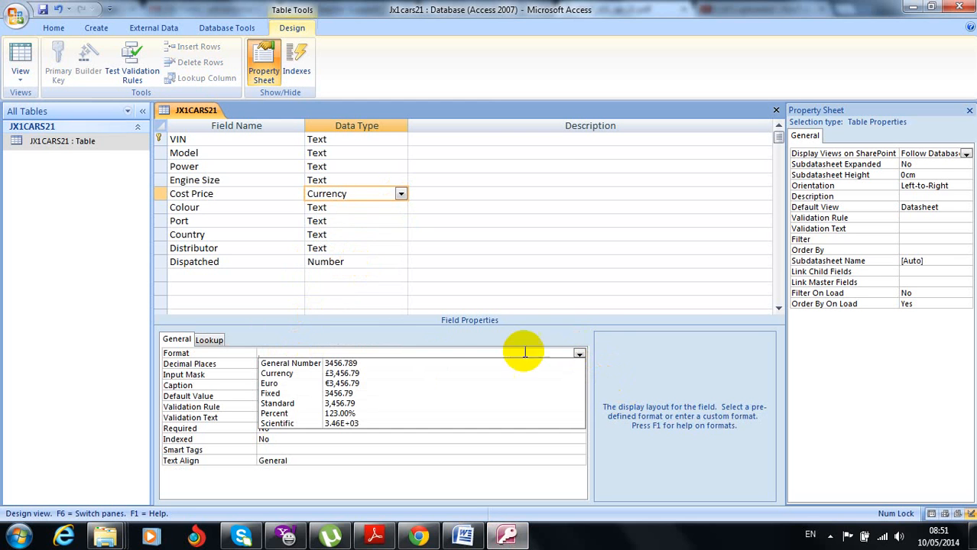
left_click(436, 385)
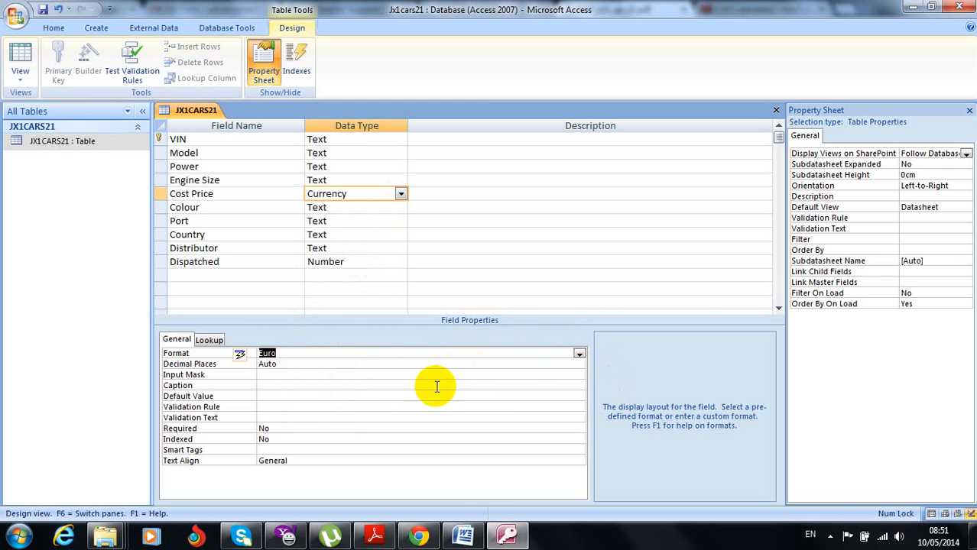
left_click(370, 363)
left_click(578, 366)
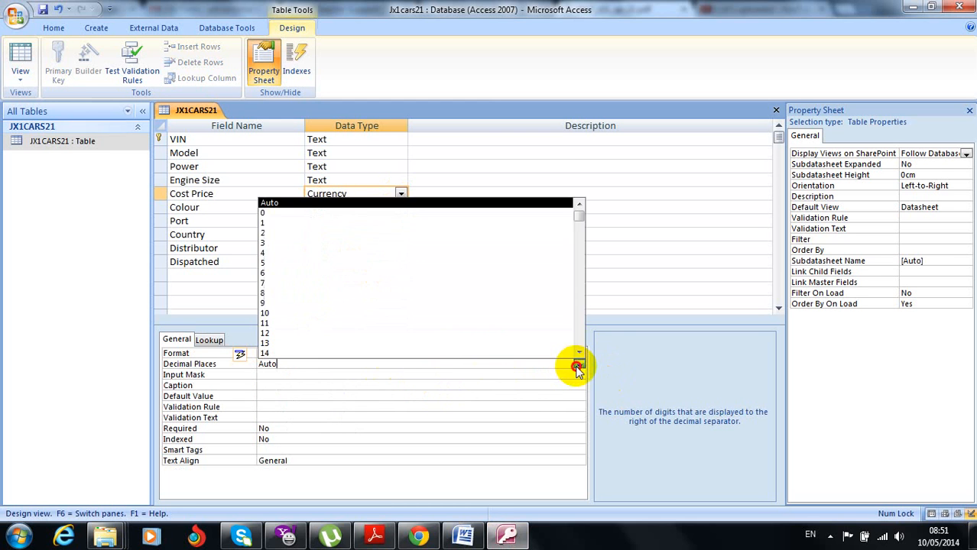
left_click(317, 238)
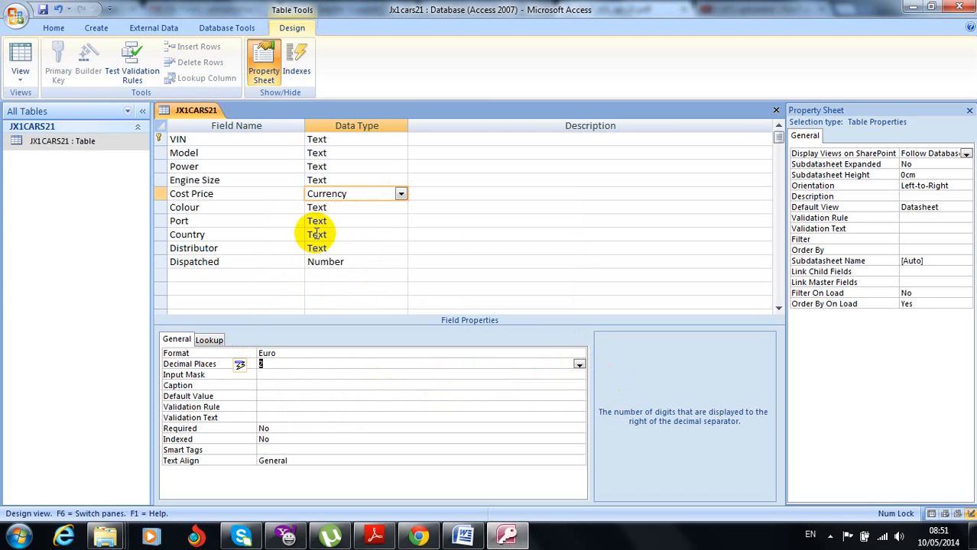
Check the remaining field types in the exam paper and set the Dispatched field's data type to Yes/No
left_click(366, 211)
left_click(418, 536)
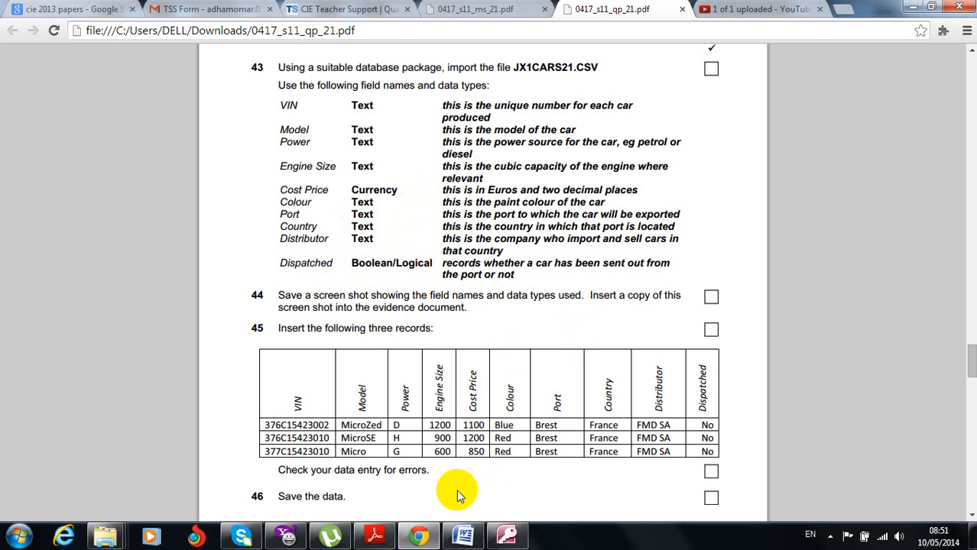
left_click(508, 536)
left_click(375, 261)
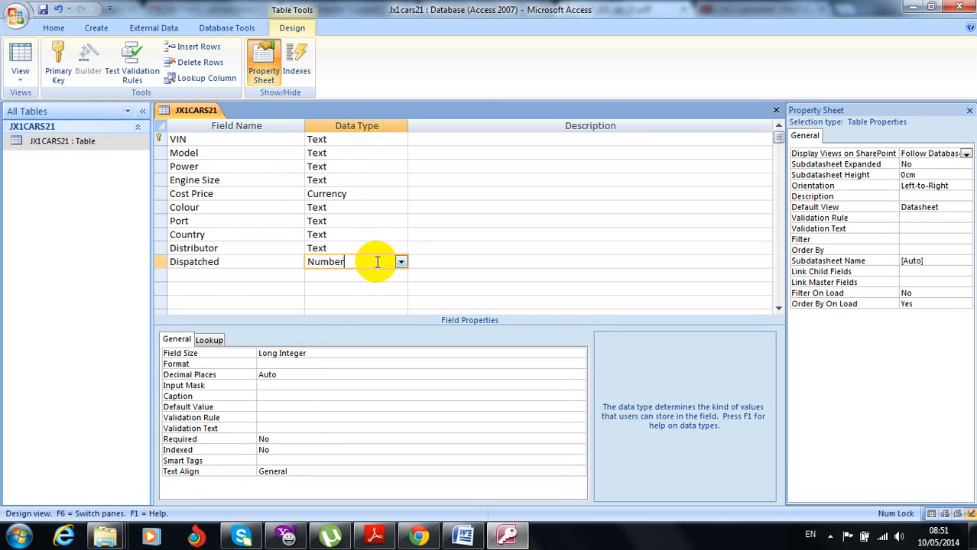
left_click(401, 262)
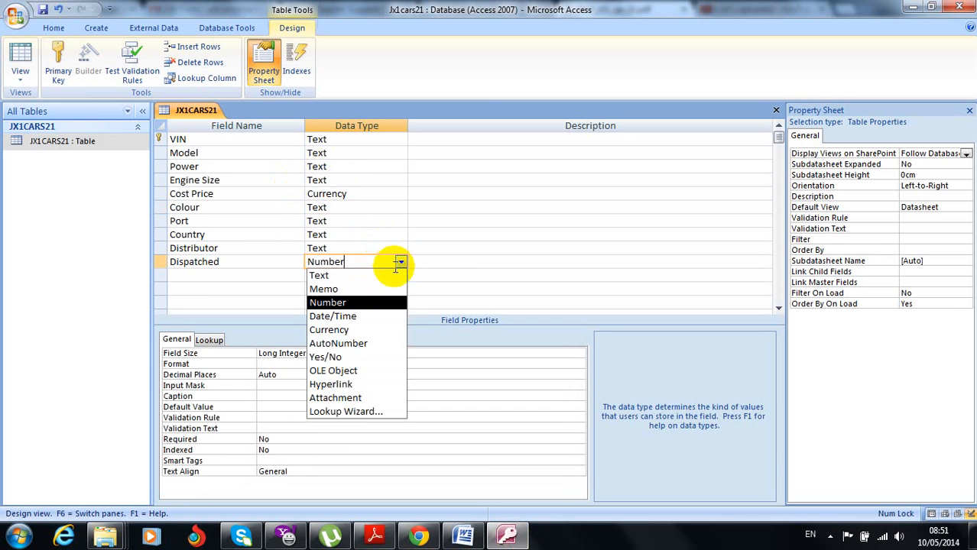
left_click(350, 361)
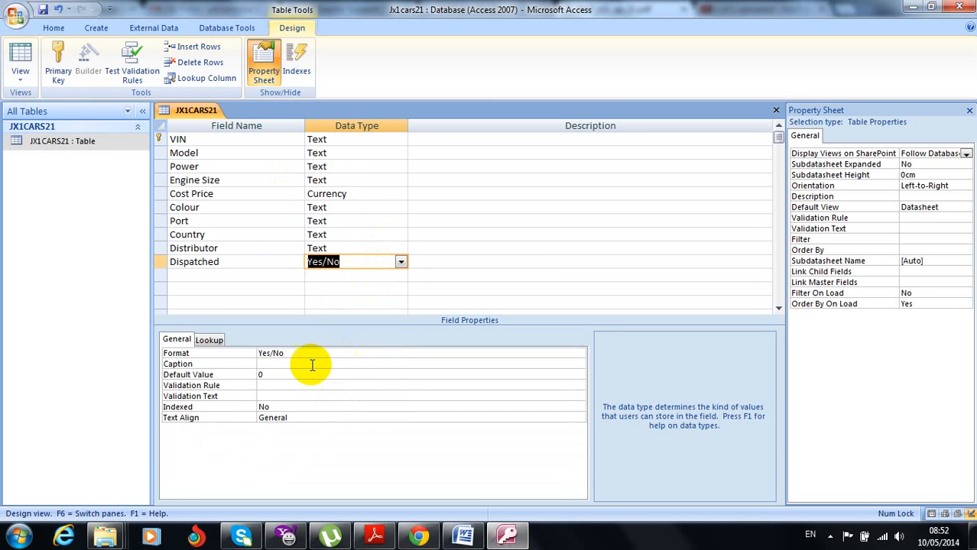
Check how Dispatched values are written in question 45 and set the field's display control to Text Box
left_click(418, 537)
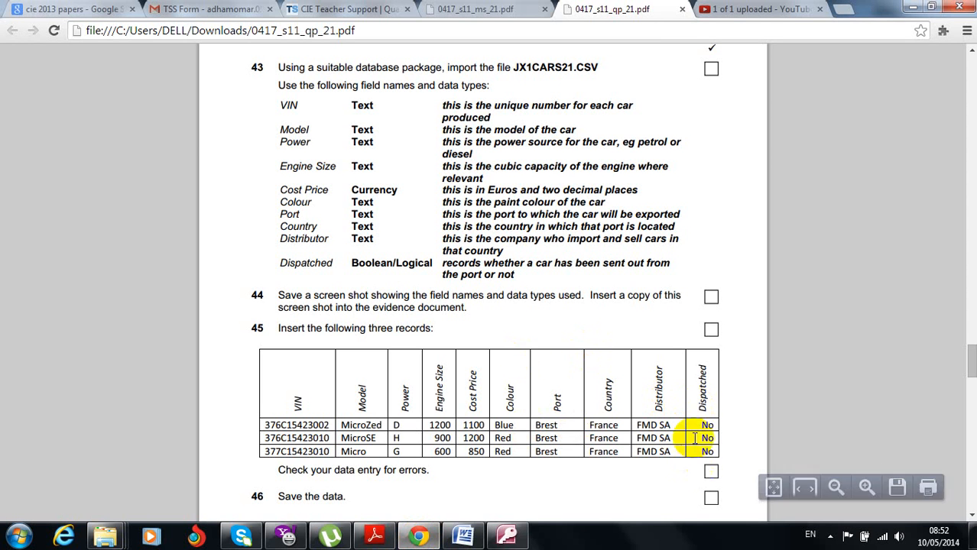
left_click(509, 538)
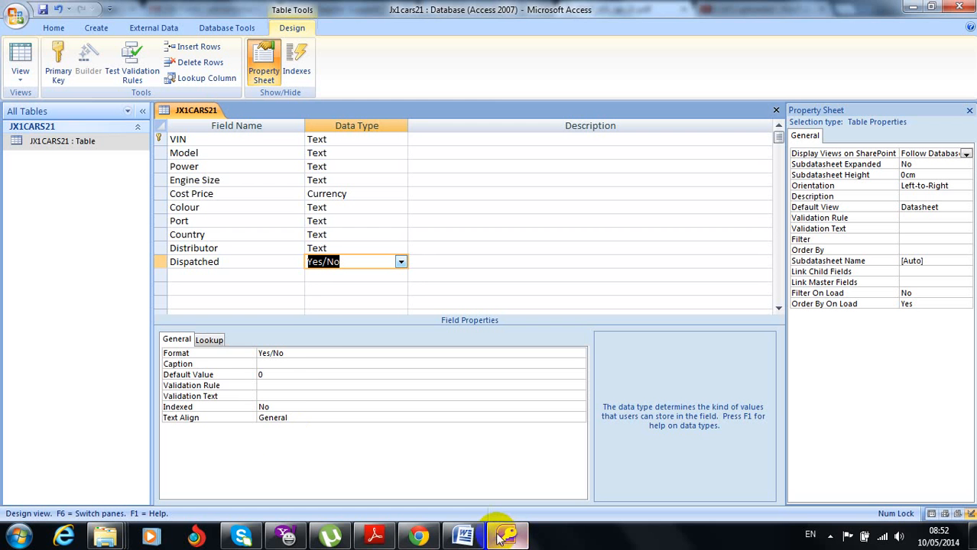
left_click(214, 339)
left_click(552, 352)
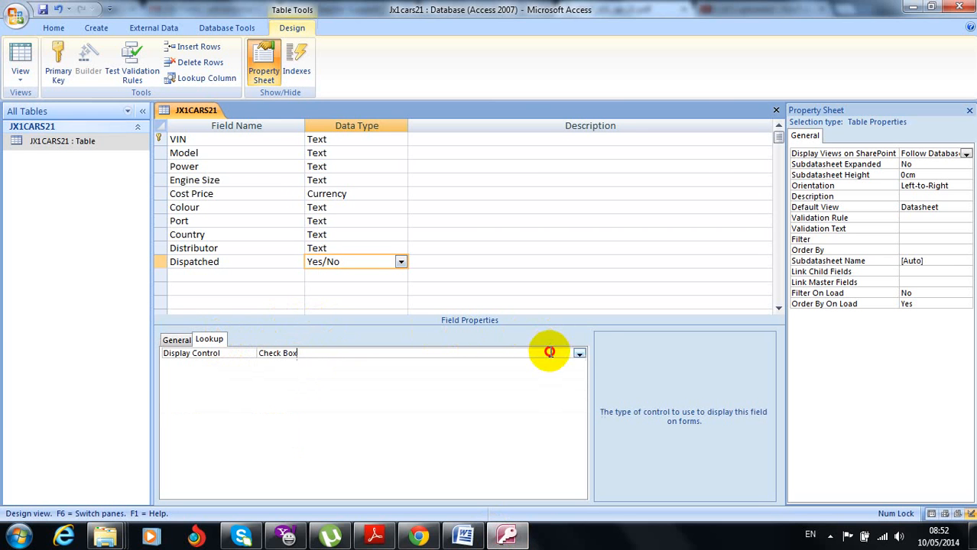
left_click(581, 353)
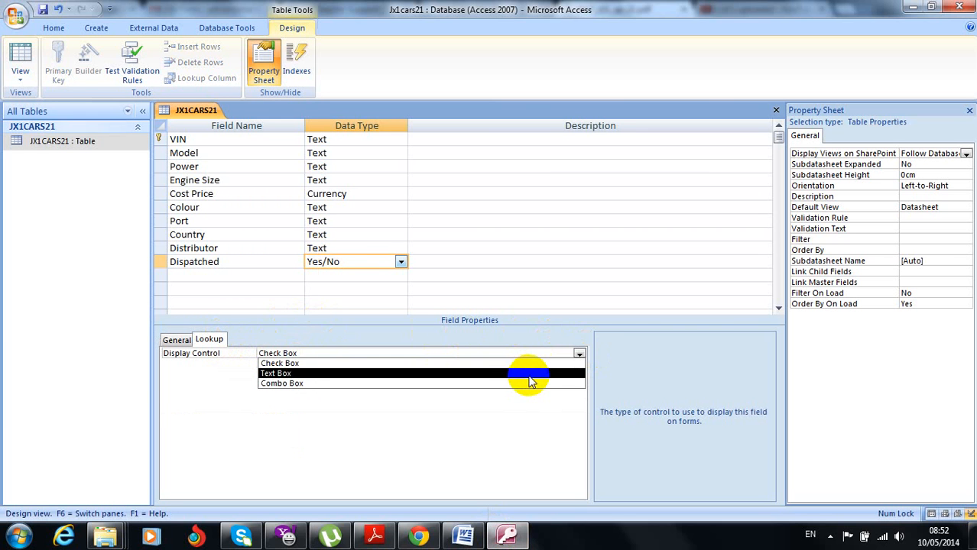
left_click(529, 375)
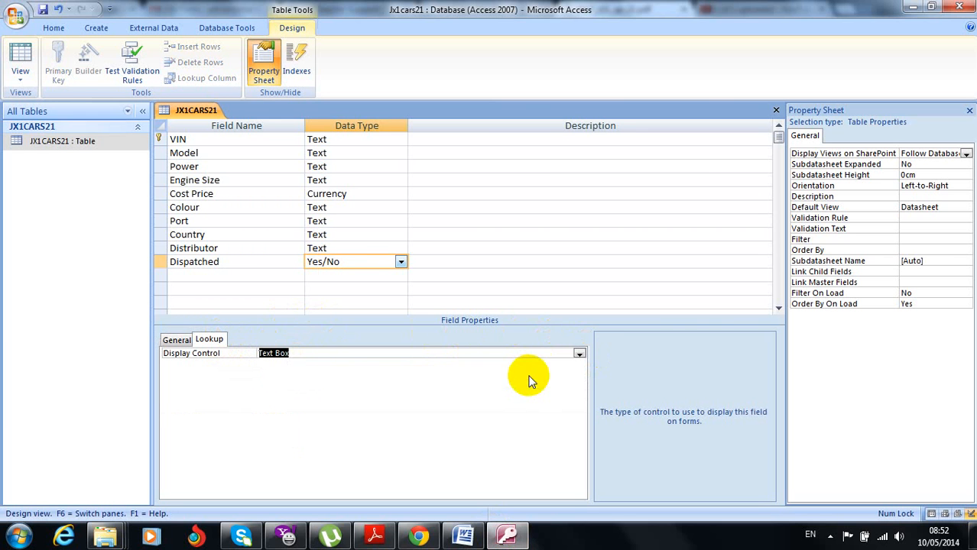
Save the table design and review the Cost Price and Dispatched values in Datasheet View
left_click(22, 60)
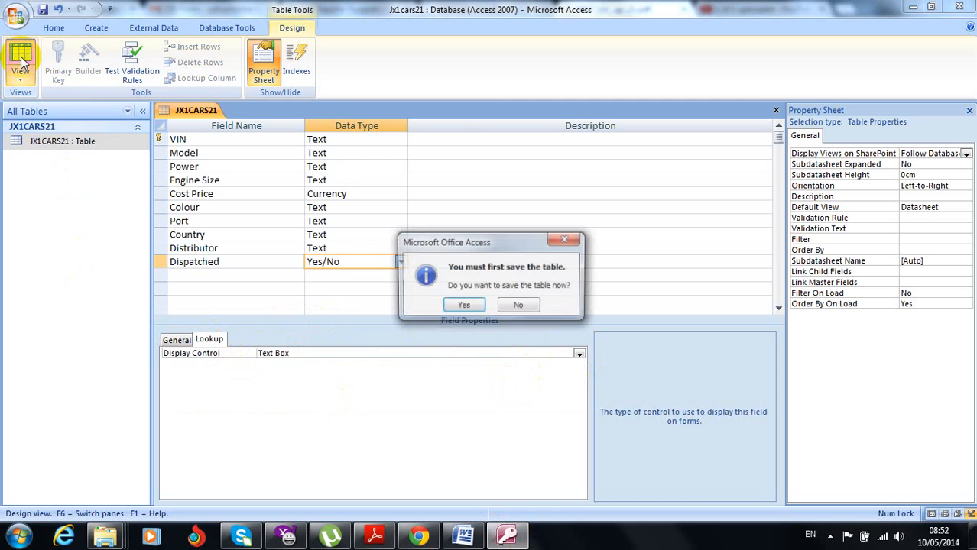
left_click(456, 306)
left_click(461, 311)
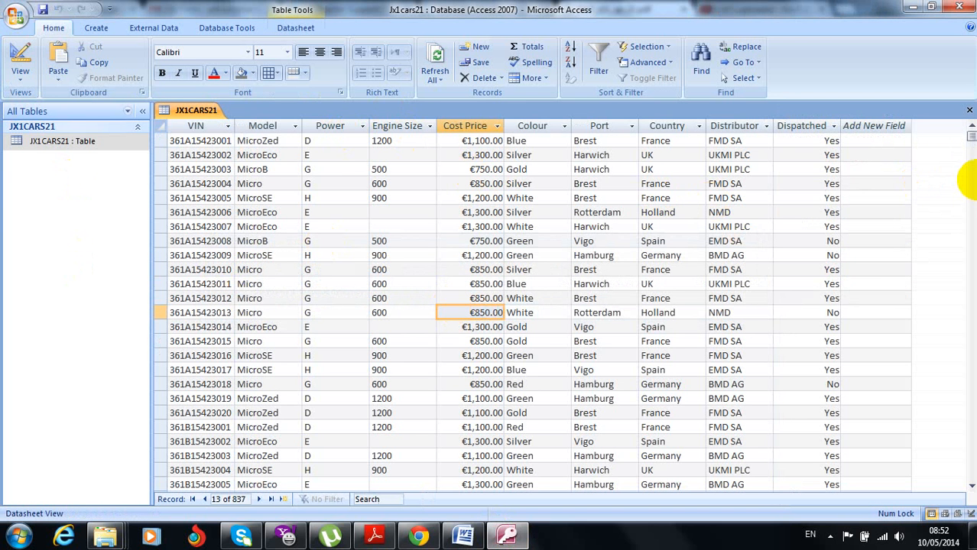
left_click_drag(971, 138, 971, 164)
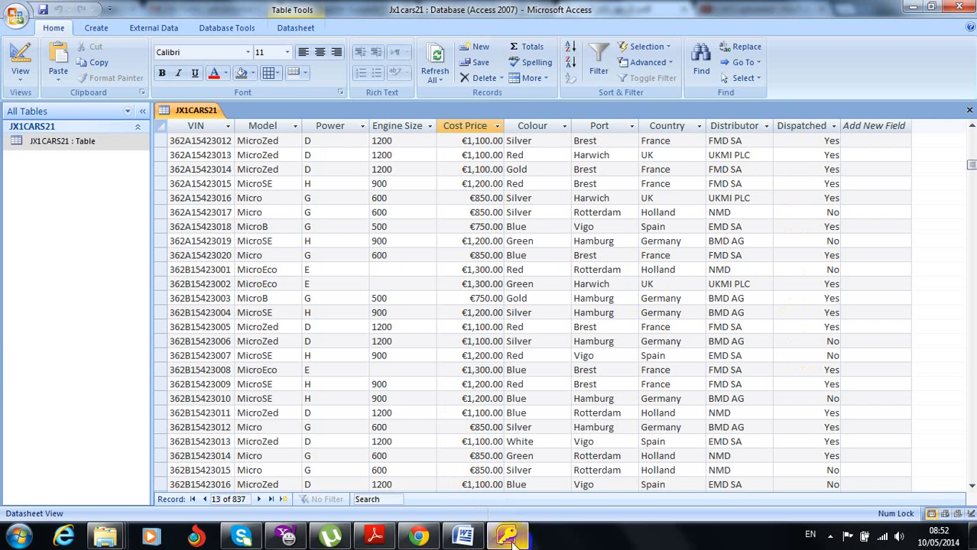
Compare the table's field names and data types in Design View with the exam paper, and return to Datasheet View
left_click(420, 537)
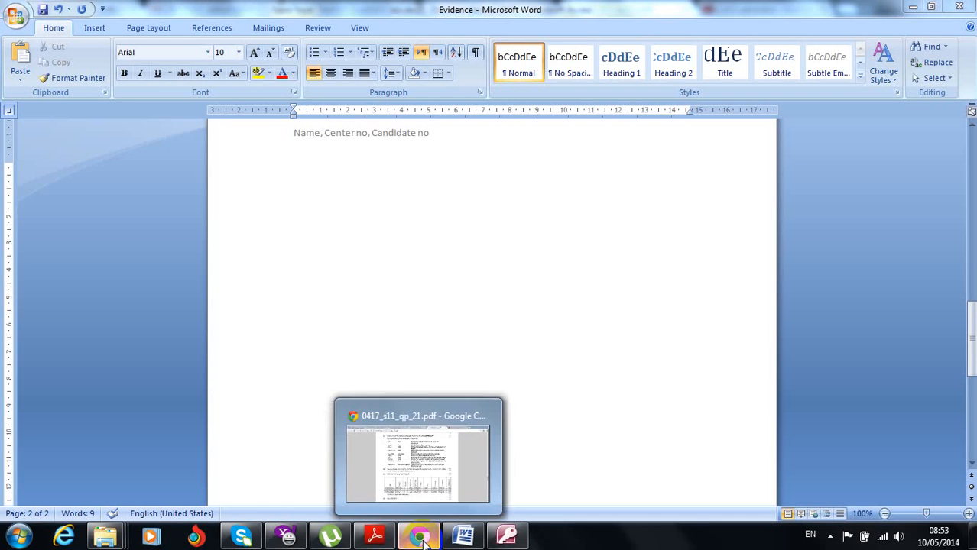
left_click(421, 536)
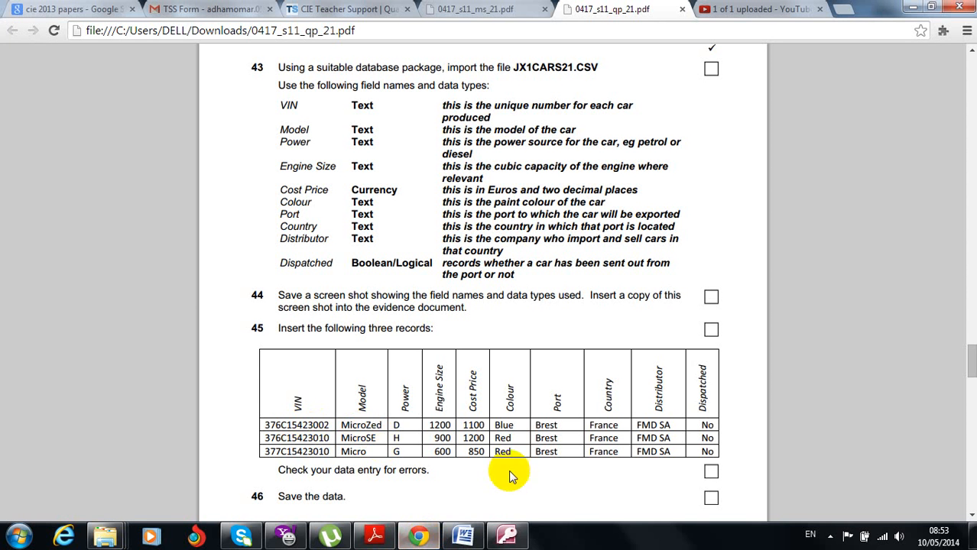
left_click(506, 537)
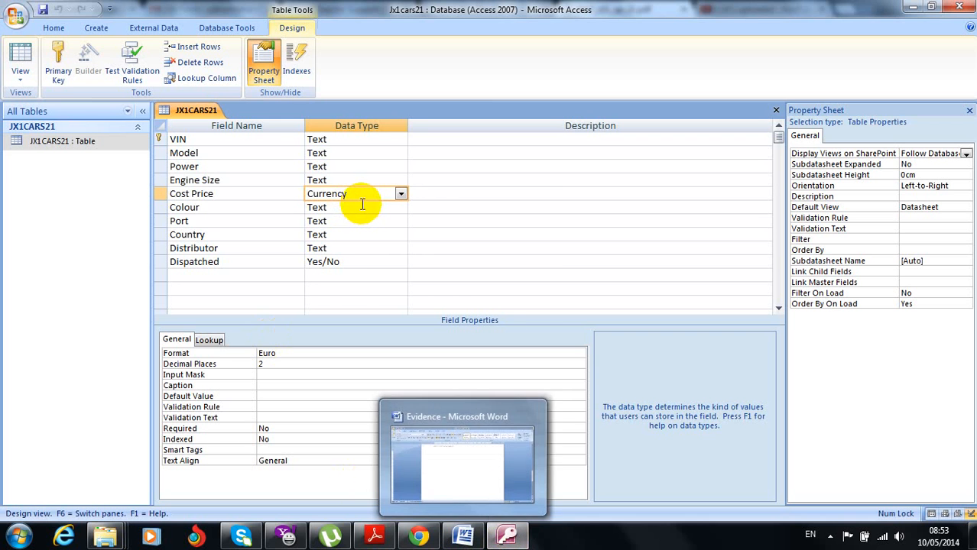
left_click(357, 261)
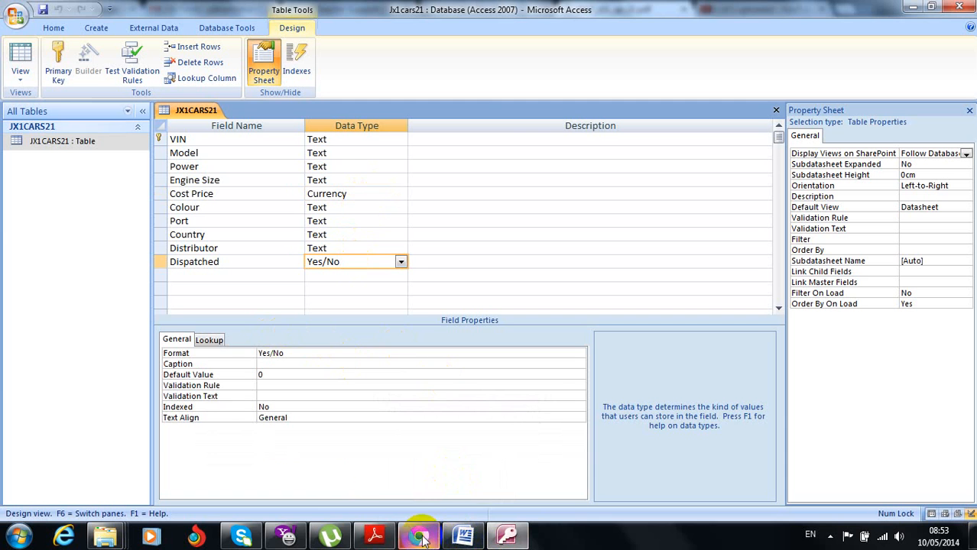
mouse_move(422, 538)
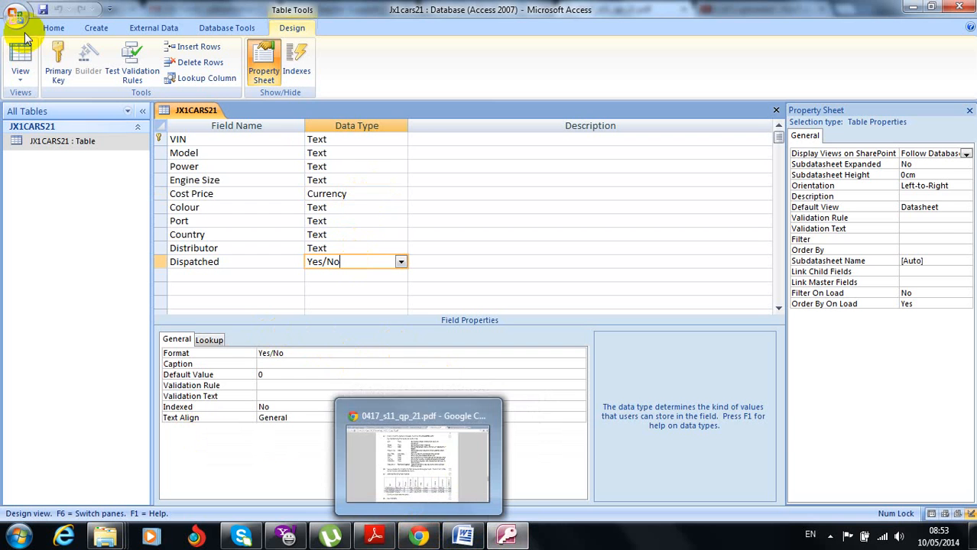
left_click(21, 61)
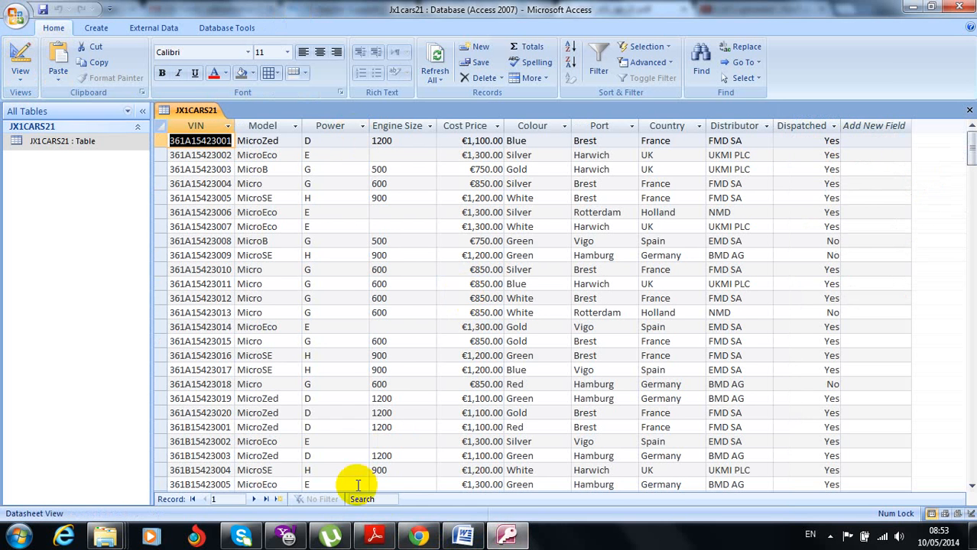
Check the three records required in question 45 of the exam paper and go to the blank new record ending the JX1CARS21 table
left_click(420, 537)
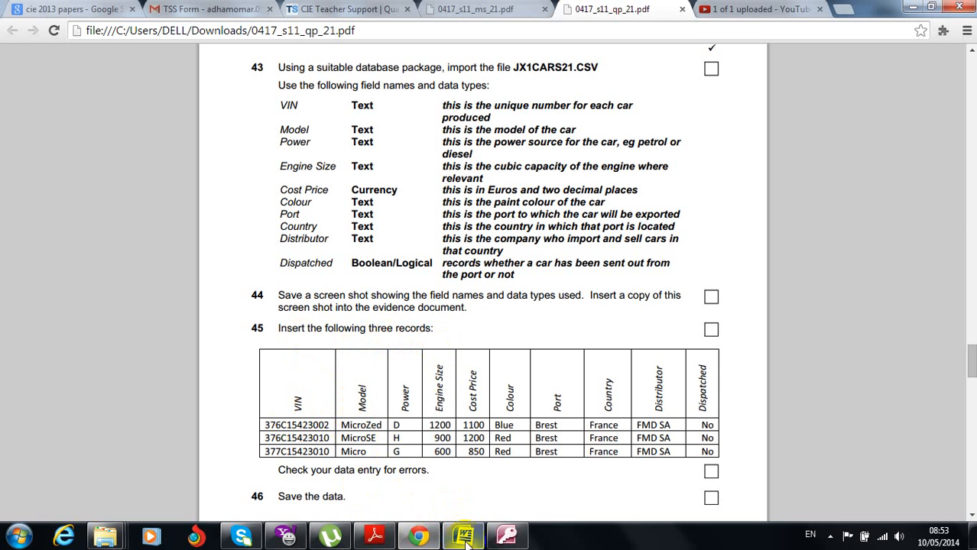
left_click(506, 536)
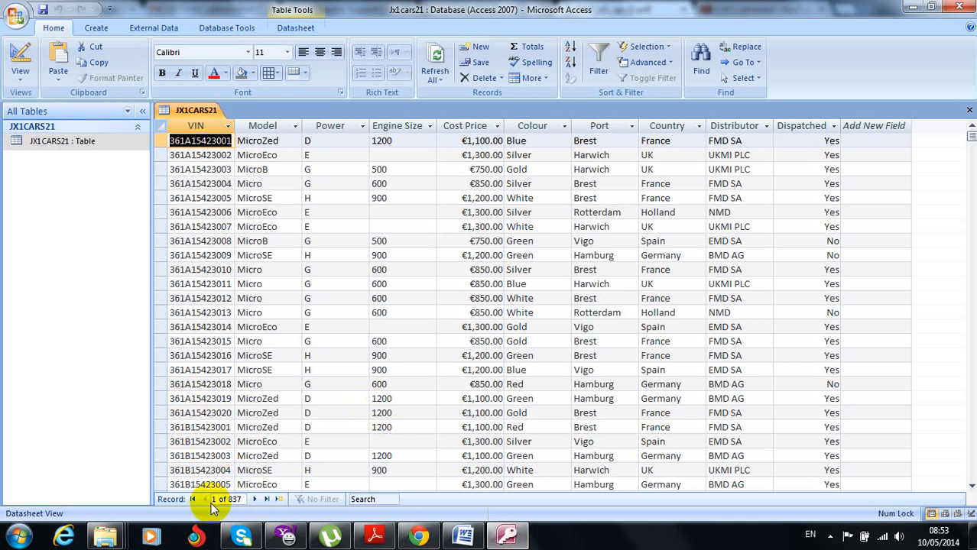
left_click(266, 500)
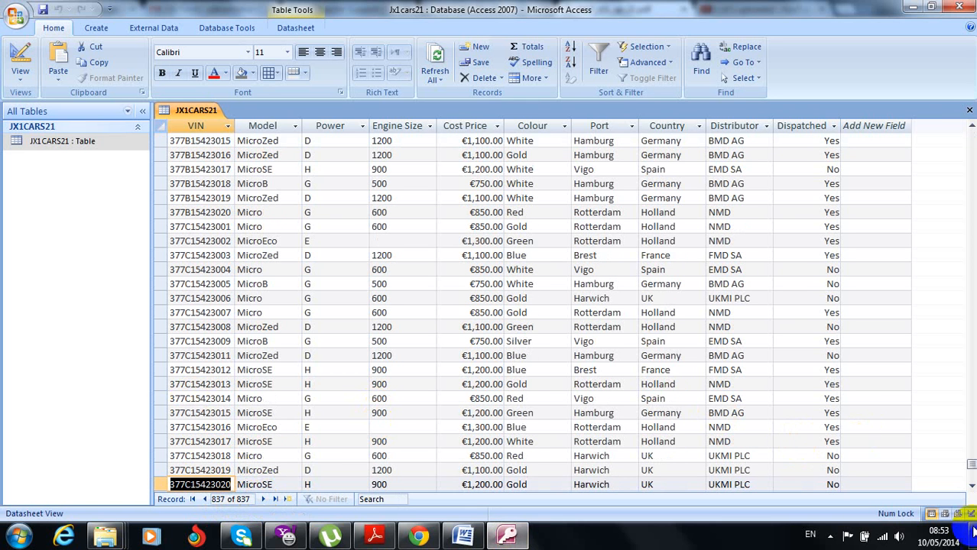
scroll(971, 487, "down", 2)
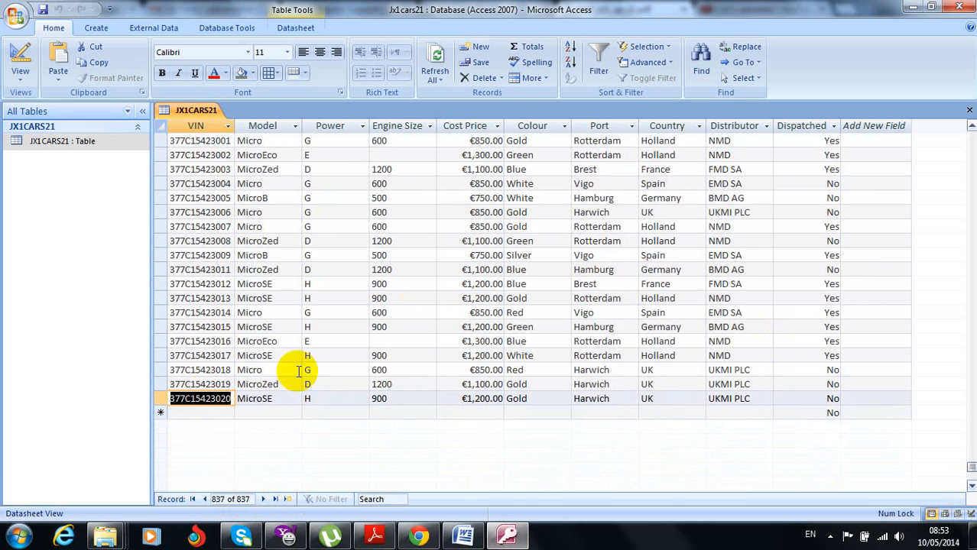
left_click(186, 414)
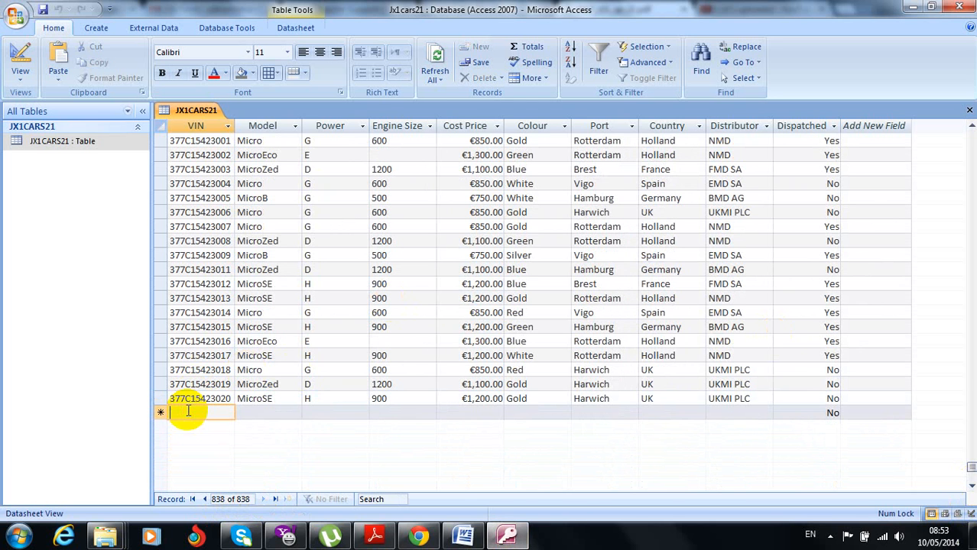
Copy the first record's VIN, 376C15423002, from the exam paper into the VIN field of the new Access record
left_click(418, 535)
left_click_drag(264, 425, 329, 425)
key("ctrl+c")
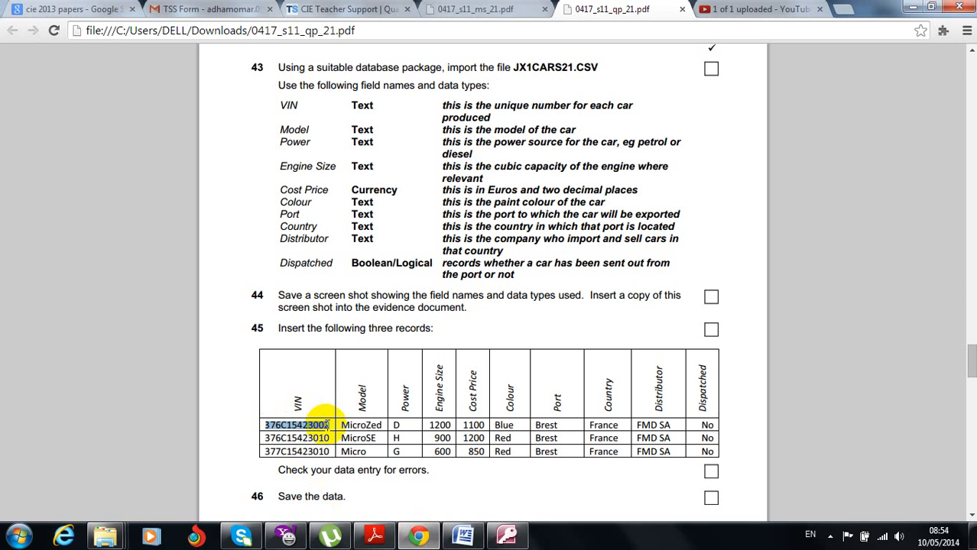
left_click(506, 536)
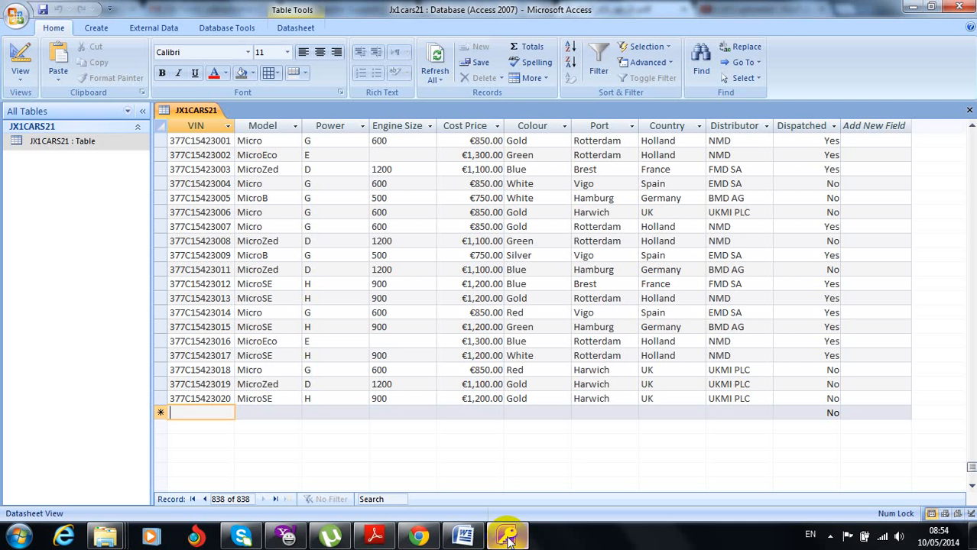
key("ctrl+v")
key("Tab")
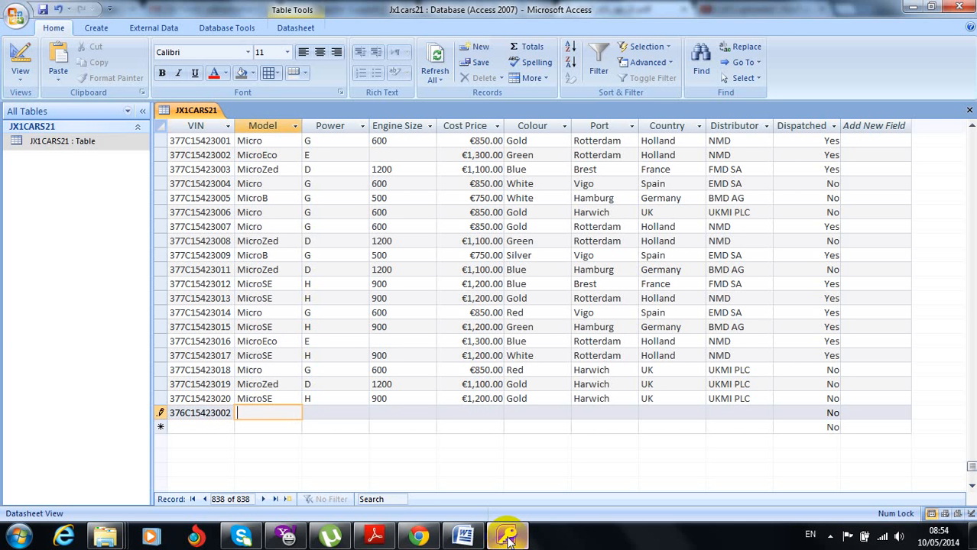
Copy the model MicroZed from the exam paper into the new record and enter D as its Power value
left_click(419, 537)
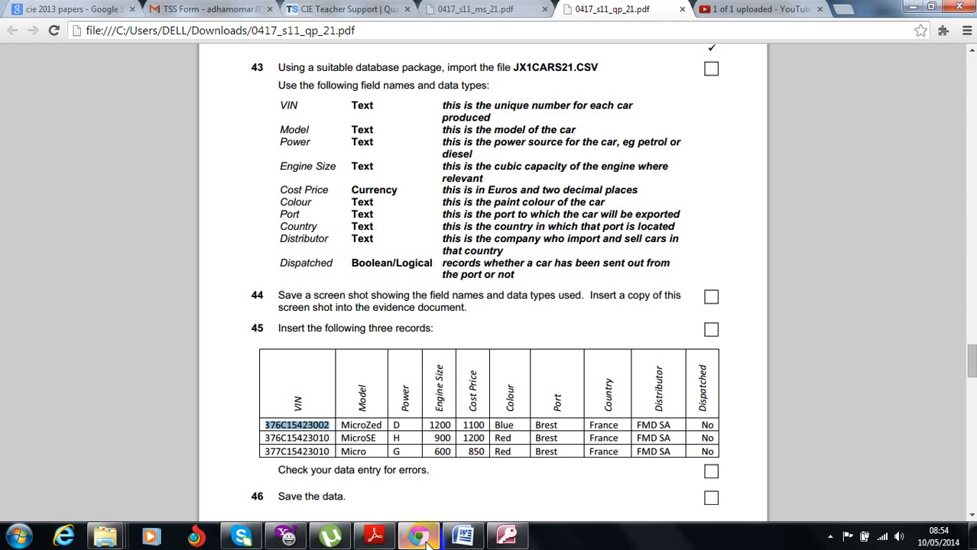
double_click(343, 425)
key("ctrl+c")
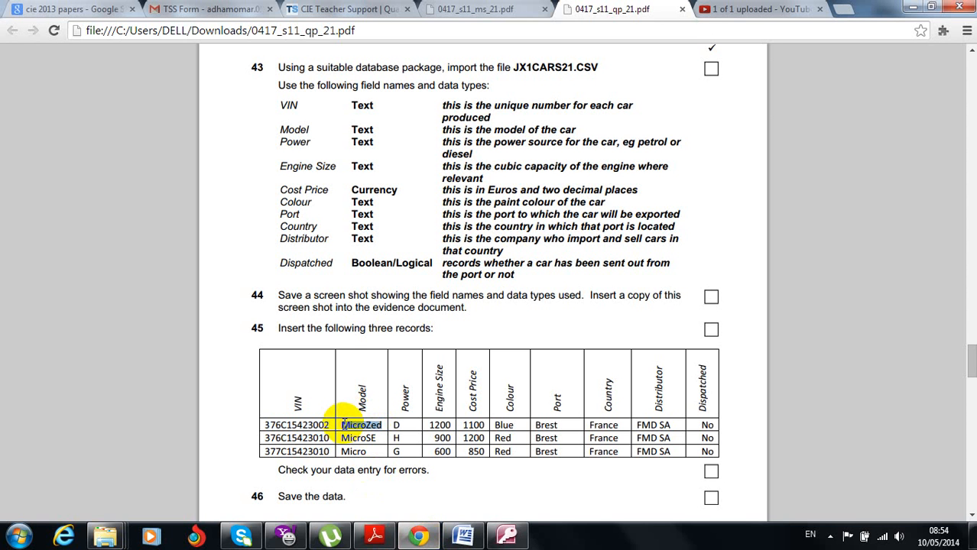
left_click(507, 535)
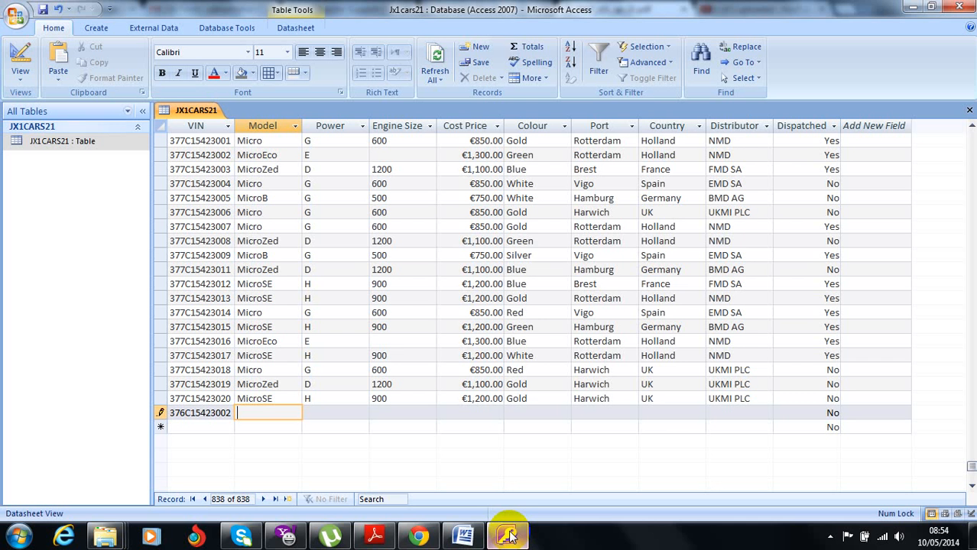
key("ctrl+v")
key("Tab")
type("D")
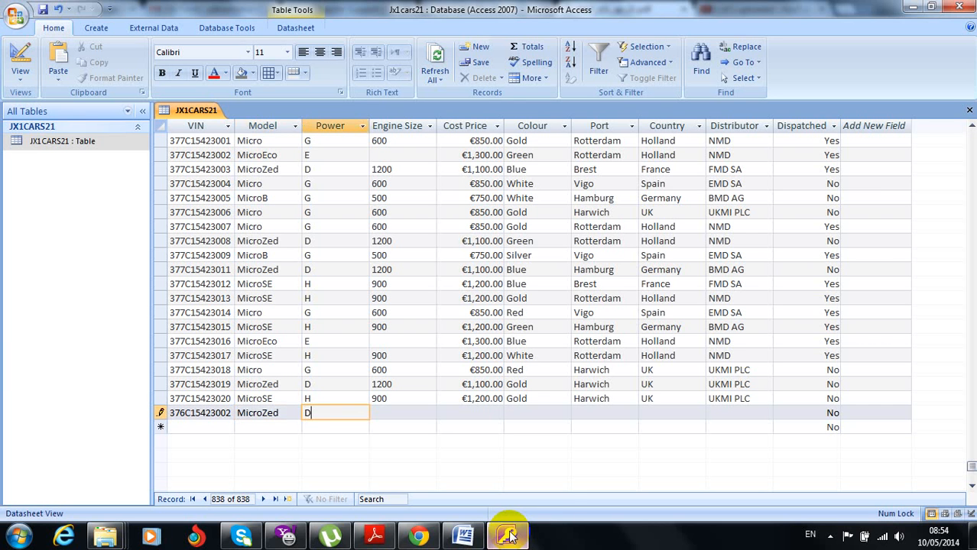
key("Tab")
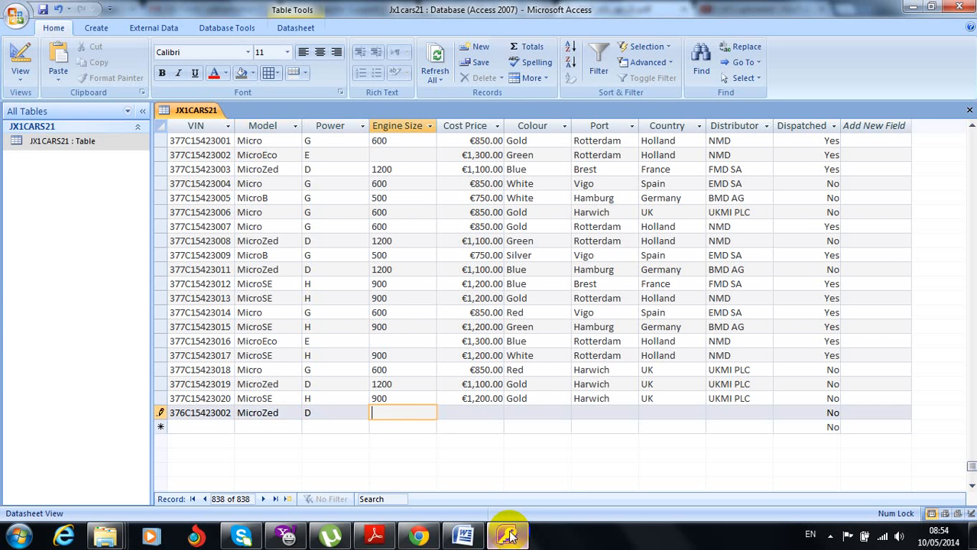
Check the exam paper and enter 1200 as the new record's Engine Size and 1100 as its Cost Price
left_click(418, 536)
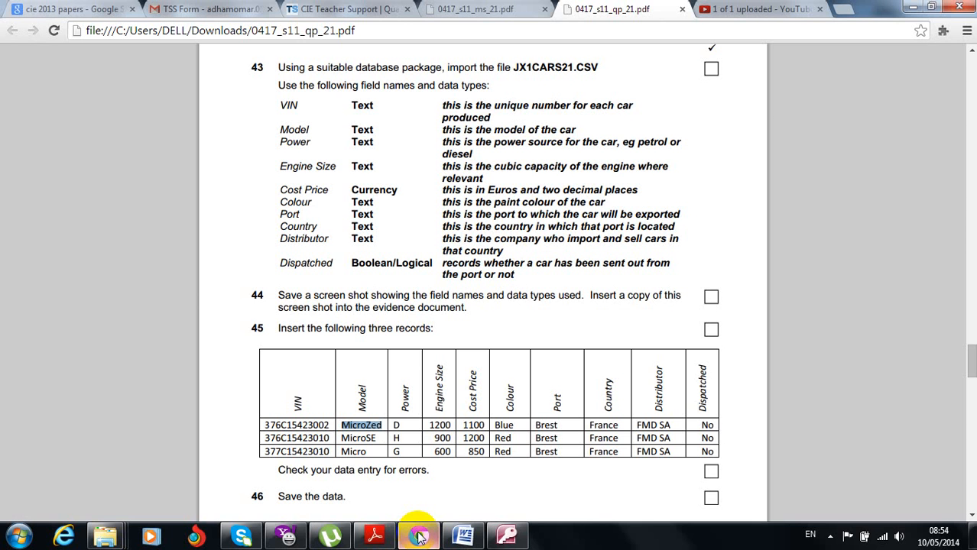
double_click(440, 425)
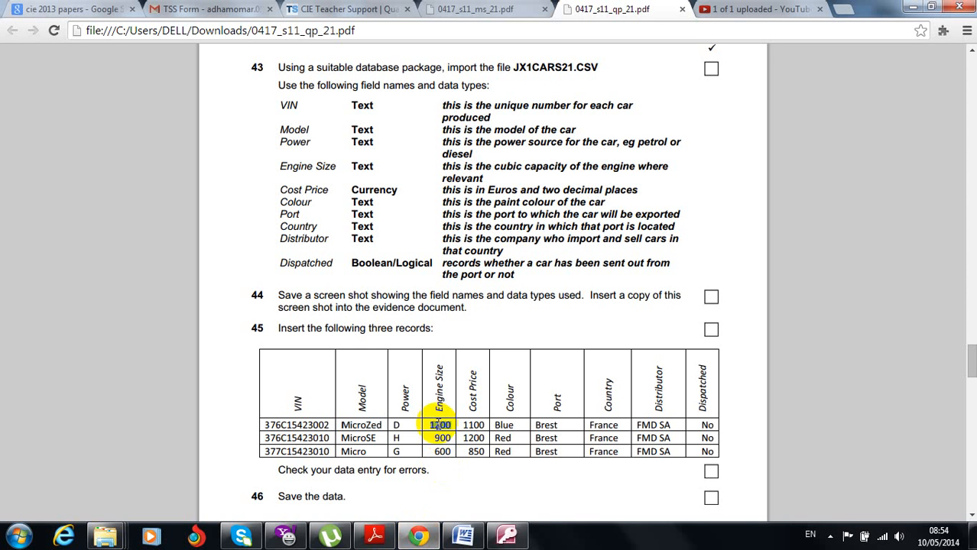
left_click(506, 537)
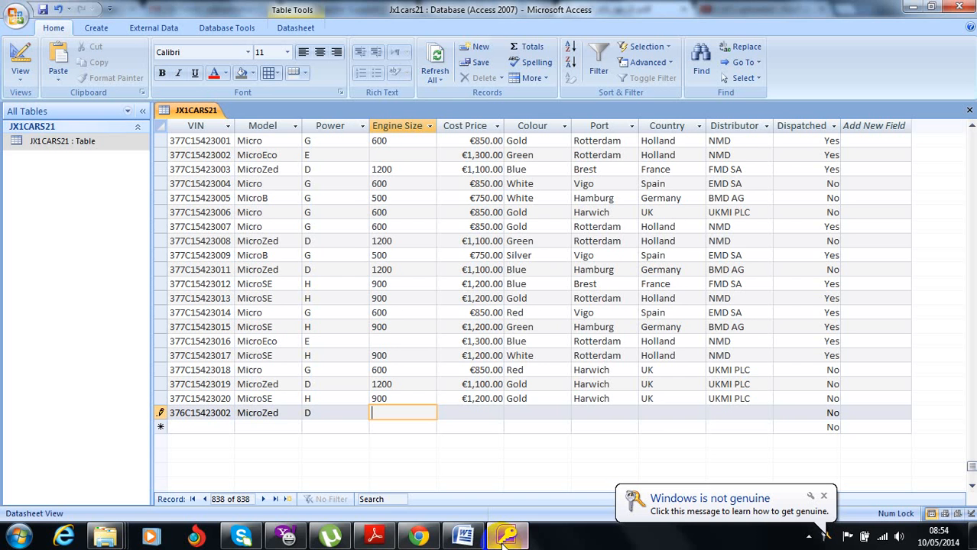
type("1200")
key("Tab")
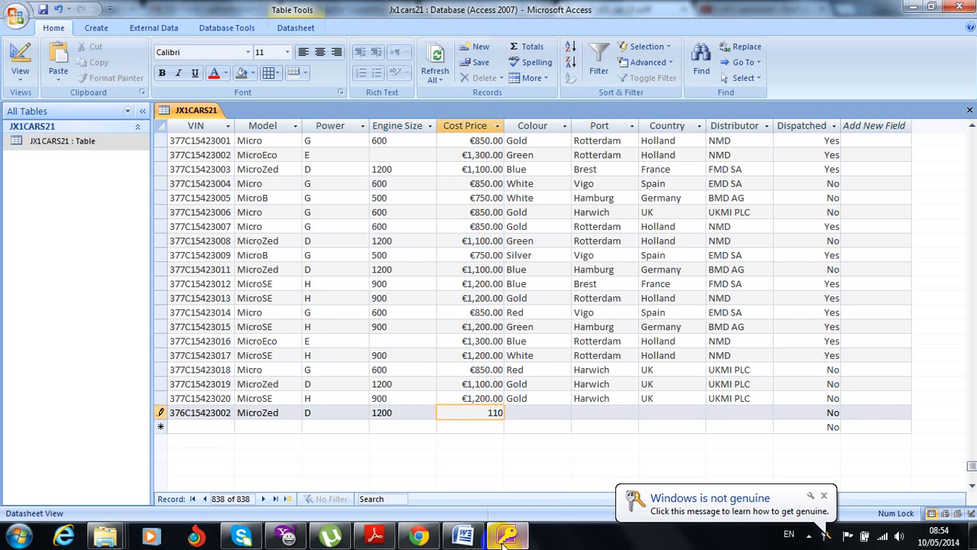
key("Tab")
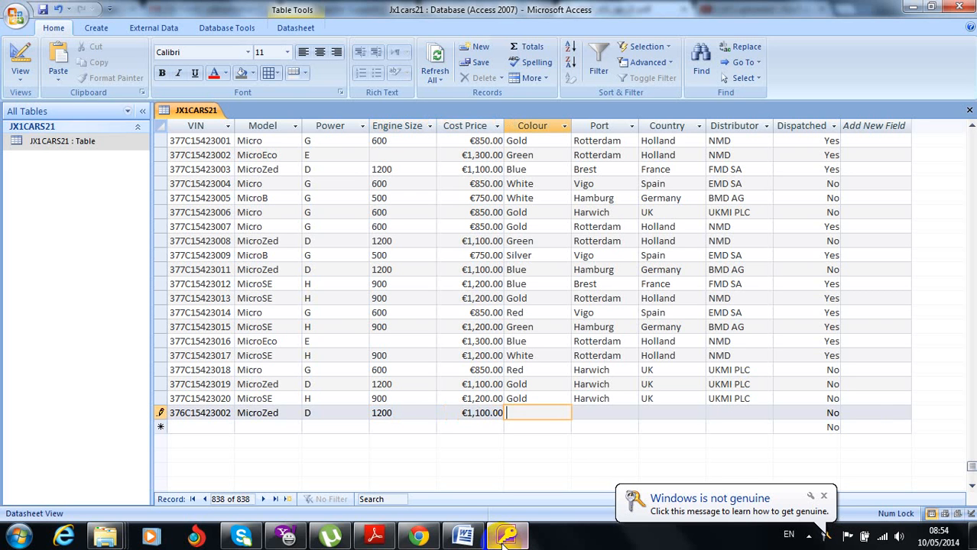
Check the exam paper and set the new record's Colour to Blue and Port to Brest
left_click(505, 538)
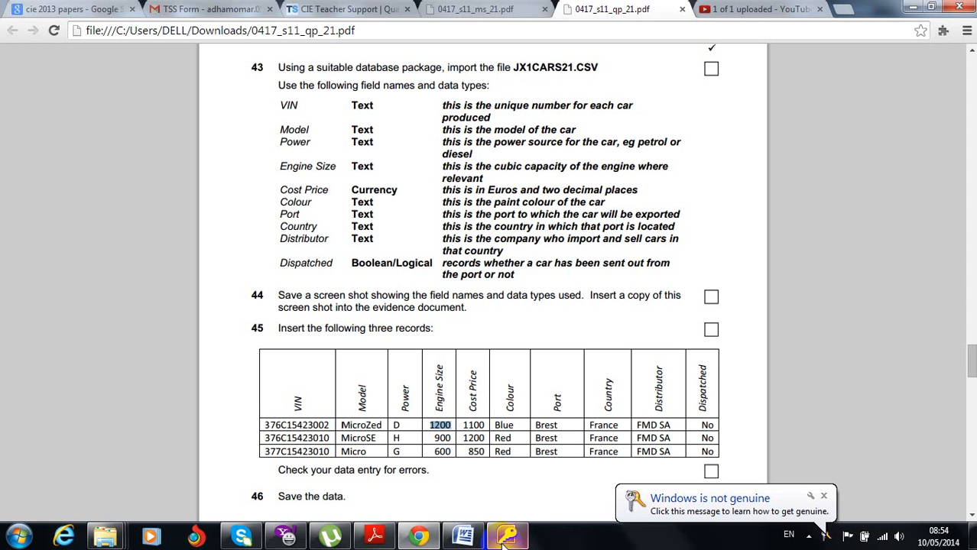
left_click(505, 538)
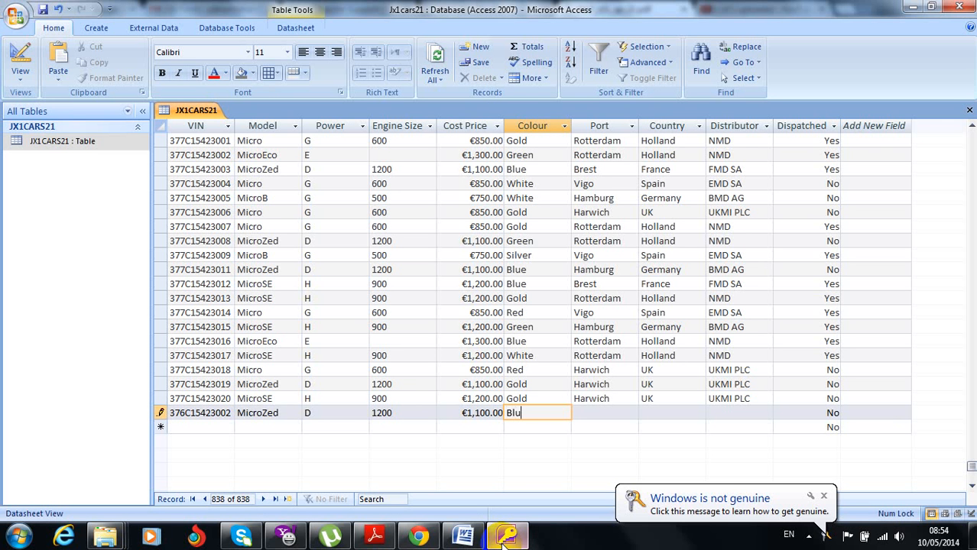
key("Tab")
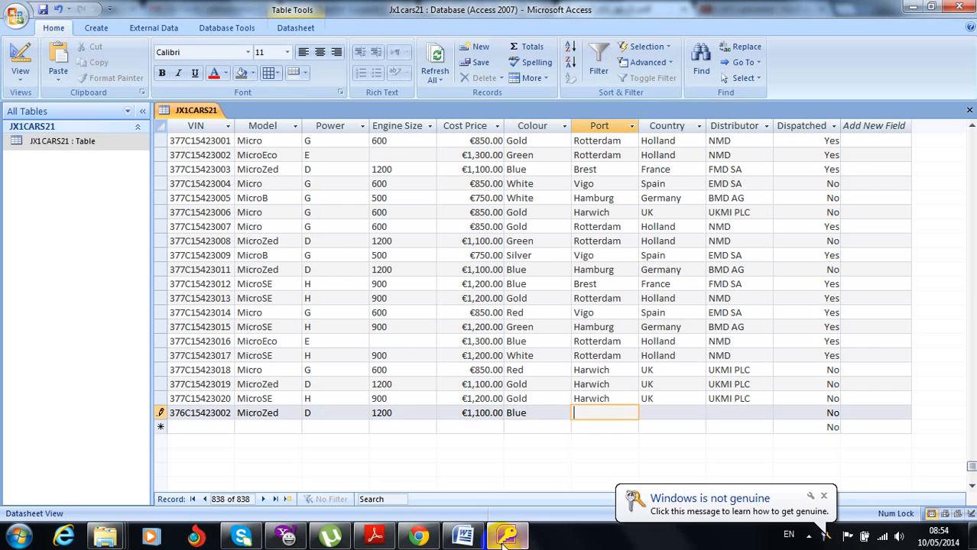
left_click(505, 538)
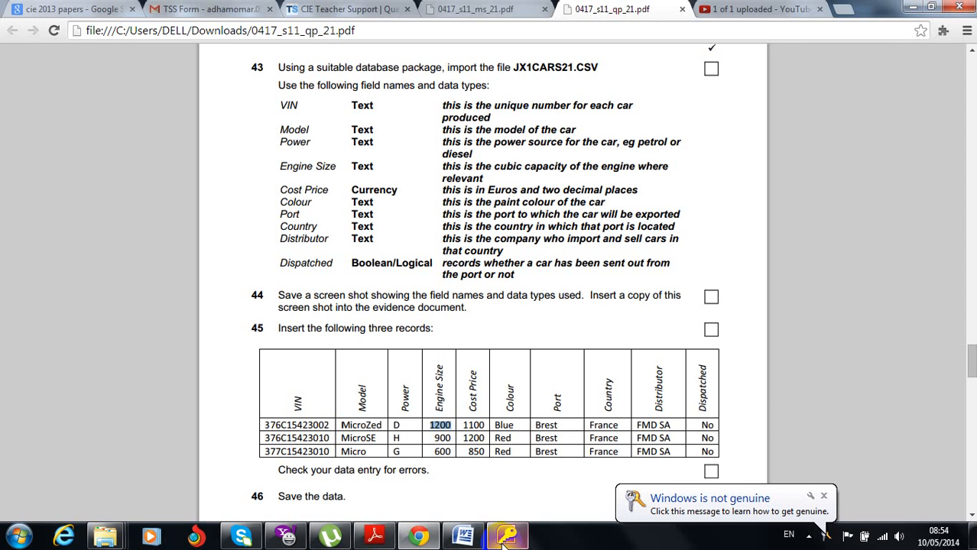
left_click(505, 538)
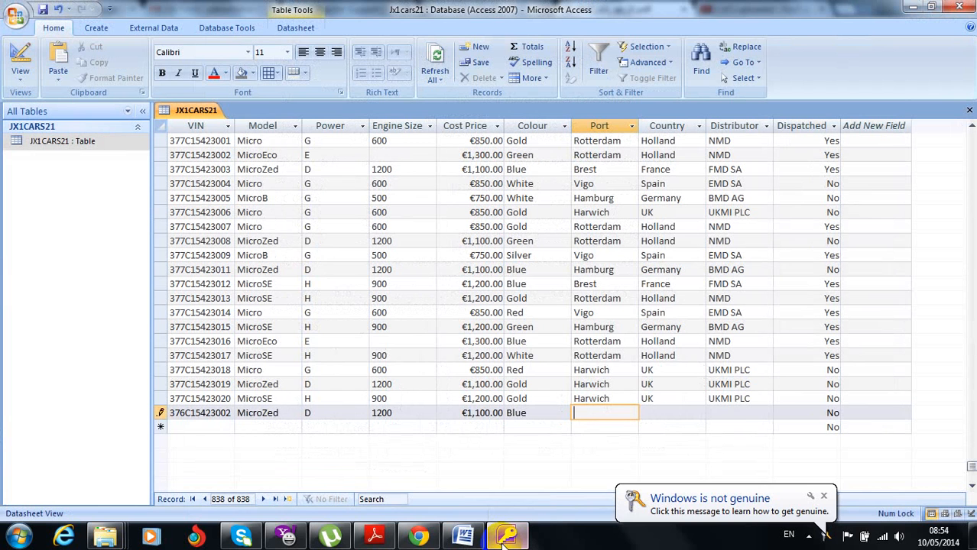
type("Brest")
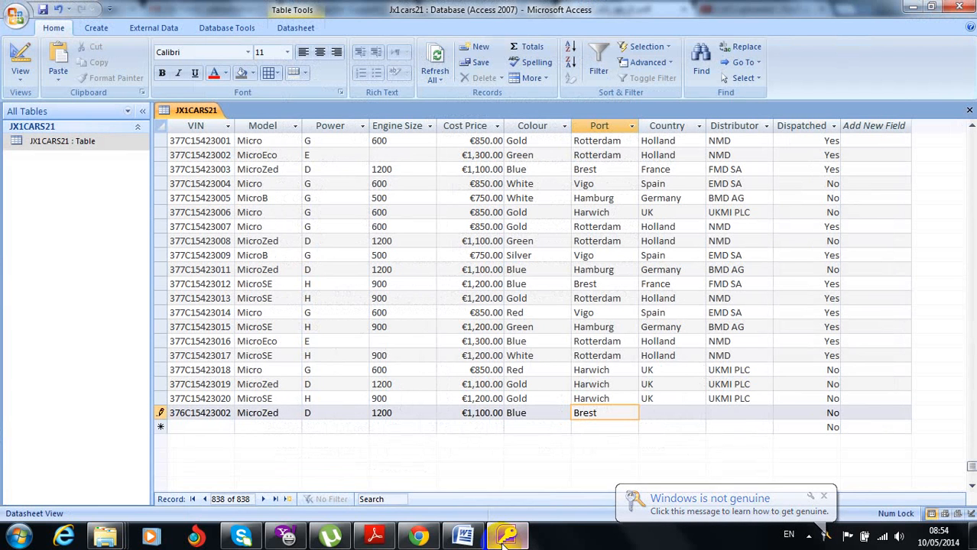
key("Tab")
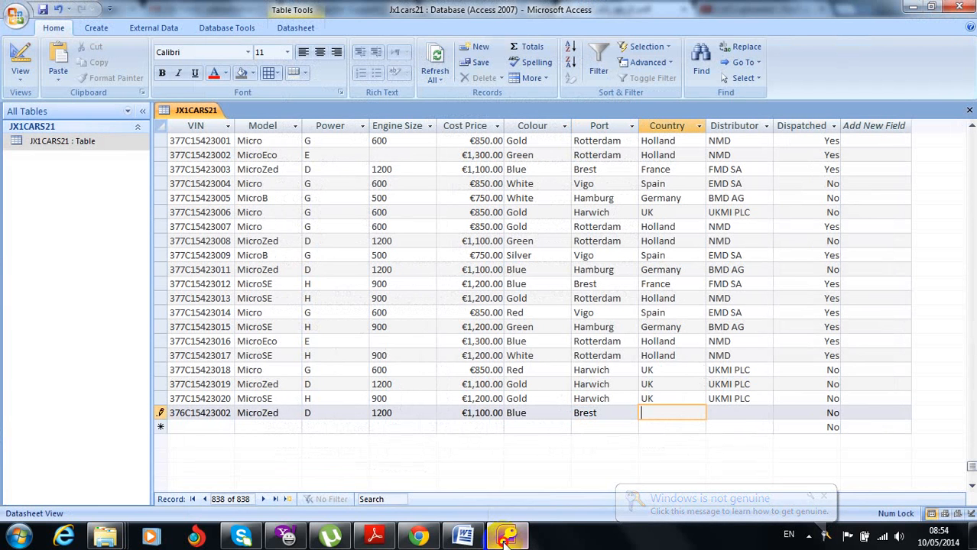
Check the country in the exam paper and enter France as the new record's Country
left_click(505, 540)
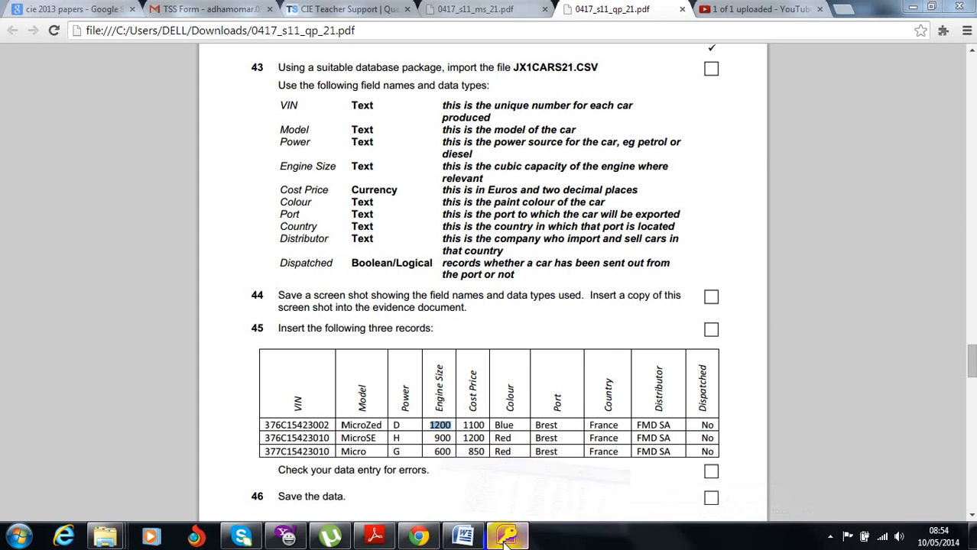
left_click(505, 540)
type("F")
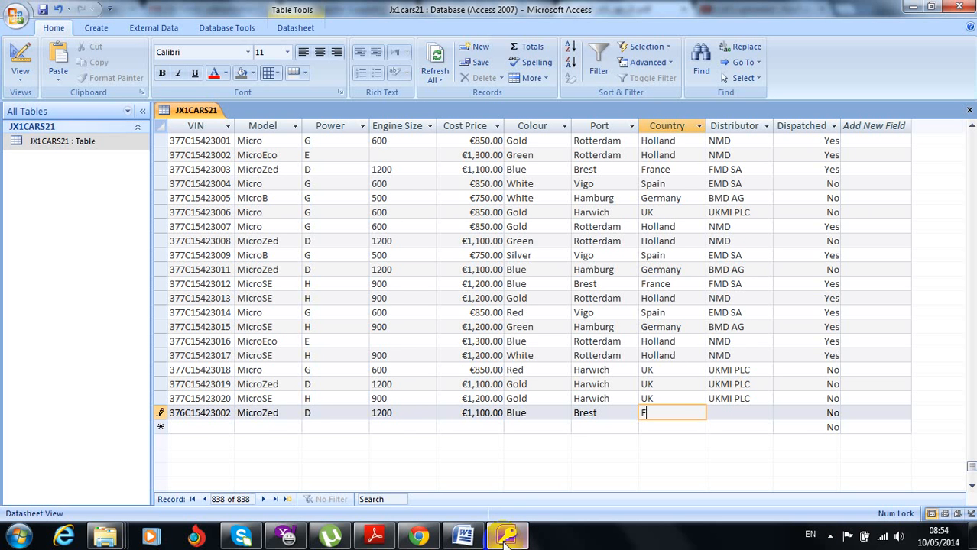
type("rance")
key("Tab")
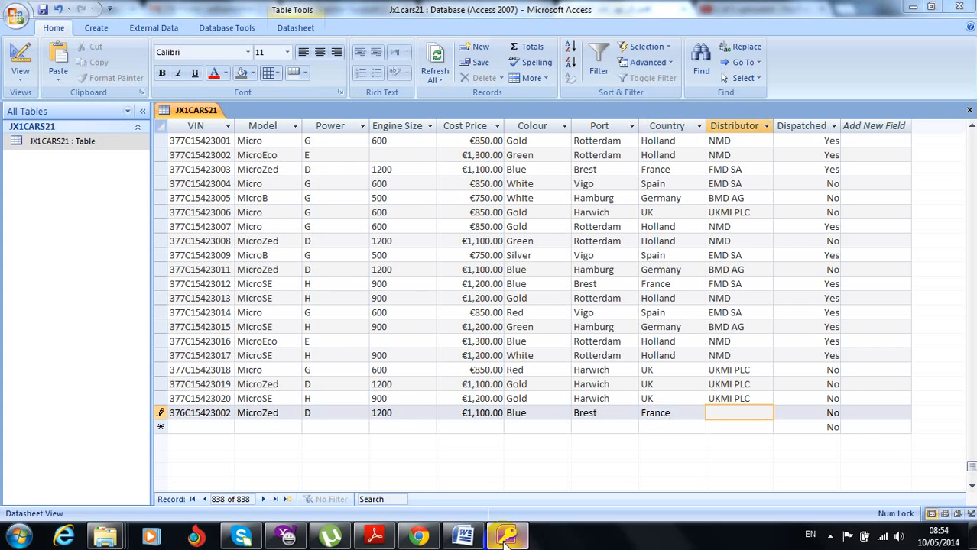
Try to copy the distributor FMD SA from the exam paper into the new record, and move on to the next blank record
left_click(506, 539)
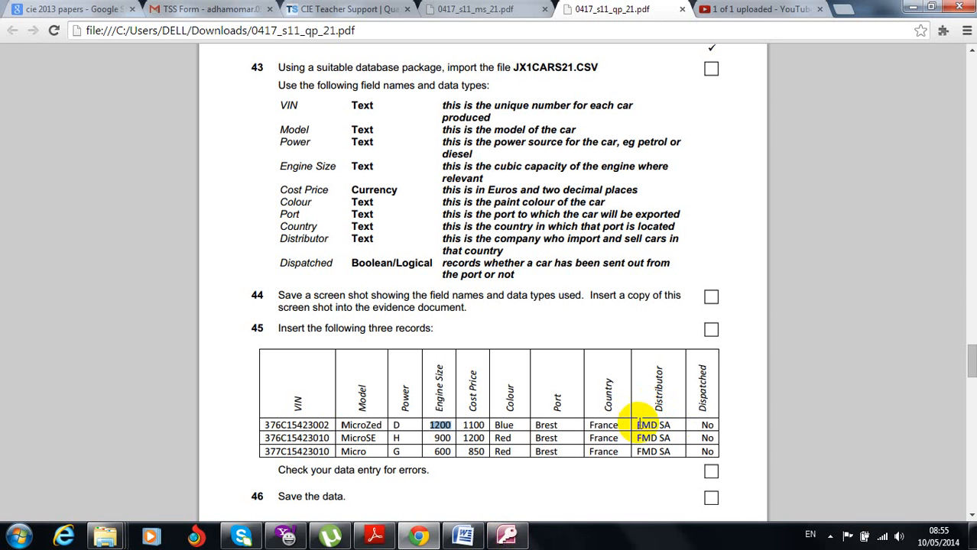
left_click_drag(636, 425, 673, 426)
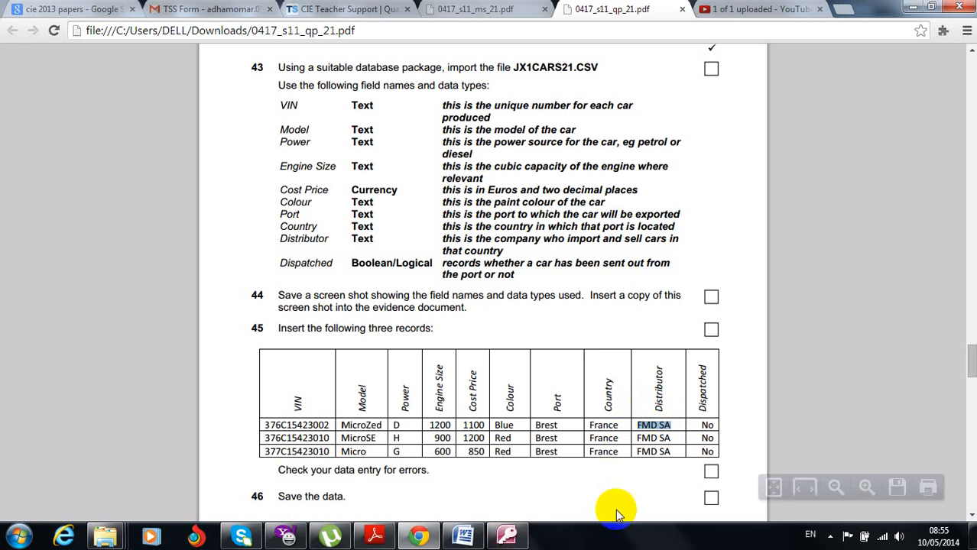
left_click(520, 540)
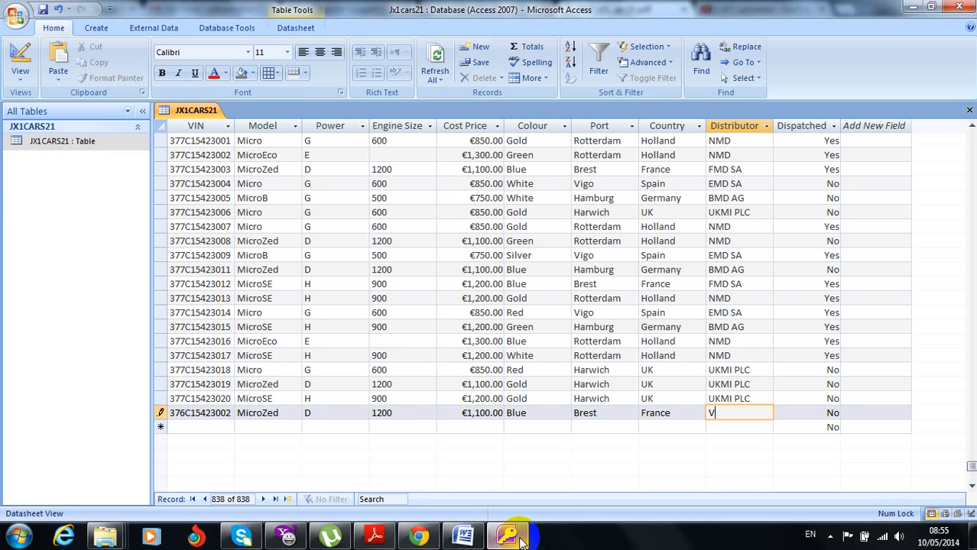
key("Tab")
key("Tab")
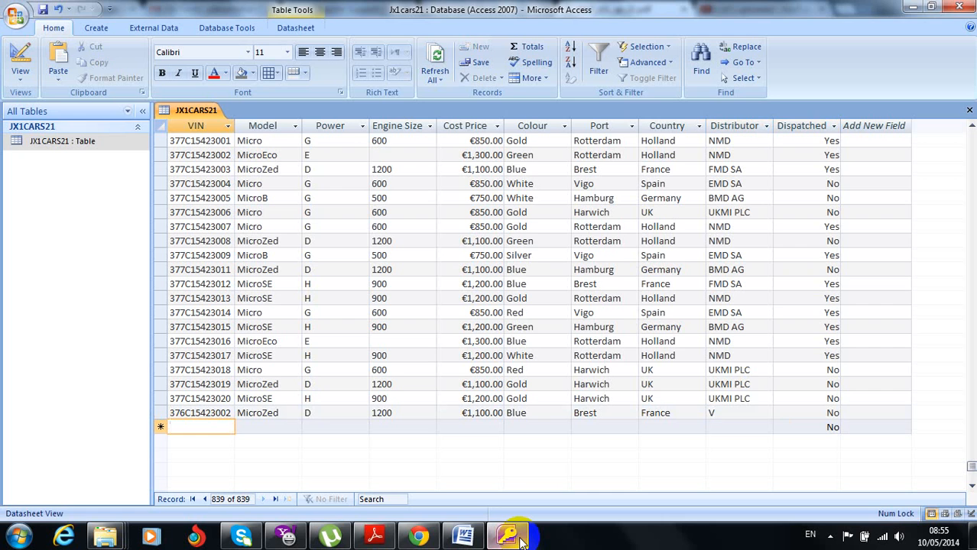
Select and copy the second record's VIN, 376C15423010, from the table in question 45 of the exam paper
left_click(519, 539)
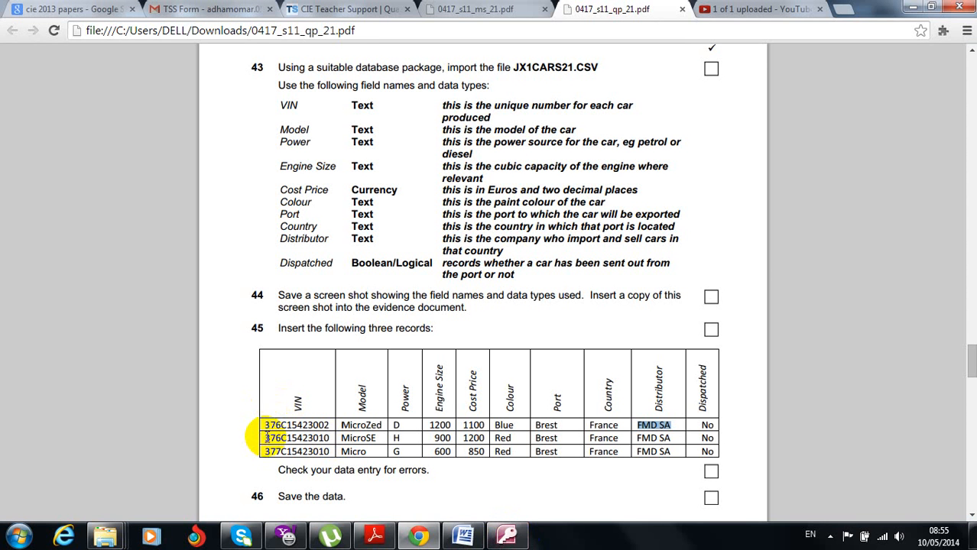
left_click_drag(266, 436, 335, 434)
key("ctrl+c")
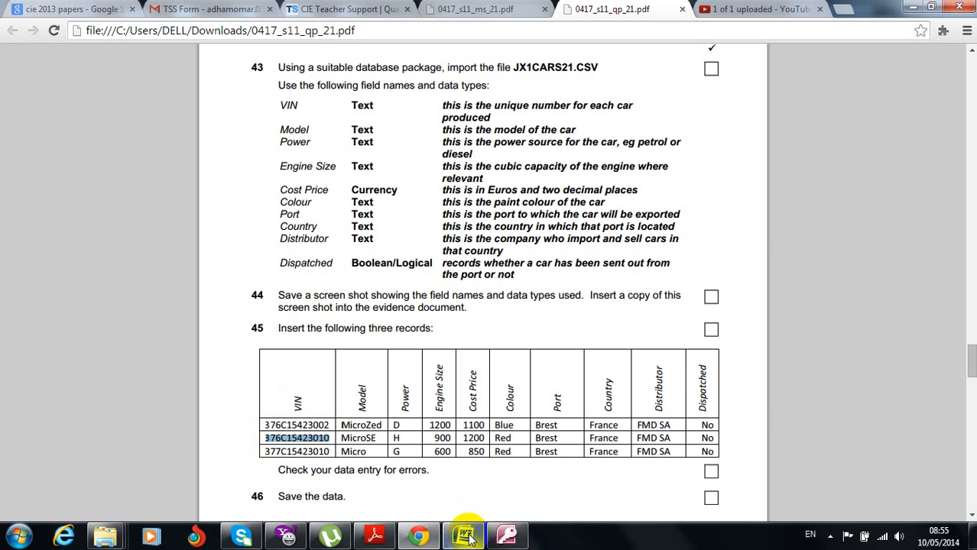
left_click(518, 537)
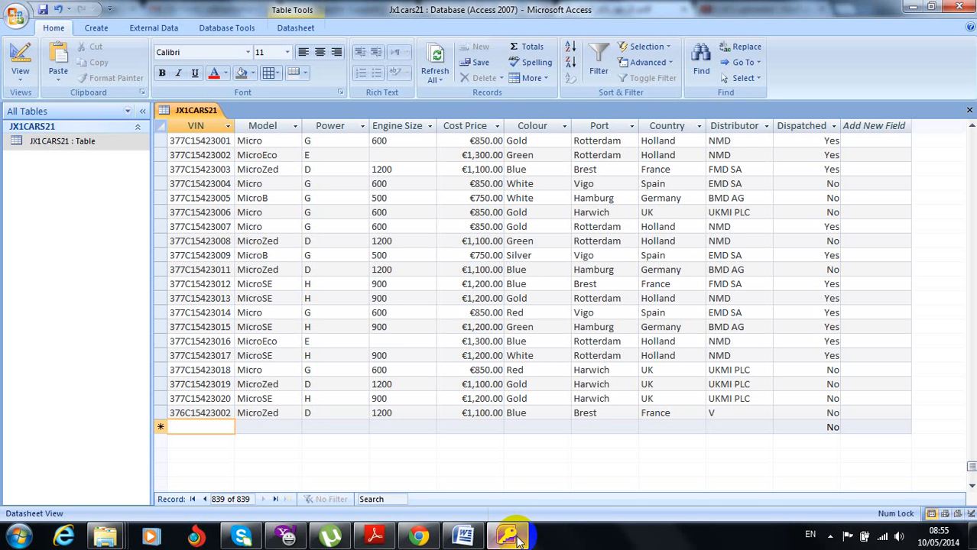
type("1200")
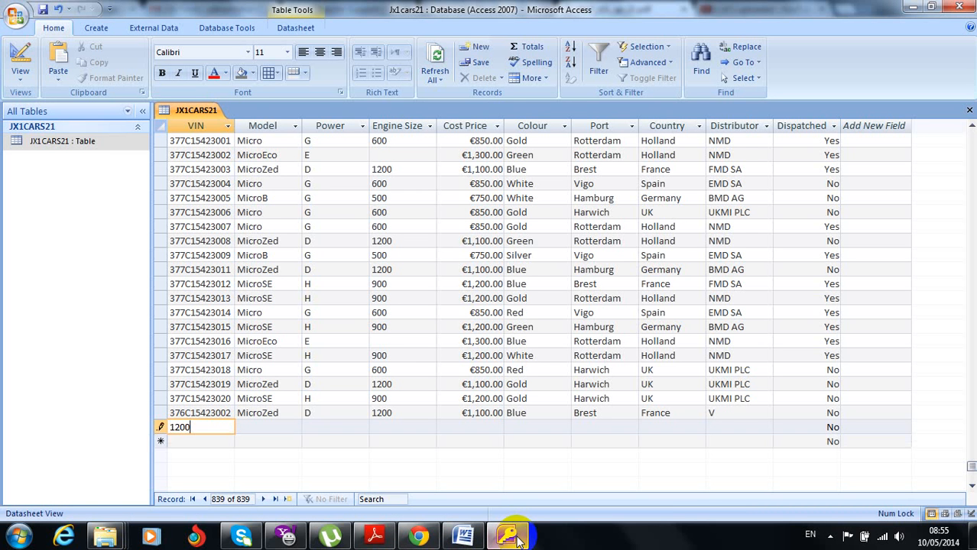
key("BackSpace")
key("BackSpace")
key("BackSpace")
Copy the VIN 376C15423010 from the exam paper again and paste it into the new record's VIN field
left_click(418, 538)
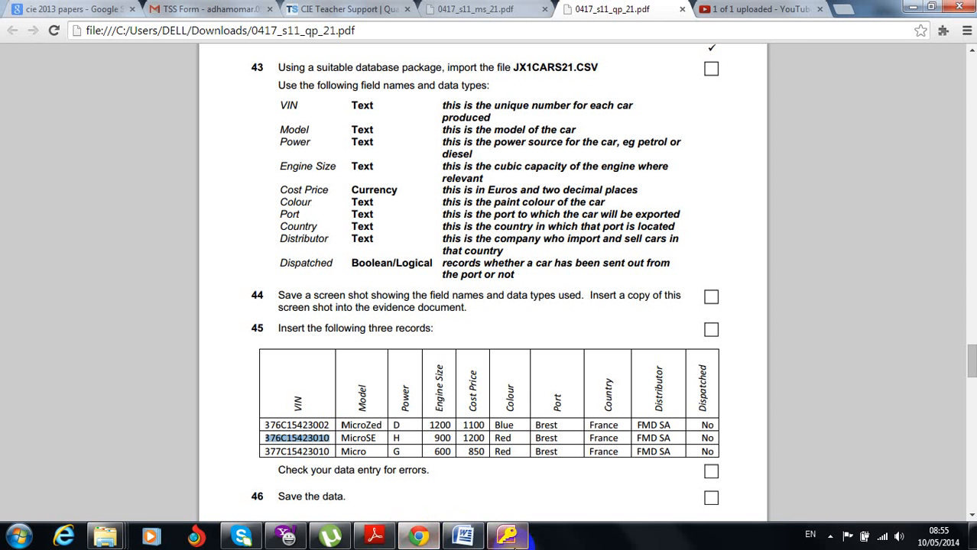
left_click(508, 537)
key("ctrl+v")
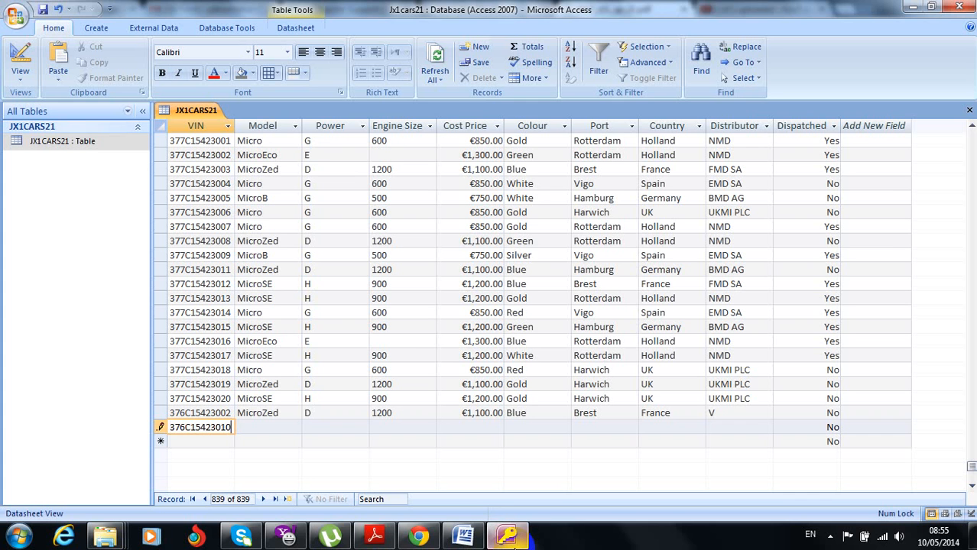
Copy the model MicroSE from the exam paper into the Model field of record 376C15423010
left_click(508, 537)
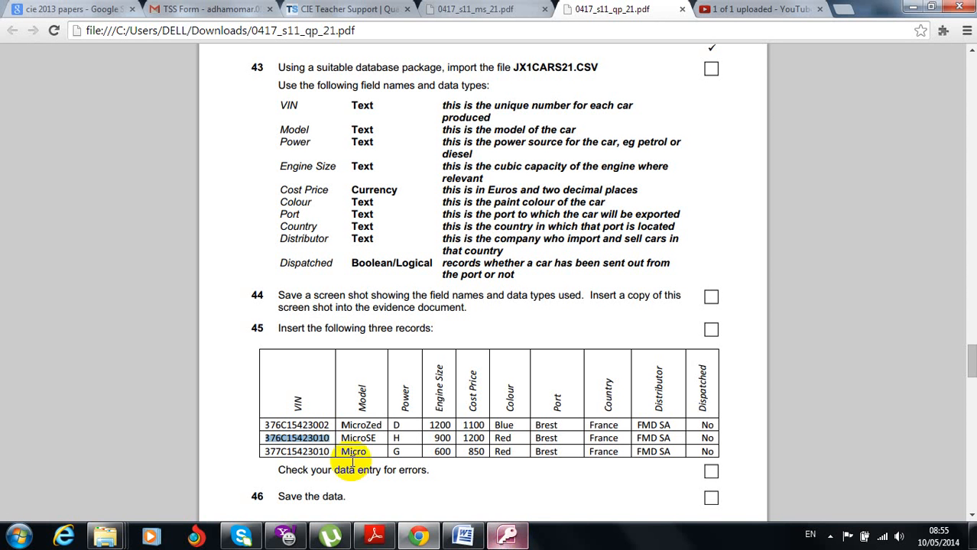
left_click_drag(341, 438, 377, 442)
key("ctrl+c")
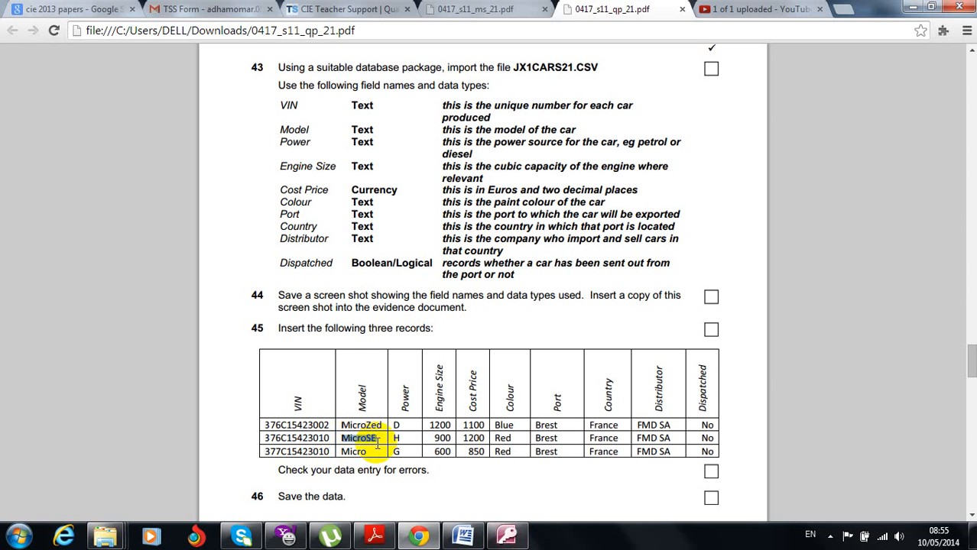
left_click(505, 536)
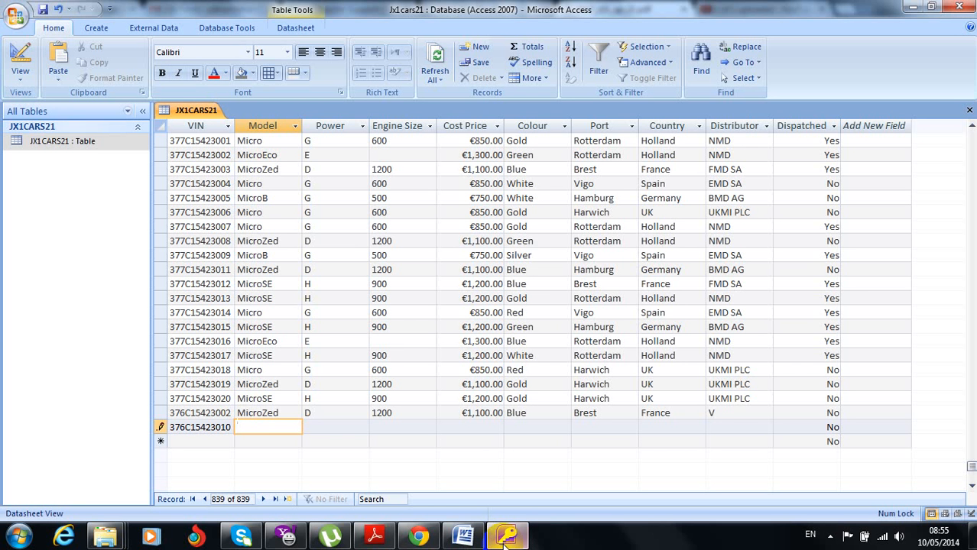
key("ctrl+v")
key("Tab")
Check the exam paper and enter H as the Power and 900 as the Engine Size of the MicroSE record
left_click(506, 537)
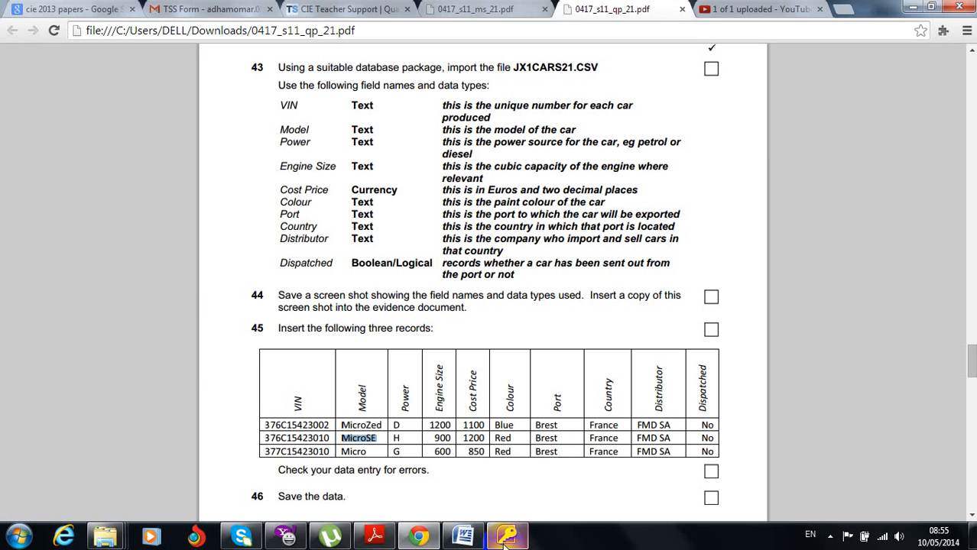
left_click(506, 536)
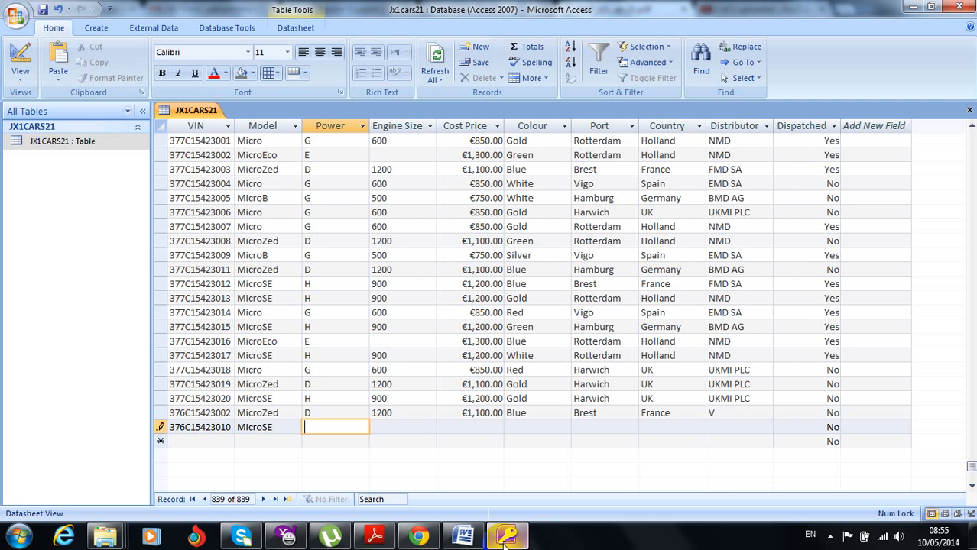
key("Tab")
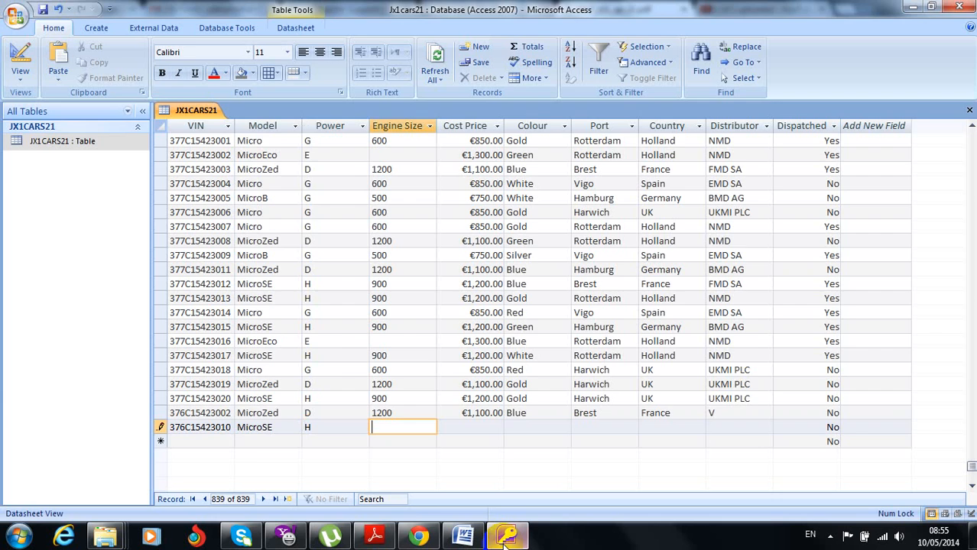
left_click(506, 537)
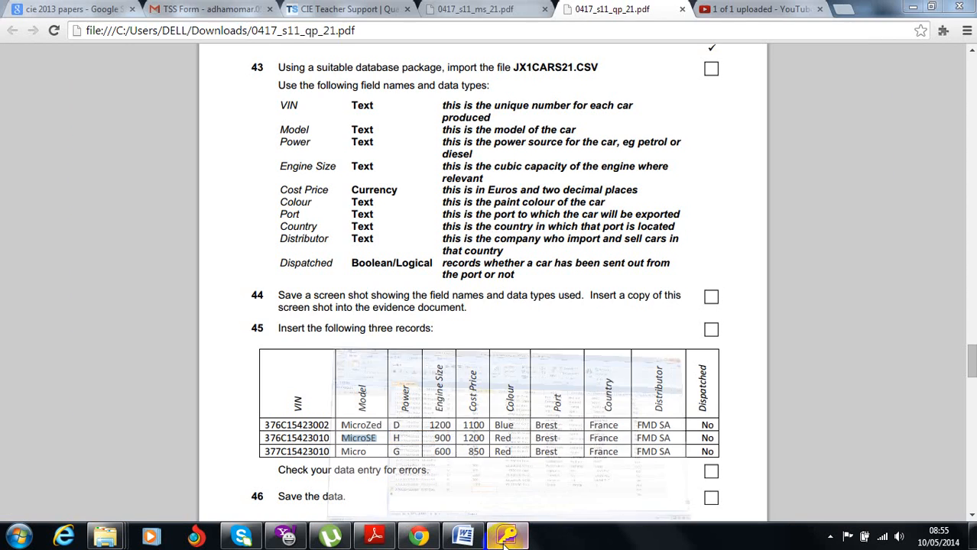
left_click(506, 537)
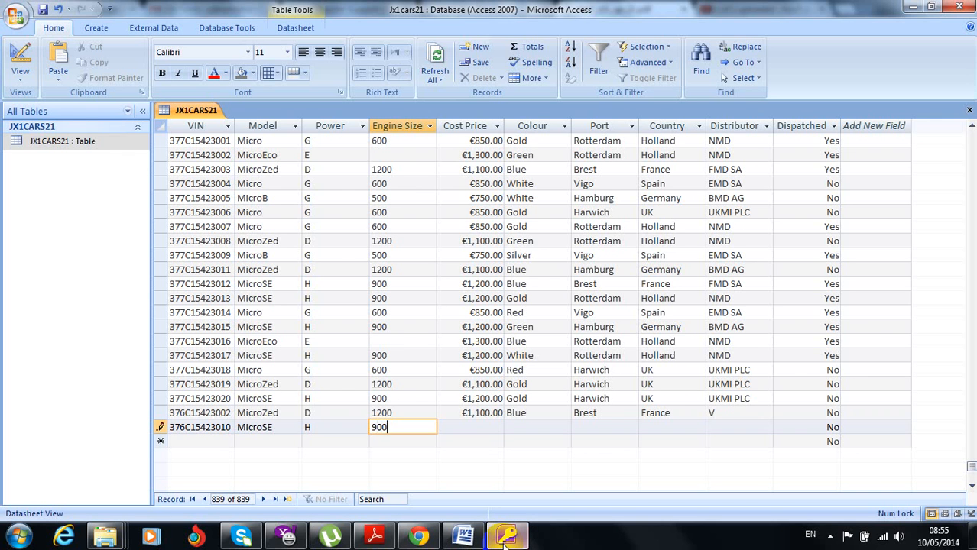
key("Tab")
Check the exam paper and enter 1200 as the Cost Price of the new MicroSE record
left_click(505, 538)
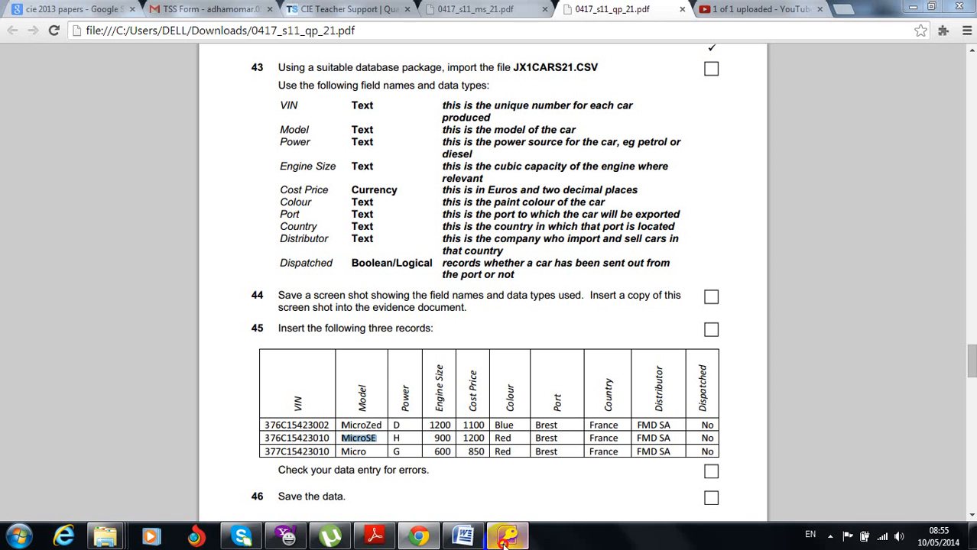
left_click(505, 538)
type("1200")
key("Tab")
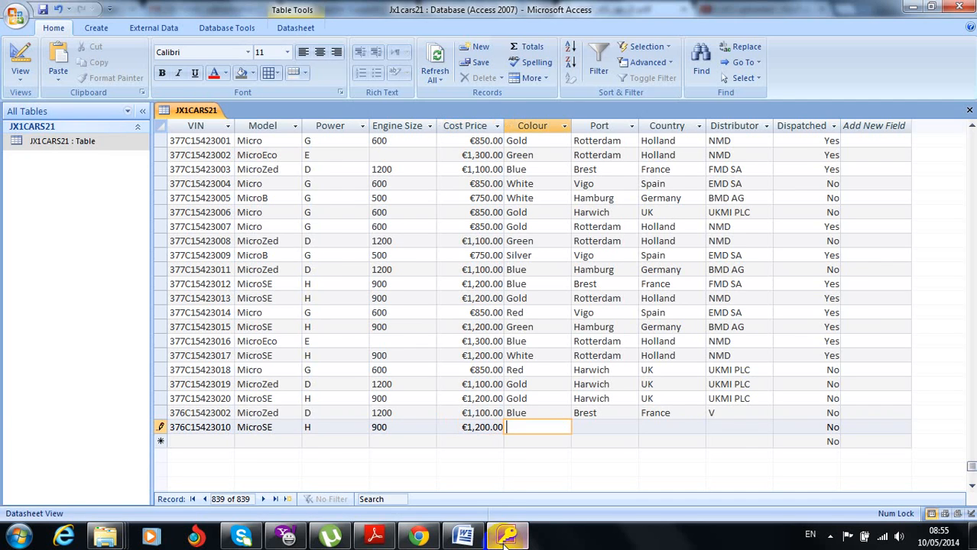
Check the exam paper and set the MicroSE record's Colour to Red and Port to Brest
left_click(504, 538)
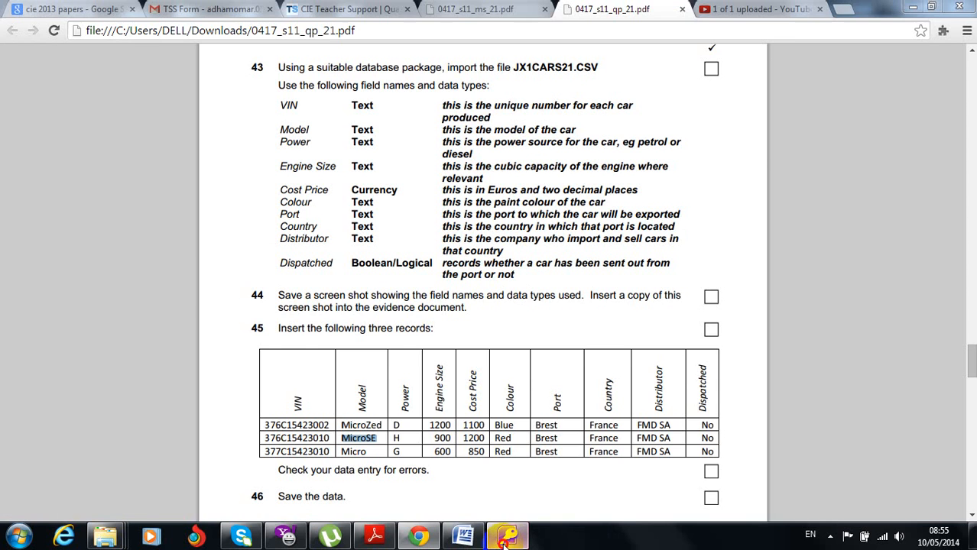
left_click(505, 539)
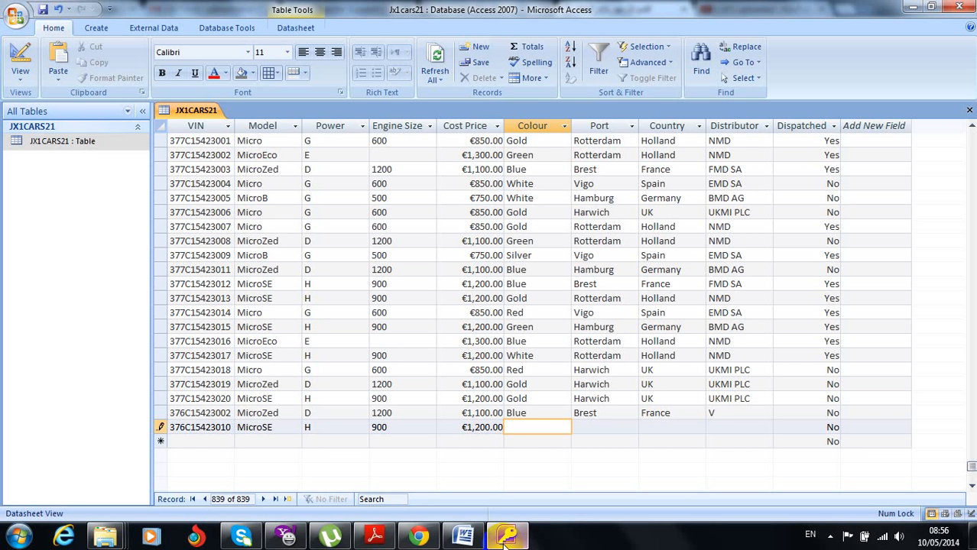
type("Red")
key("Tab")
type("Brest")
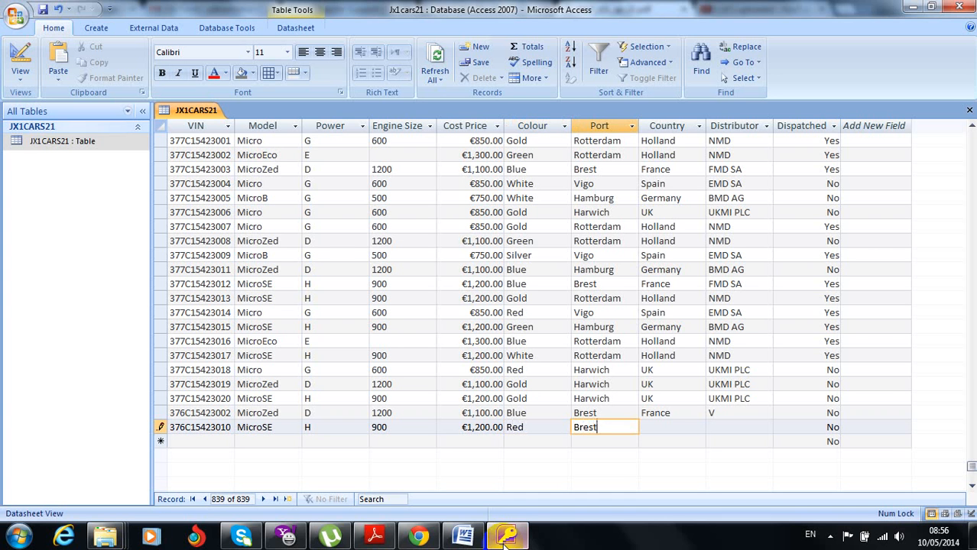
key("Tab")
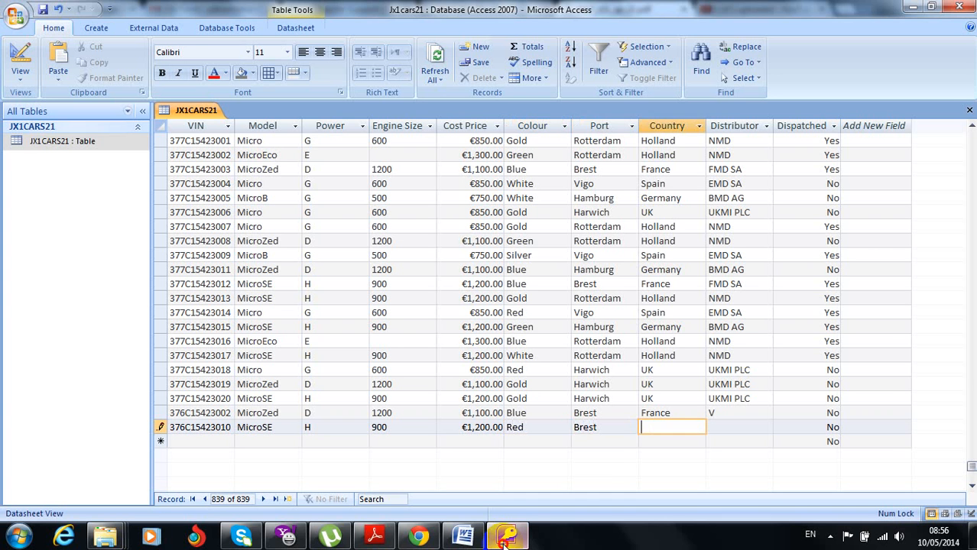
Check the exam paper and enter France as the Country of the MicroSE record
left_click(504, 538)
left_click(505, 538)
type("France")
key("Tab")
Copy the distributor FMD SA from the exam paper and use it to replace the wrong Distributor in record 376C15423002
left_click(505, 538)
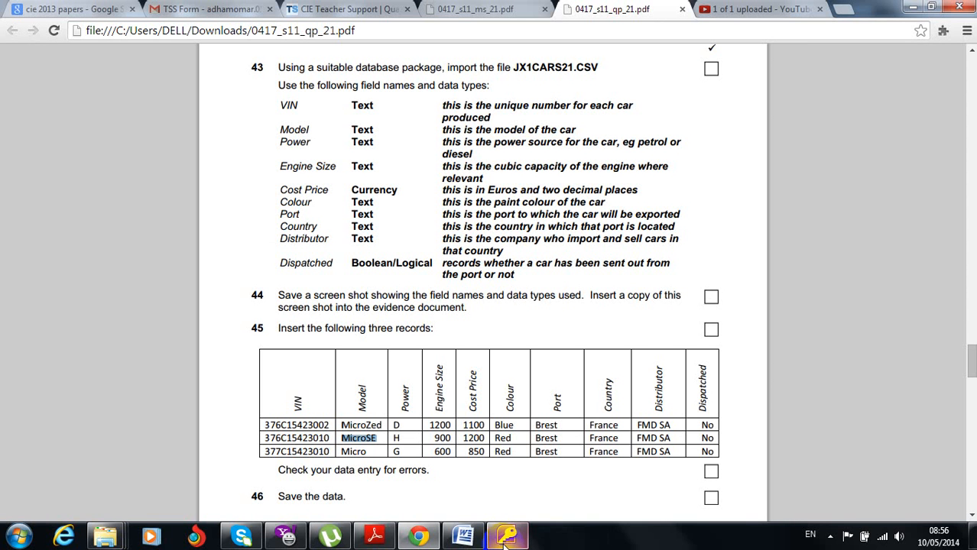
left_click_drag(636, 438, 669, 433)
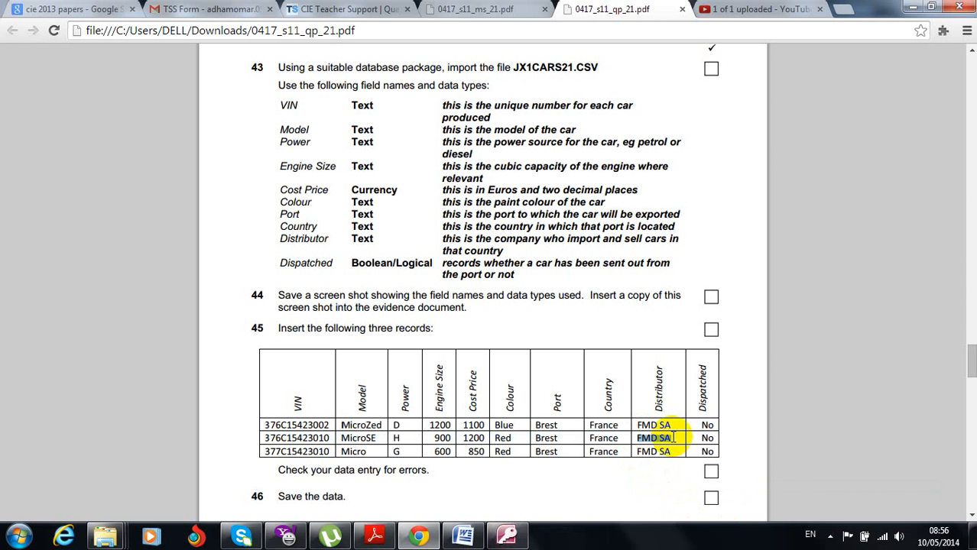
left_click(507, 535)
left_click(719, 413)
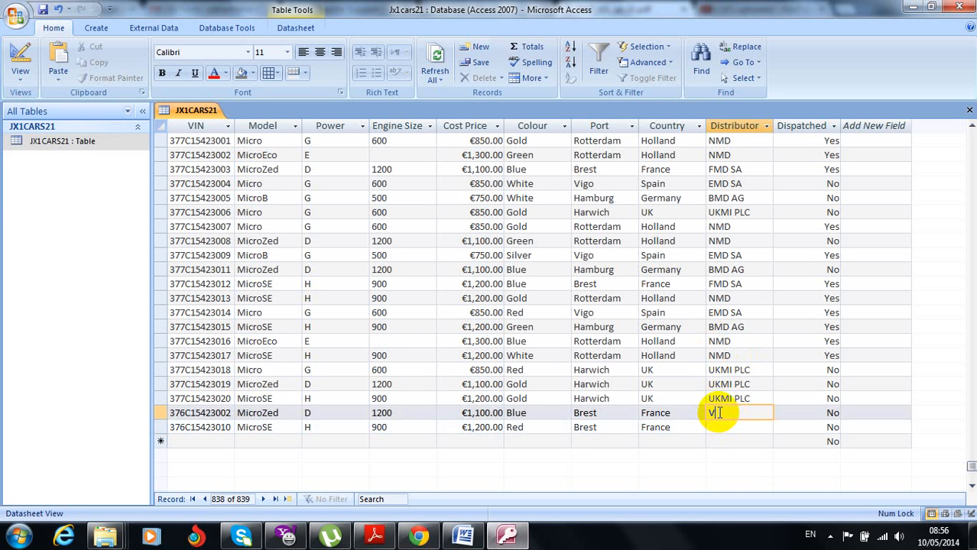
key("BackSpace")
type("FMD SA")
Enter FMD SA as the Distributor of record 376C15423010 and complete the record
left_click(719, 427)
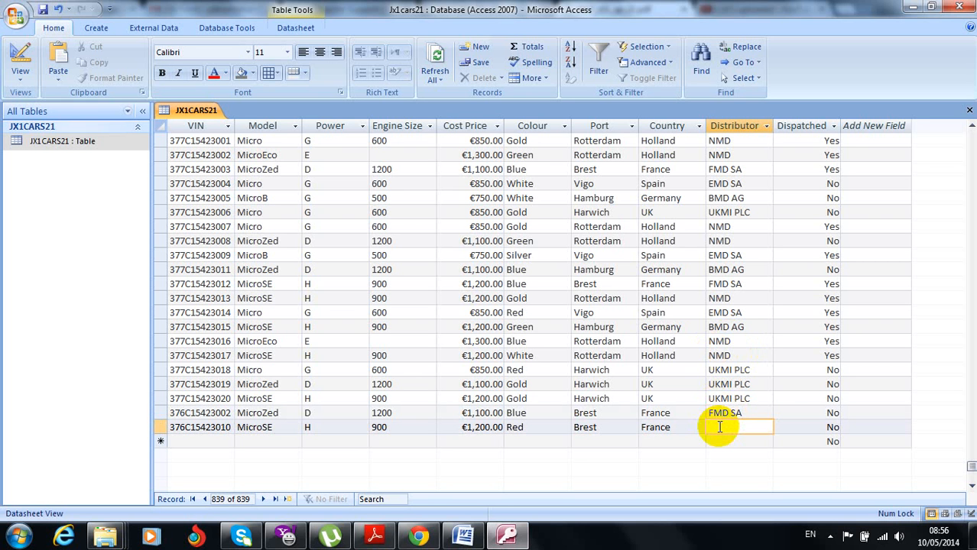
type("FMD SA")
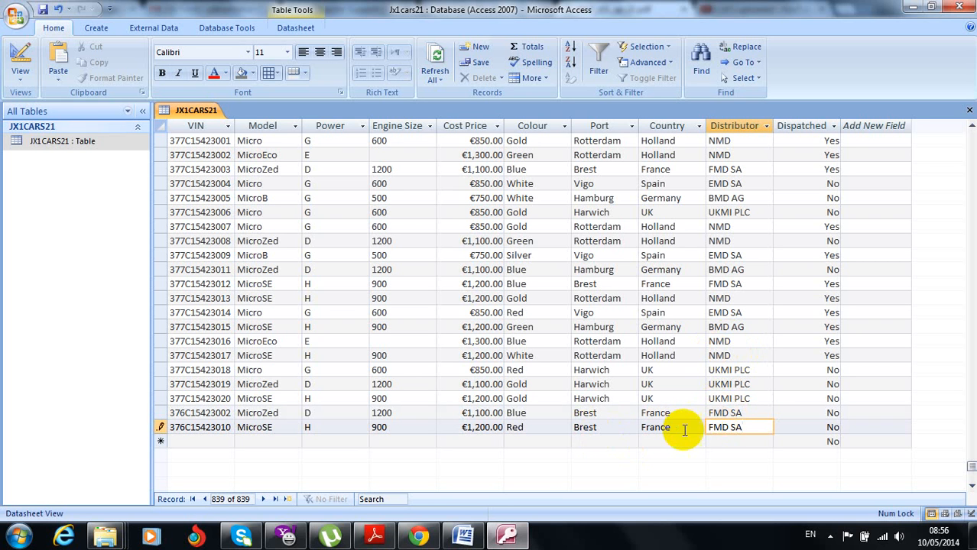
key("Tab")
key("Tab")
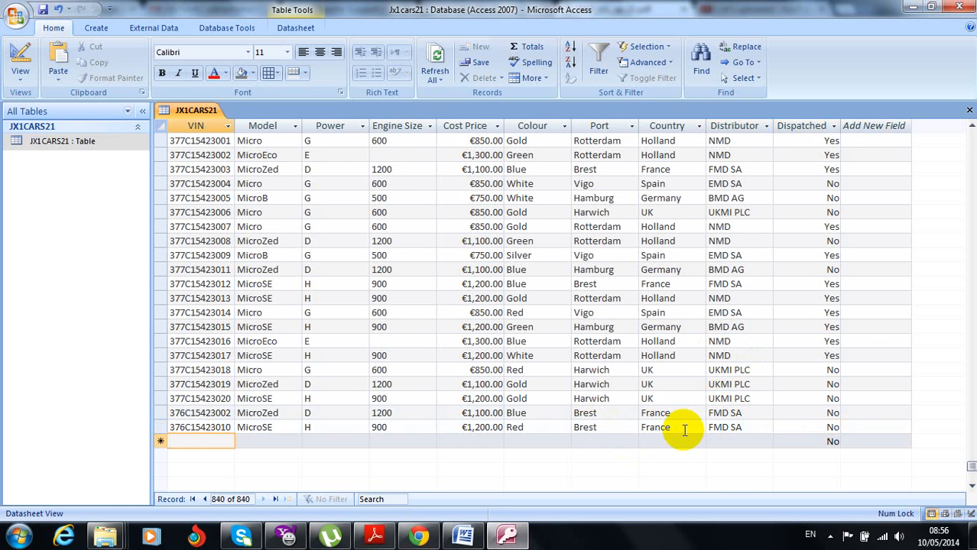
left_click(685, 429)
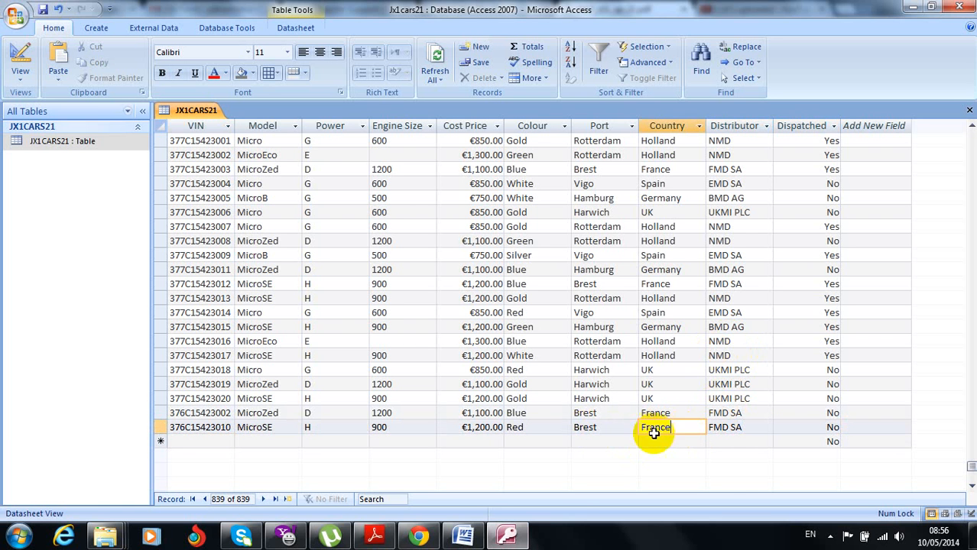
Copy the third record's VIN, 377C15423010, from the exam paper into the VIN field of a new record
left_click(507, 536)
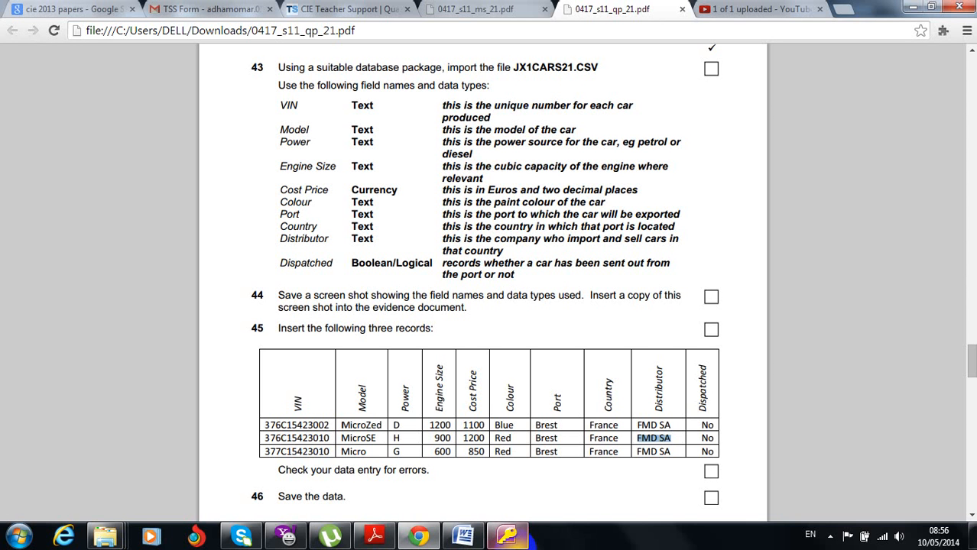
left_click_drag(262, 452, 332, 456)
key("ctrl+c")
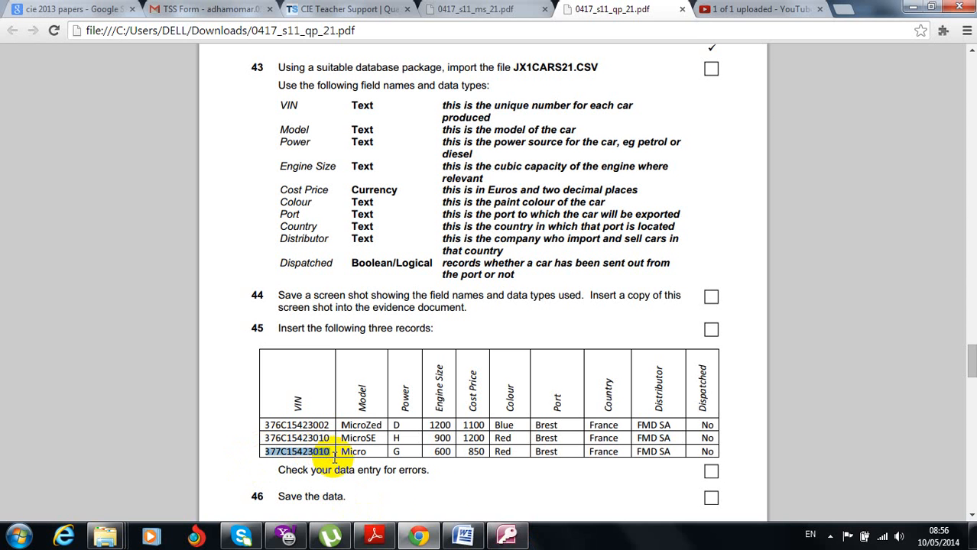
left_click(506, 536)
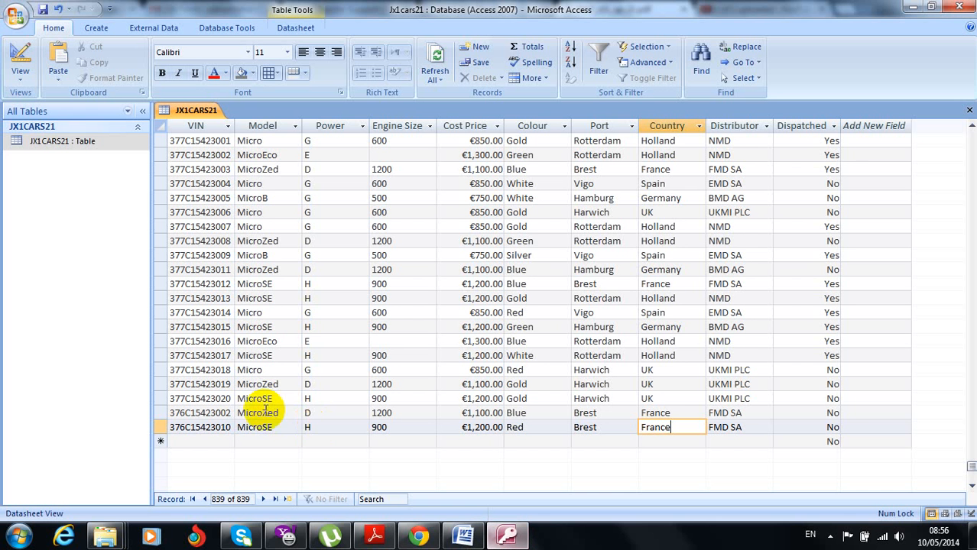
left_click(204, 442)
key("ctrl+v")
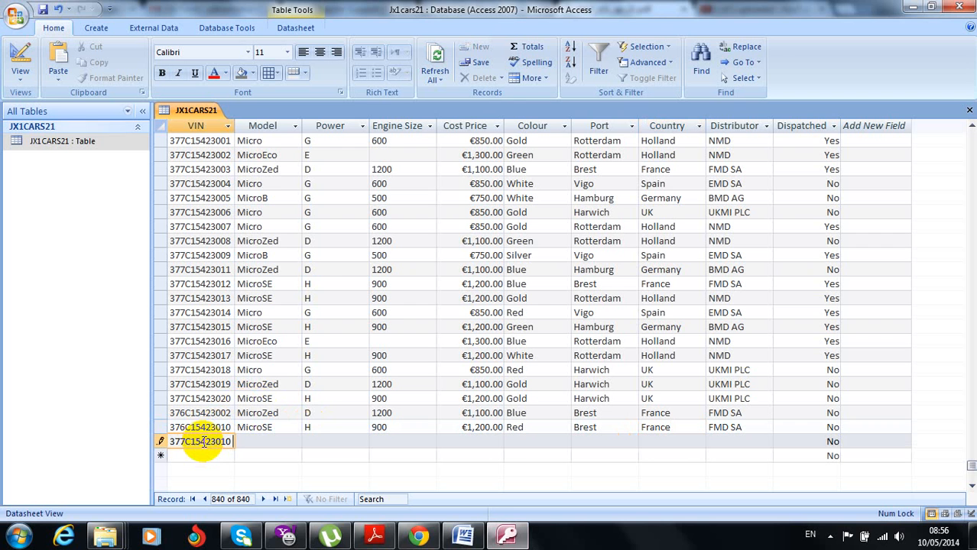
key("Tab")
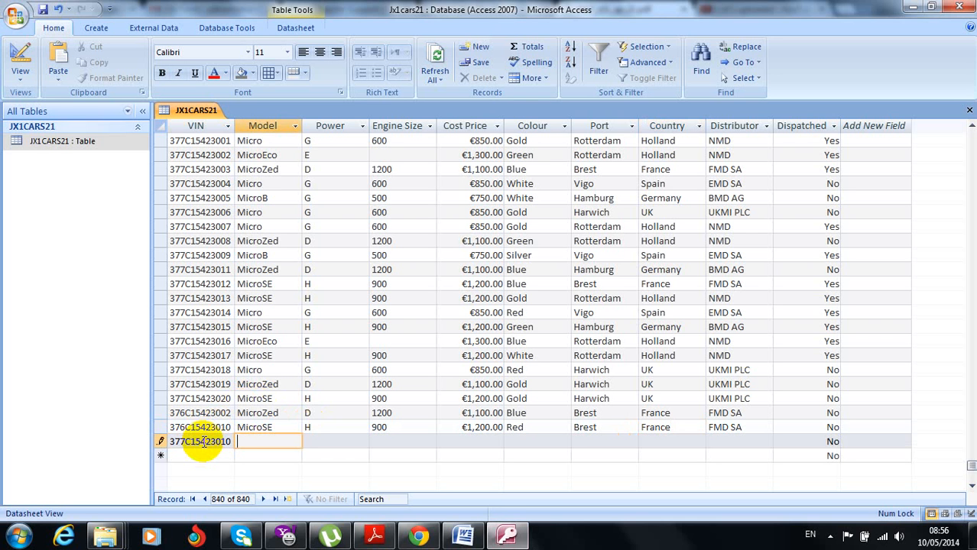
Copy the third record's model, Micro, from the exam paper into the Model field of record 377C15423010
left_click(518, 540)
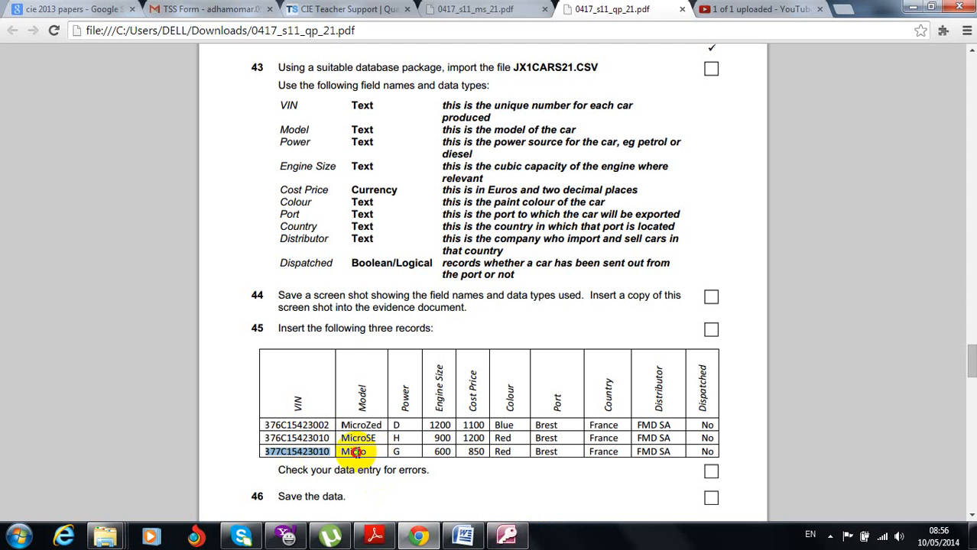
double_click(364, 451)
key("ctrl+c")
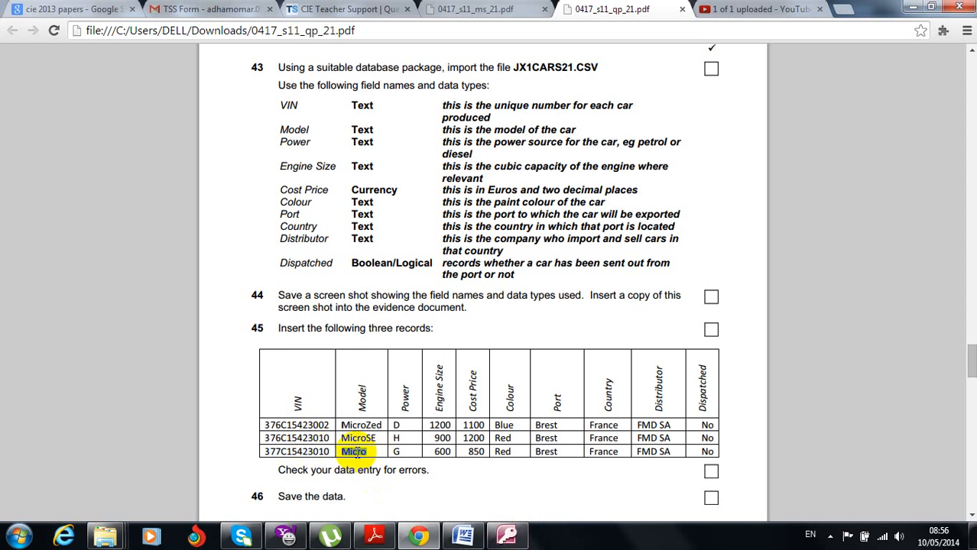
left_click(518, 538)
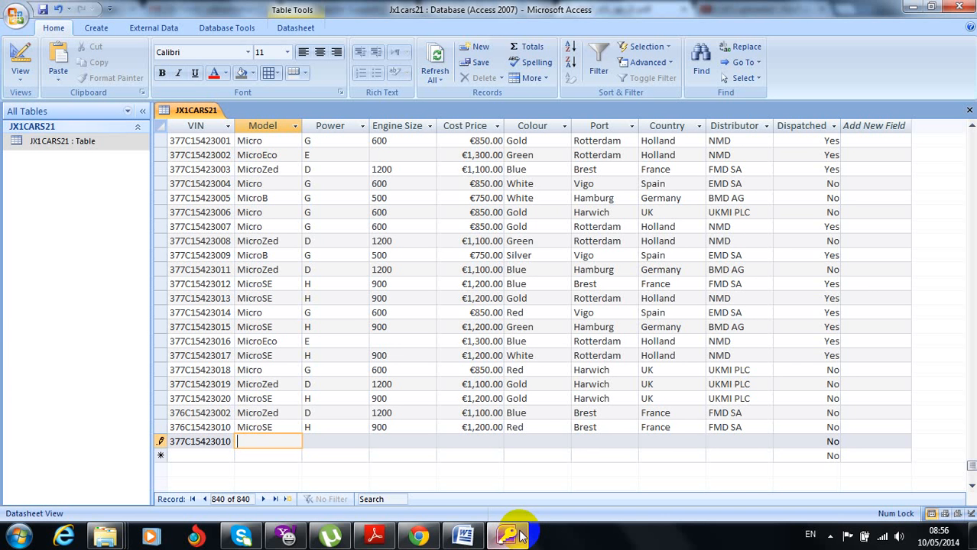
key("ctrl+v")
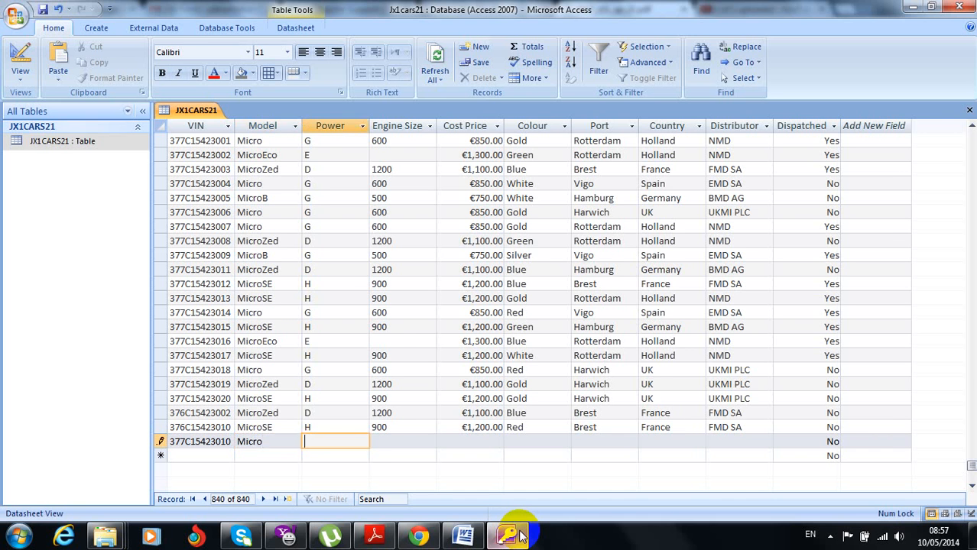
left_click(518, 537)
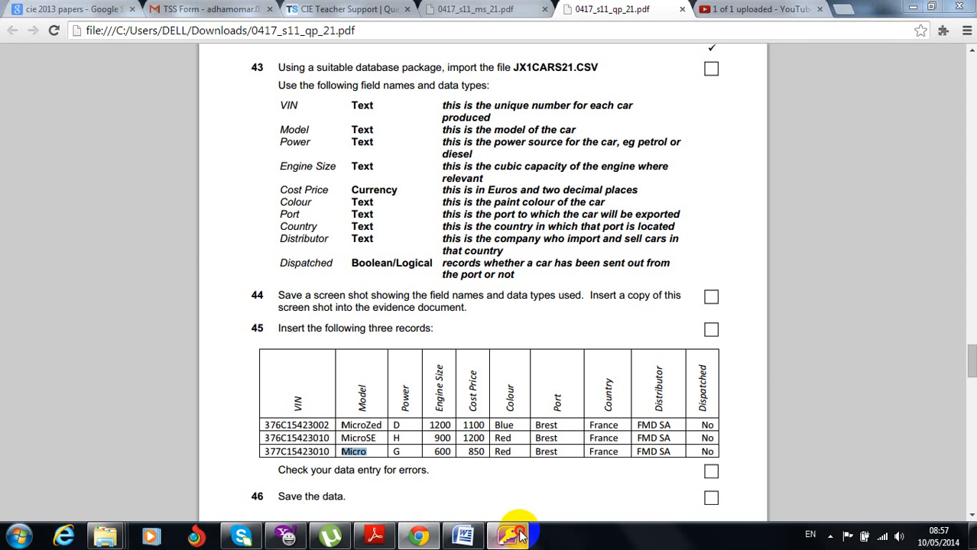
left_click(519, 537)
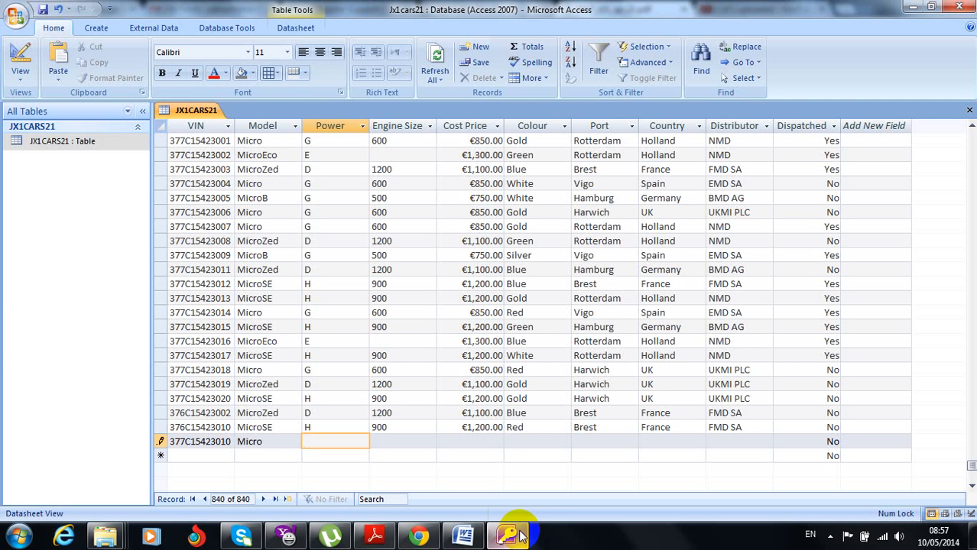
type("G")
key("Tab")
Check the exam paper and enter an Engine Size of 600 and a Cost Price of 850 for the new Micro record
left_click(518, 537)
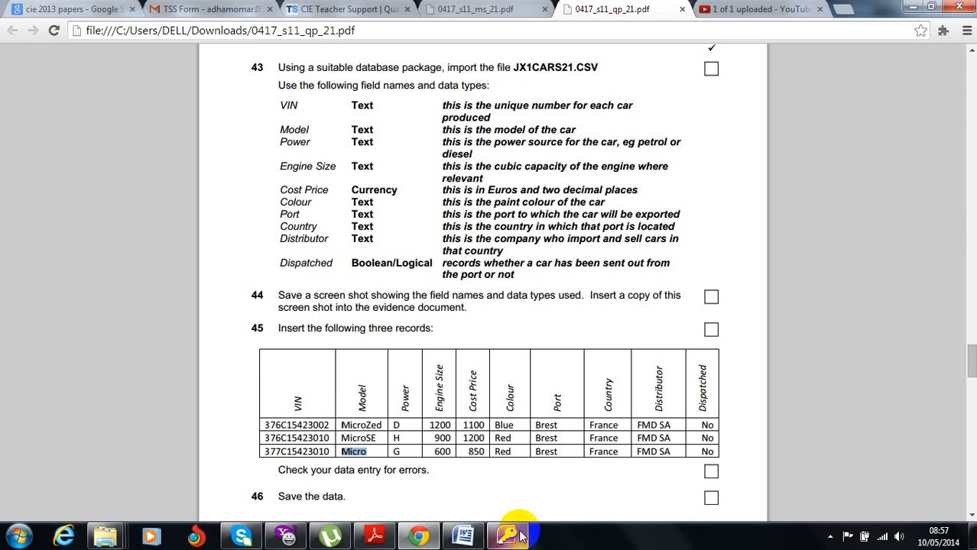
left_click(518, 538)
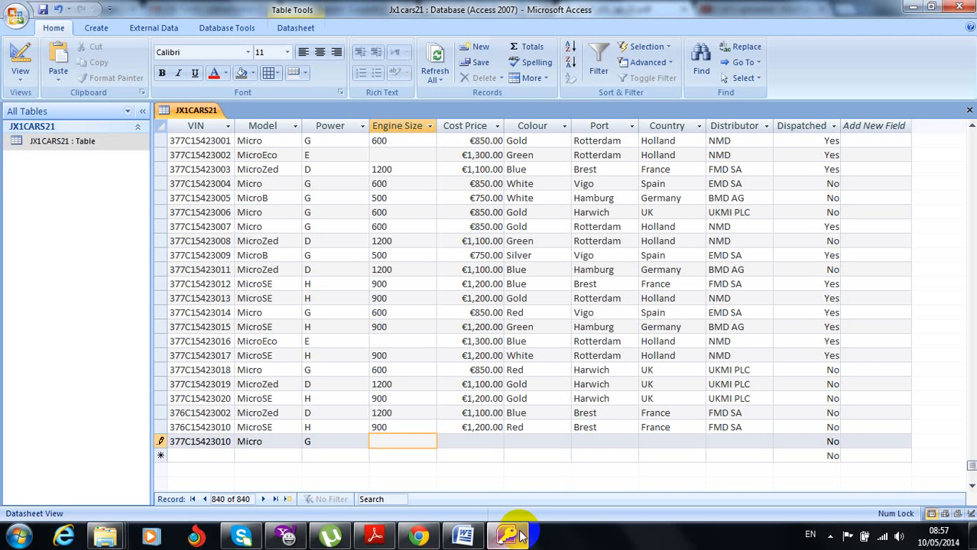
type("600")
key("Tab")
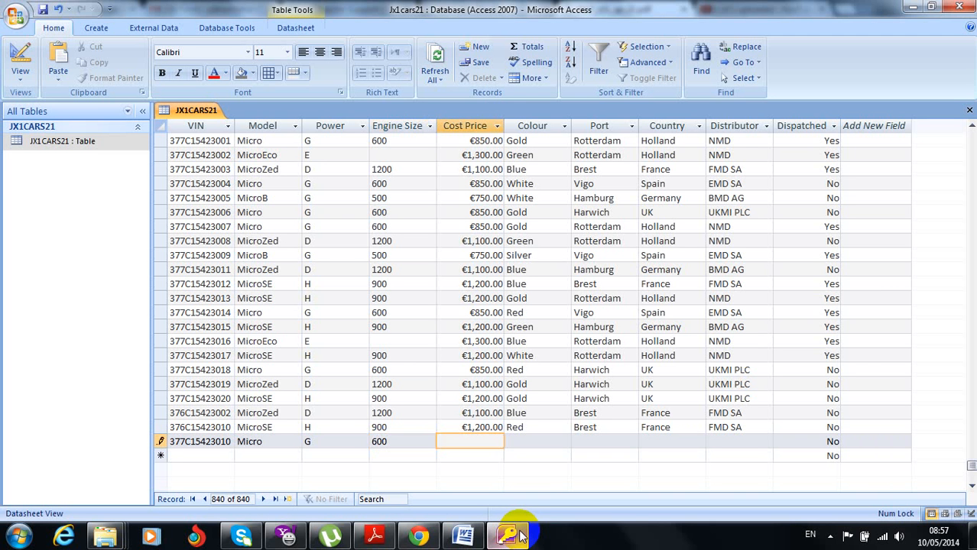
type("850")
key("Tab")
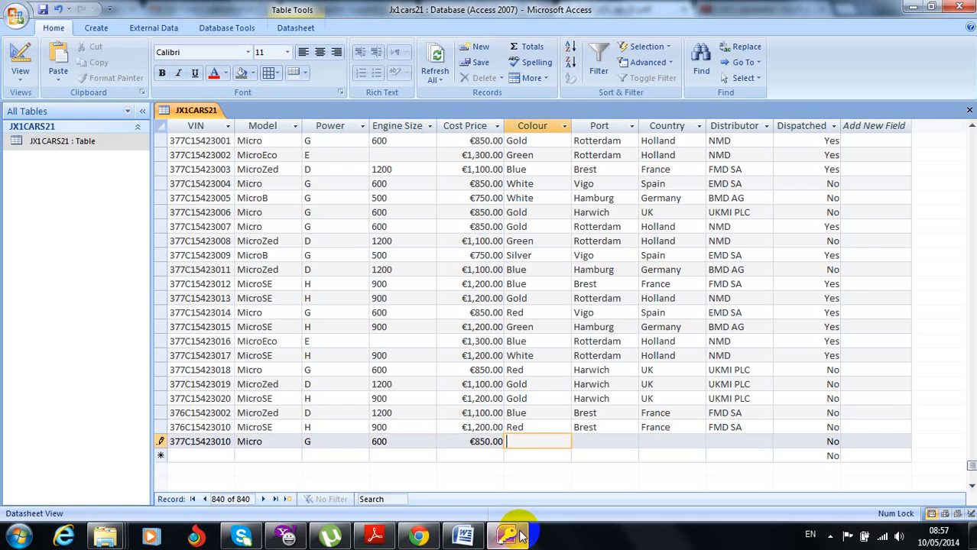
Check the exam paper and enter Red as the Colour of the new Micro record
left_click(518, 537)
left_click(518, 538)
key("Tab")
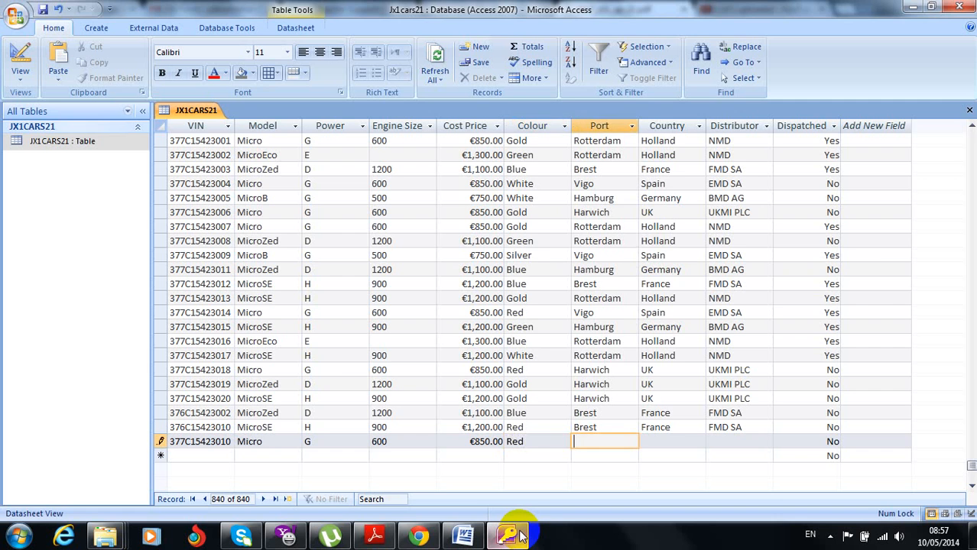
Check the exam paper and enter Brest as the Port and France as the Country of record 377C15423010
left_click(518, 537)
left_click(518, 537)
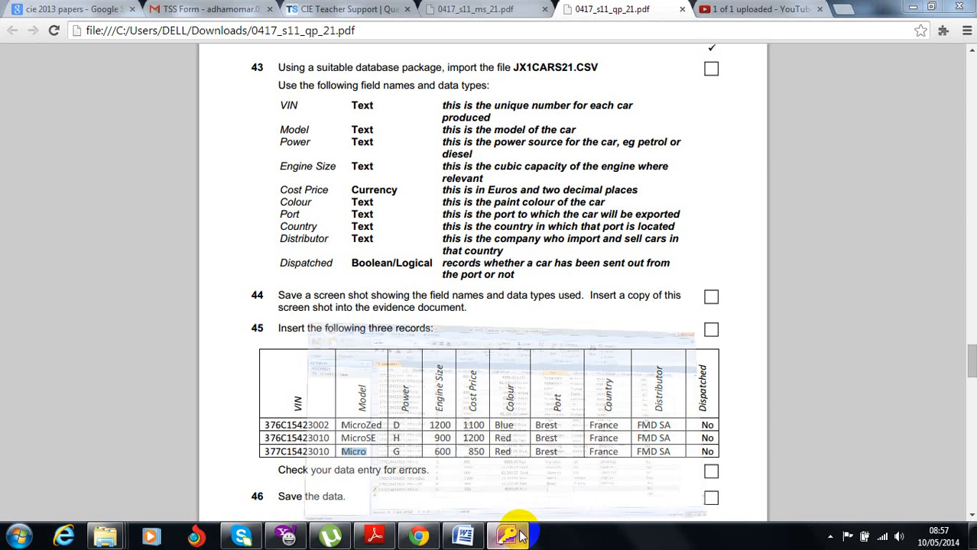
type("Br")
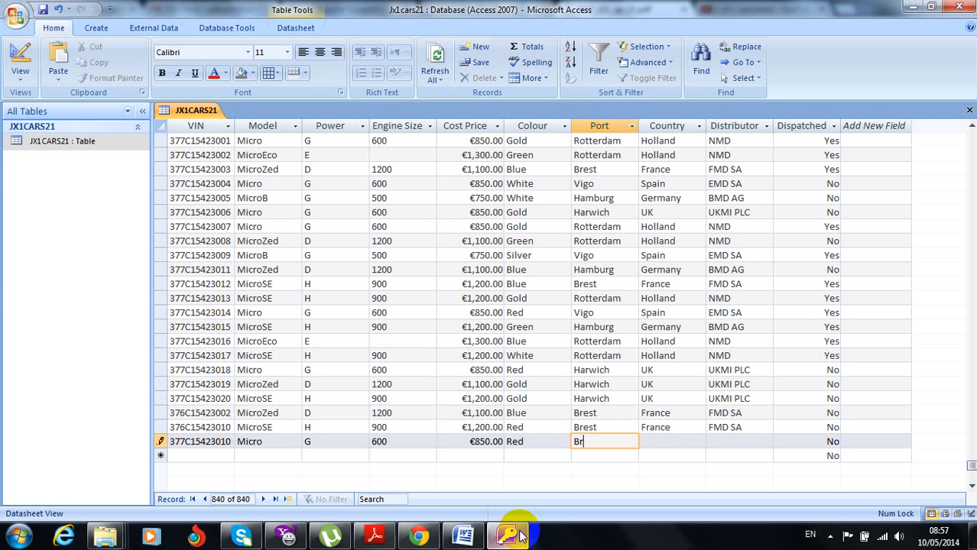
type("est")
key("Tab")
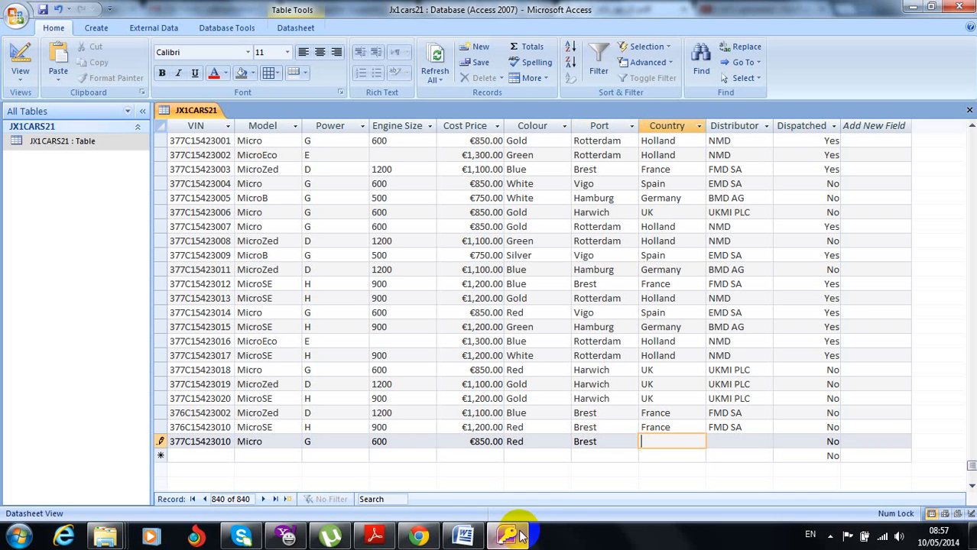
type("France")
key("Tab")
Copy the distributor FMD SA from record 376C15423010 into the Distributor field of record 377C15423010, leaving Dispatched as No
left_click(511, 535)
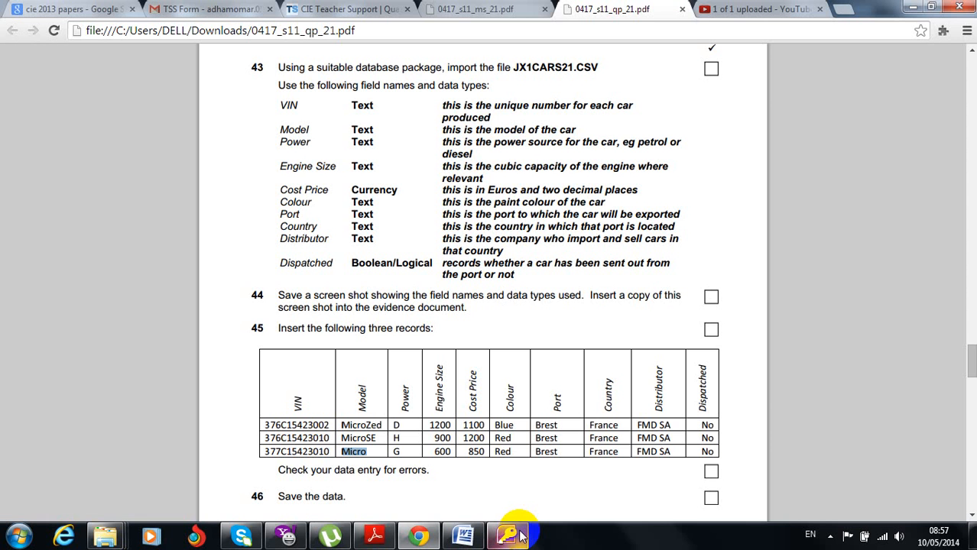
left_click(518, 534)
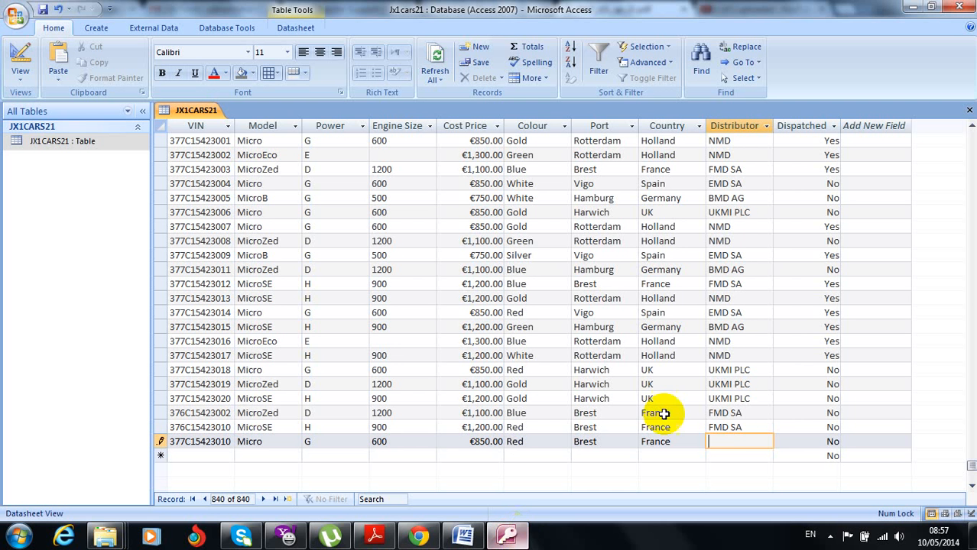
mouse_move(712, 428)
left_mouse_down()
mouse_move(747, 427)
mouse_move(709, 425)
left_mouse_up()
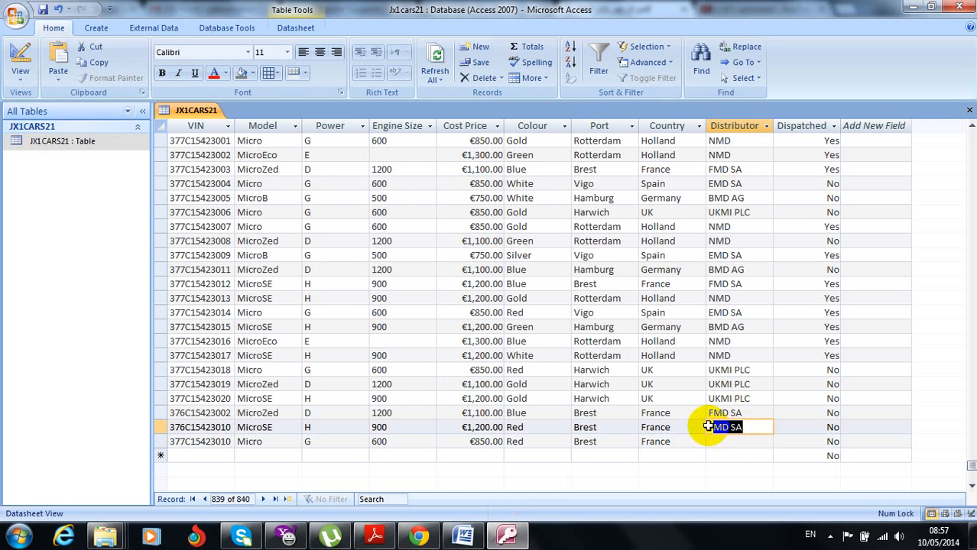
left_click(707, 425)
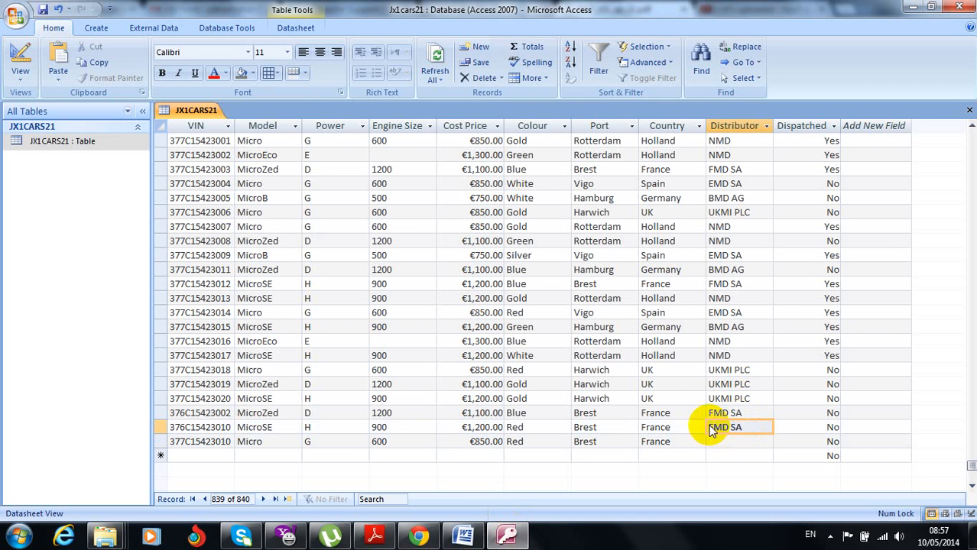
left_click_drag(712, 427, 766, 429)
key("ctrl+c")
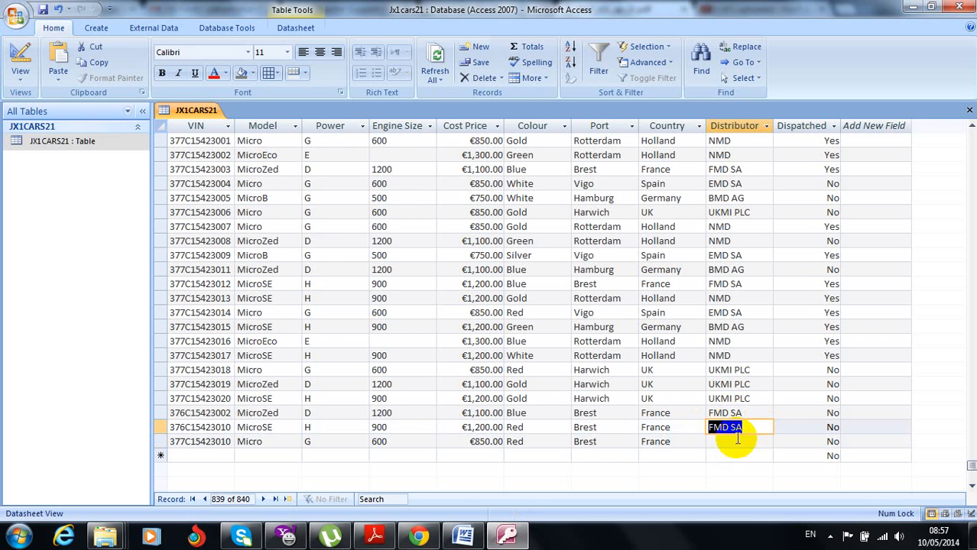
left_click(737, 441)
key("ctrl+v")
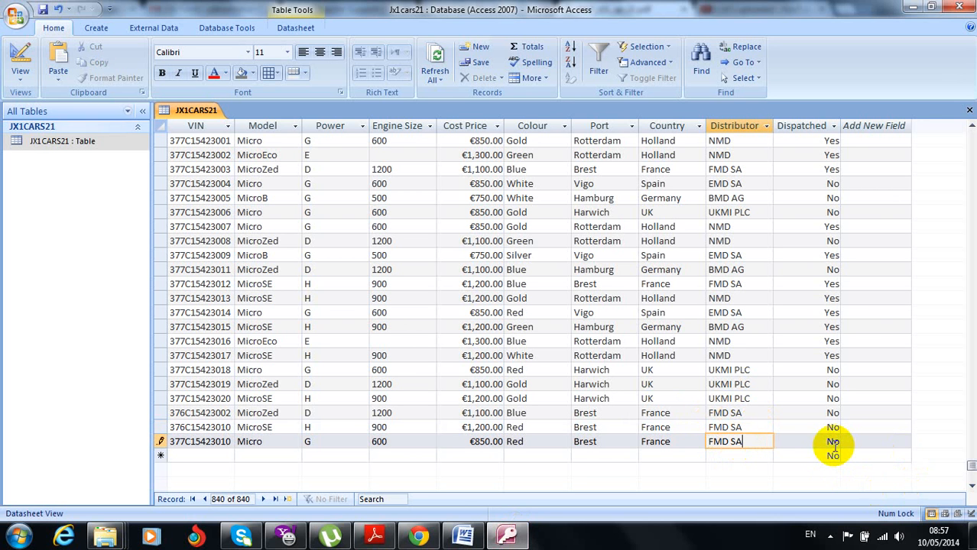
key("Tab")
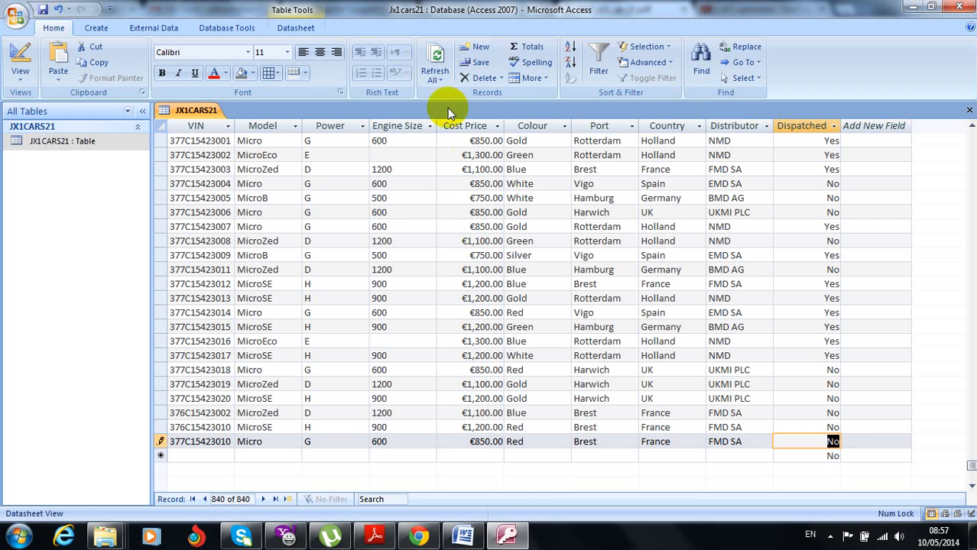
Check the three new records against the exam paper, read on to question 47, and save the table data
left_click(426, 533)
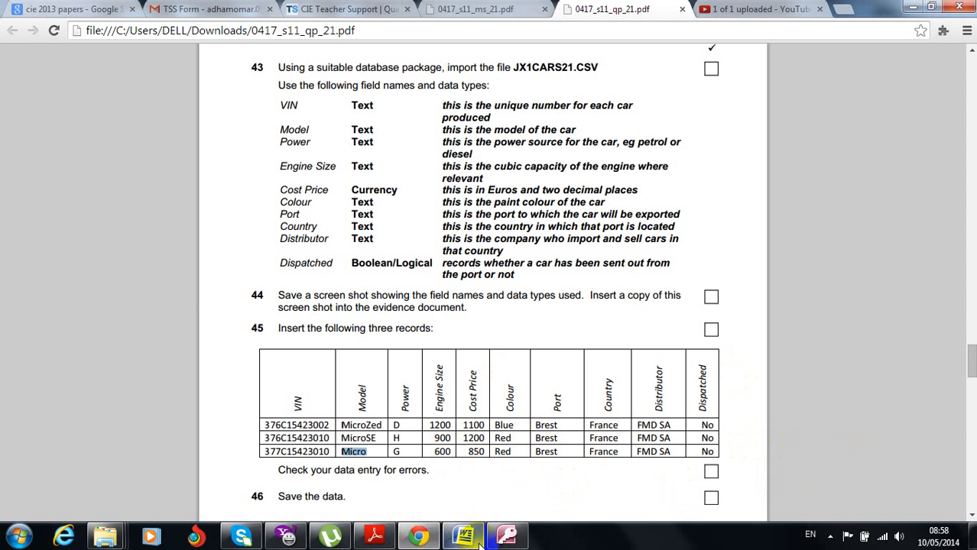
left_click(506, 537)
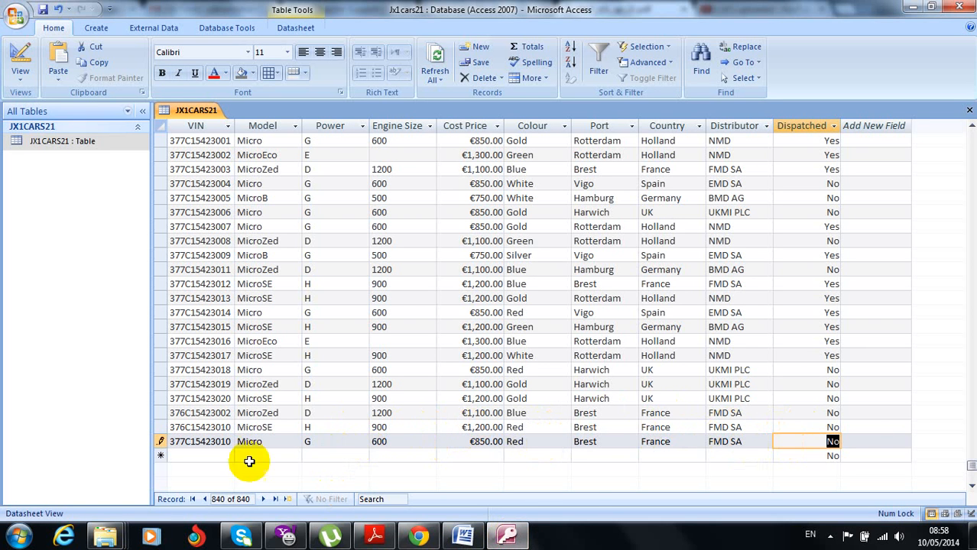
left_click(508, 539)
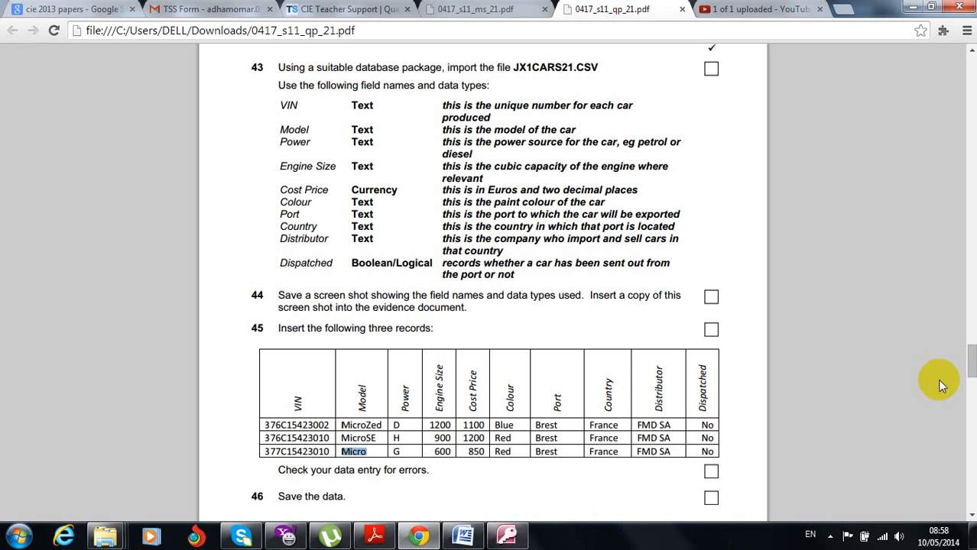
left_click_drag(967, 367, 964, 407)
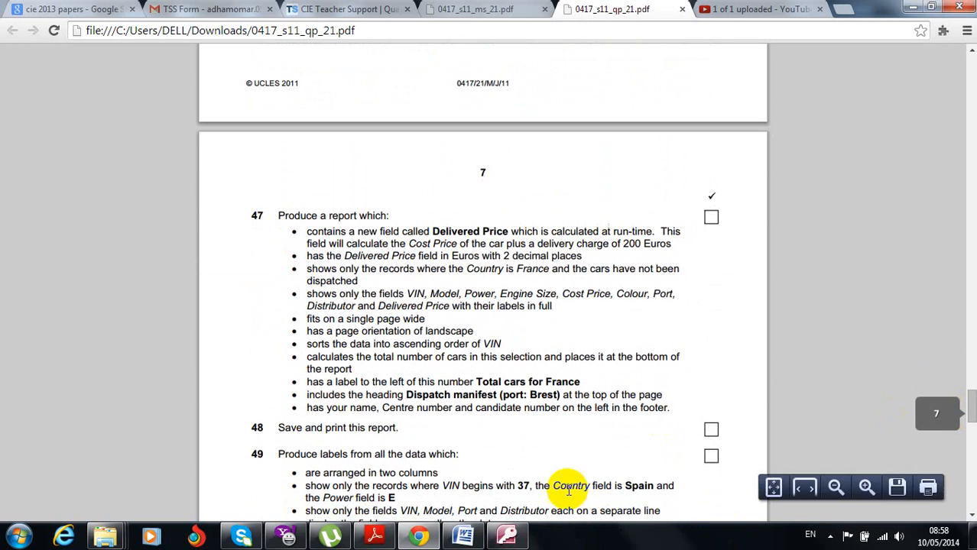
left_click(508, 539)
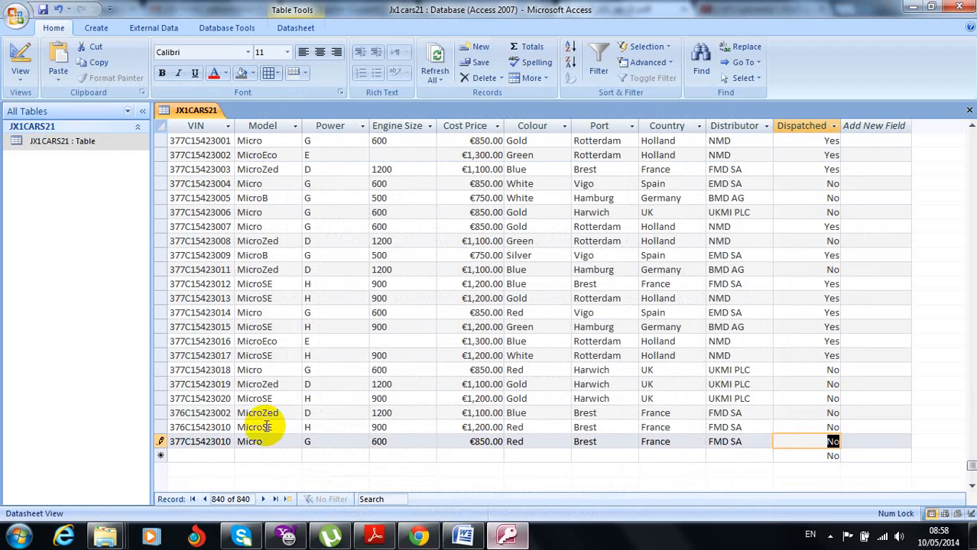
left_click(42, 9)
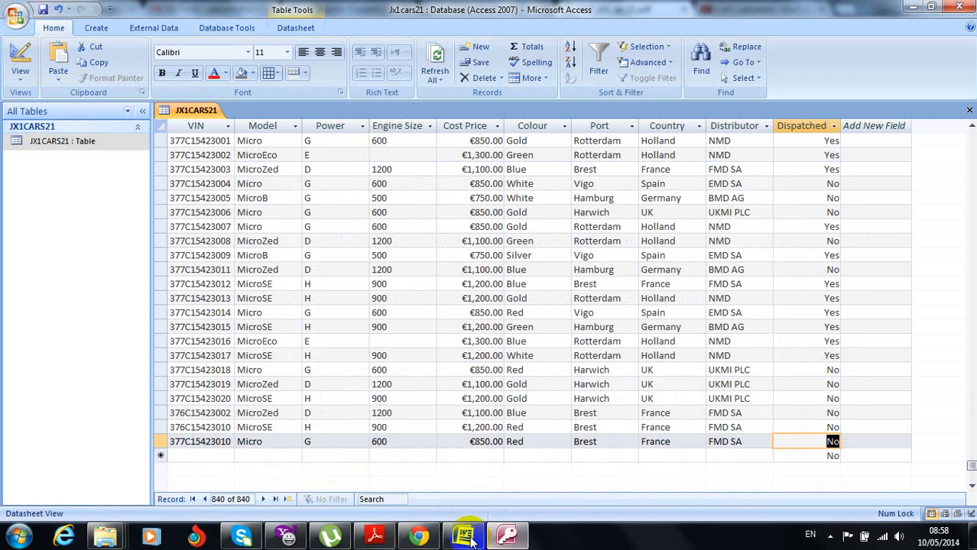
Consult question 47 and start a Simple Query Wizard query containing all fields of table JX1CARS21
left_click(418, 538)
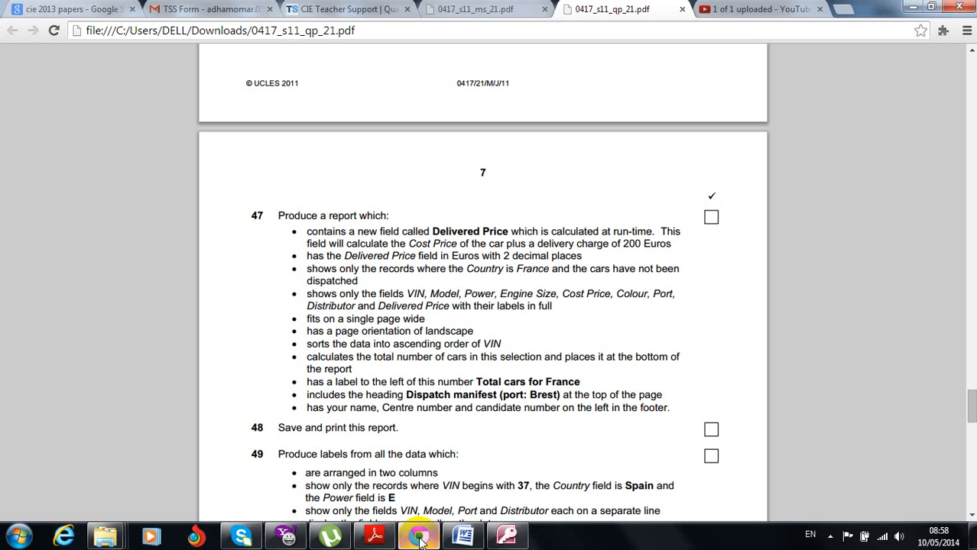
left_click(507, 536)
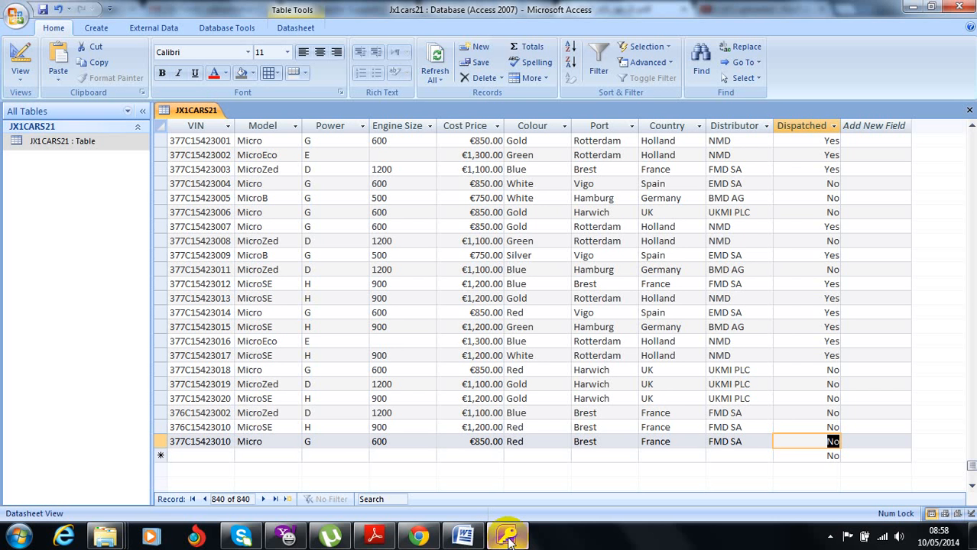
left_click(93, 29)
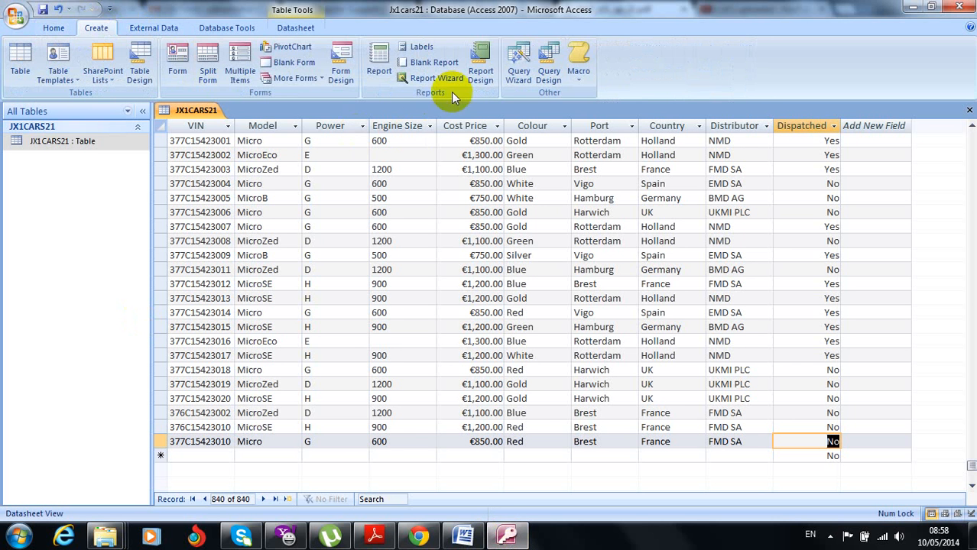
left_click(519, 67)
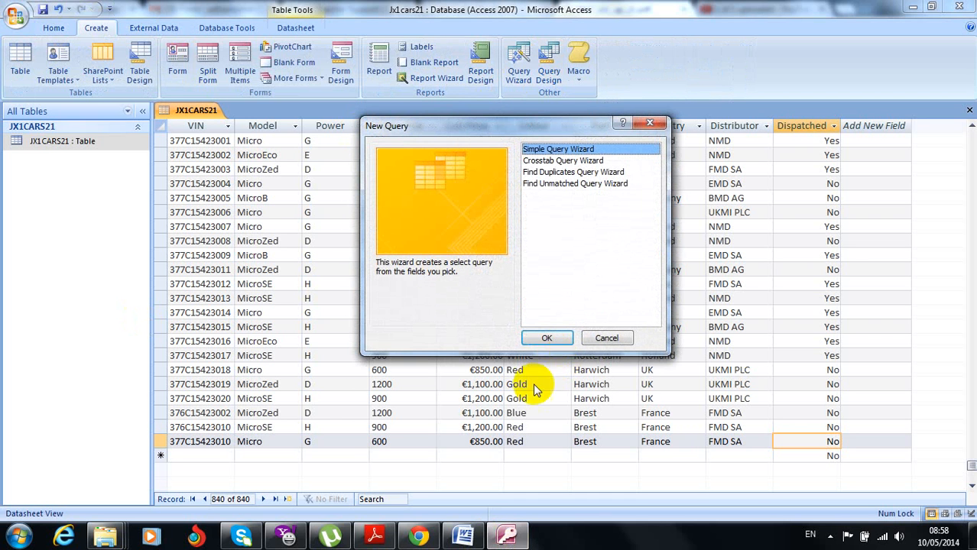
left_click(541, 338)
left_click(465, 245)
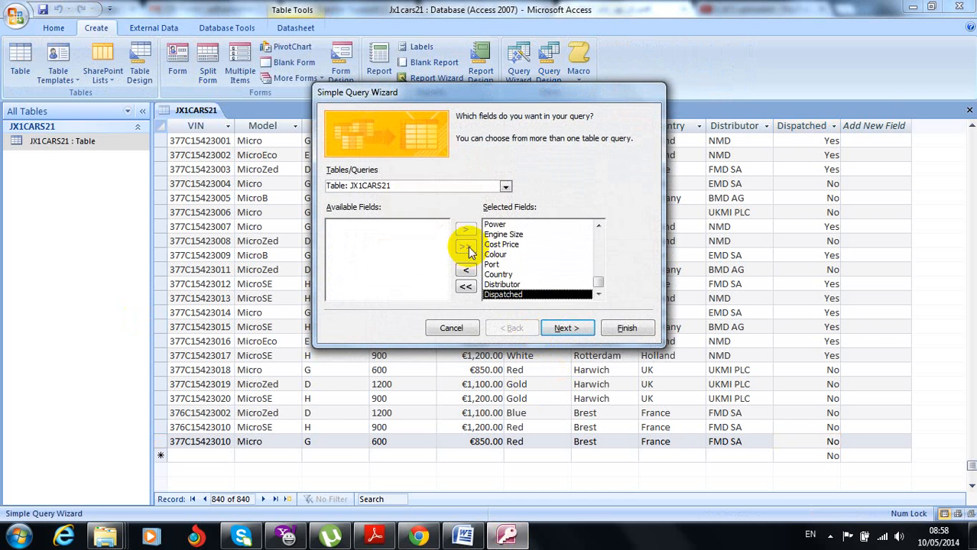
Finish the wizard as a detail query titled "Dispatch manifest (port: Brest)", copying the title from the heading requirement in question 47
left_click(567, 329)
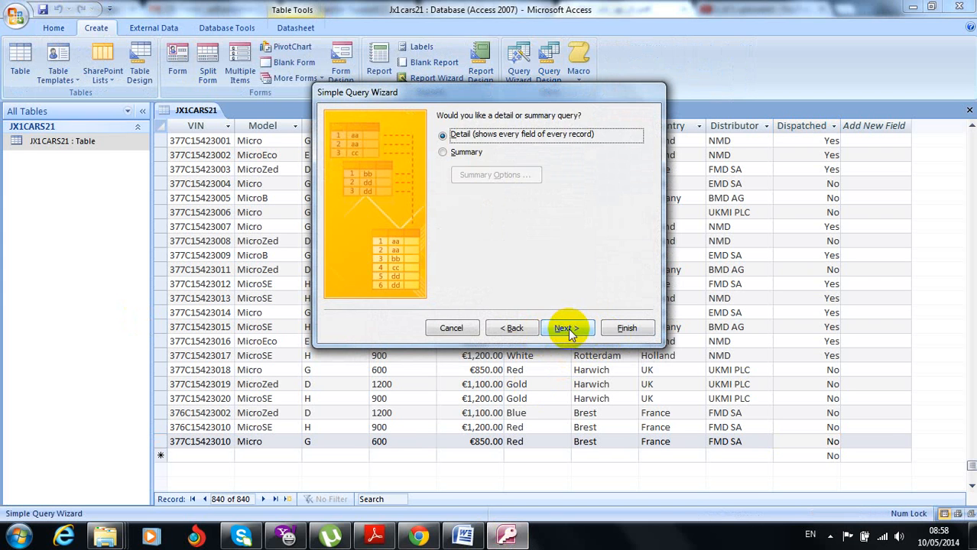
left_click(568, 328)
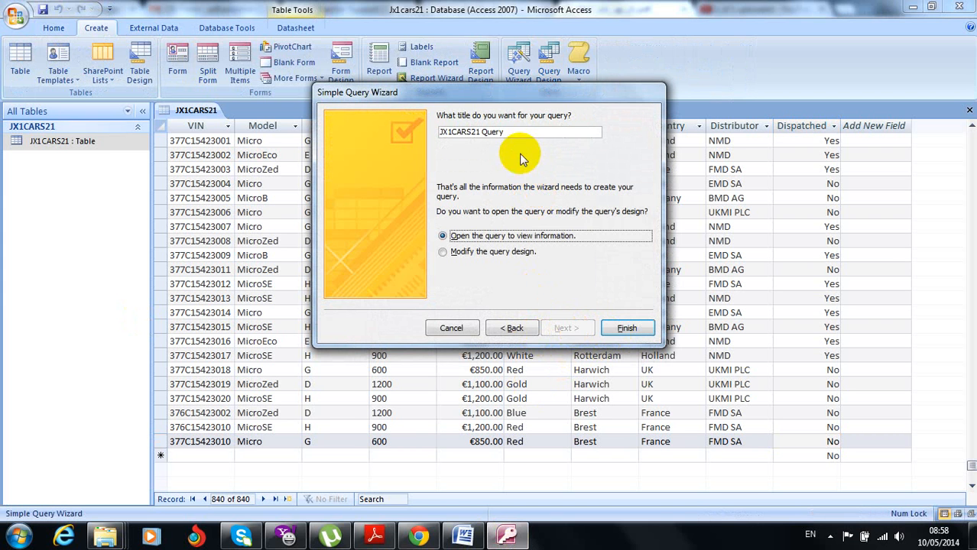
left_click_drag(506, 133, 405, 132)
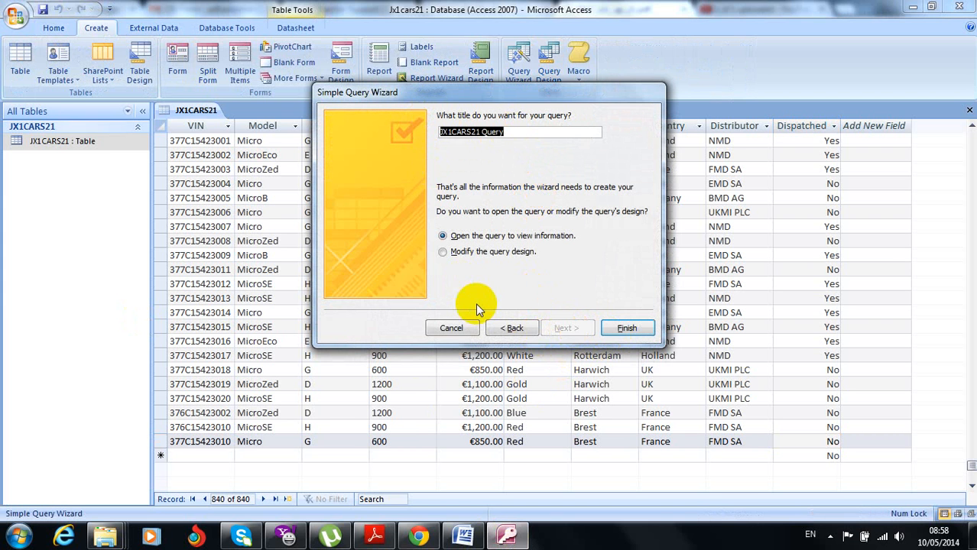
left_click(418, 536)
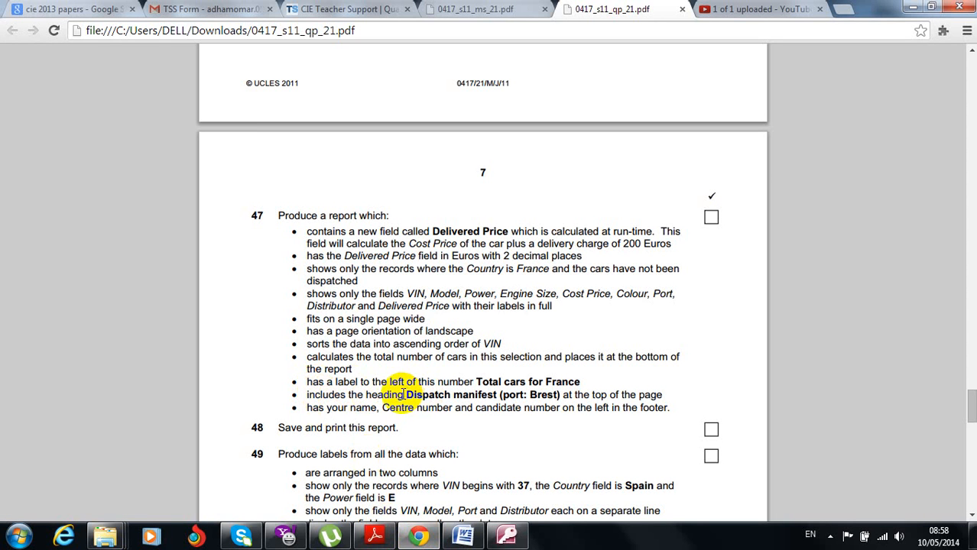
left_click_drag(405, 395, 562, 398)
key("ctrl+c")
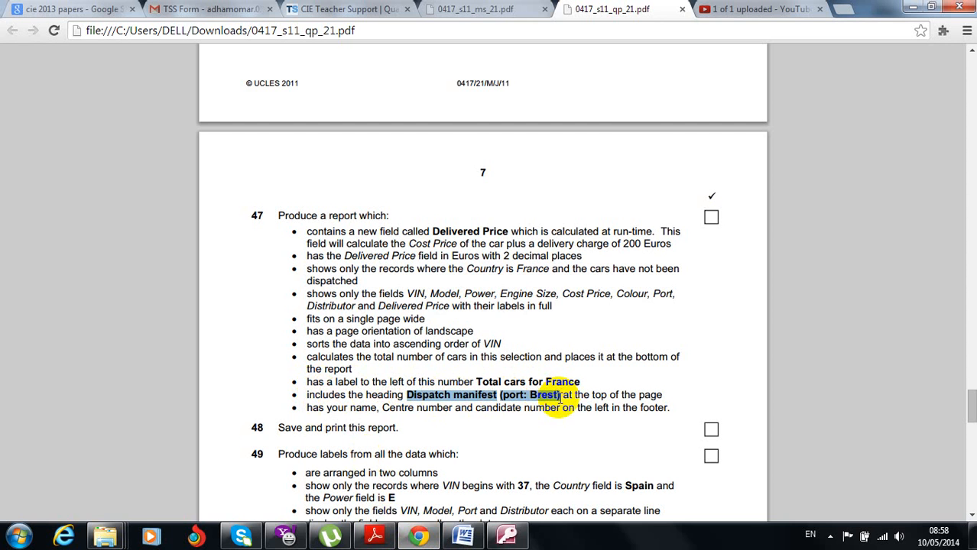
left_click(506, 537)
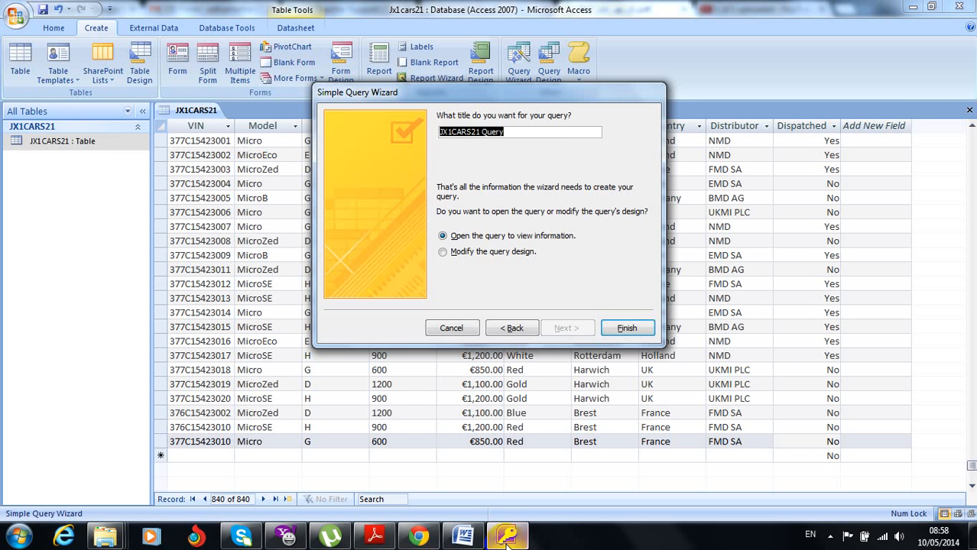
key("ctrl+v")
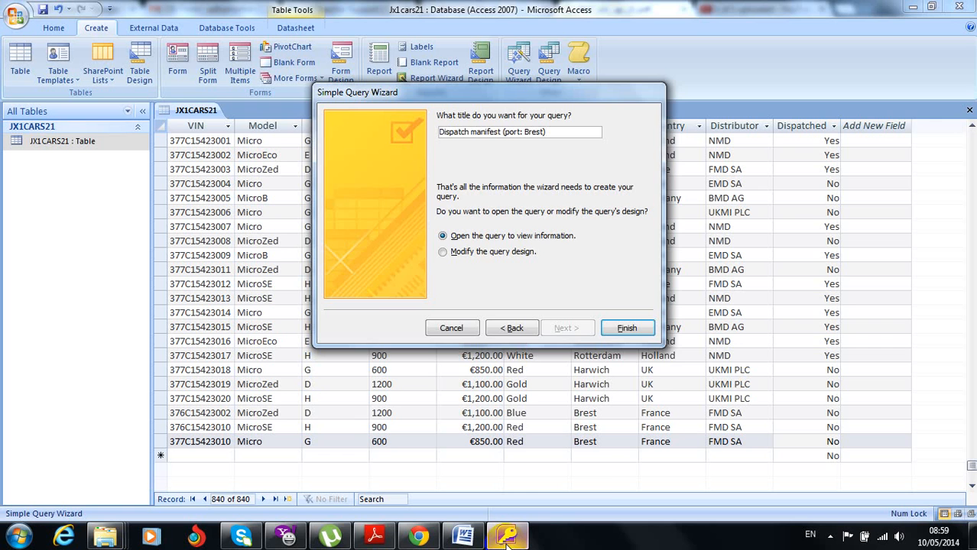
key("Return")
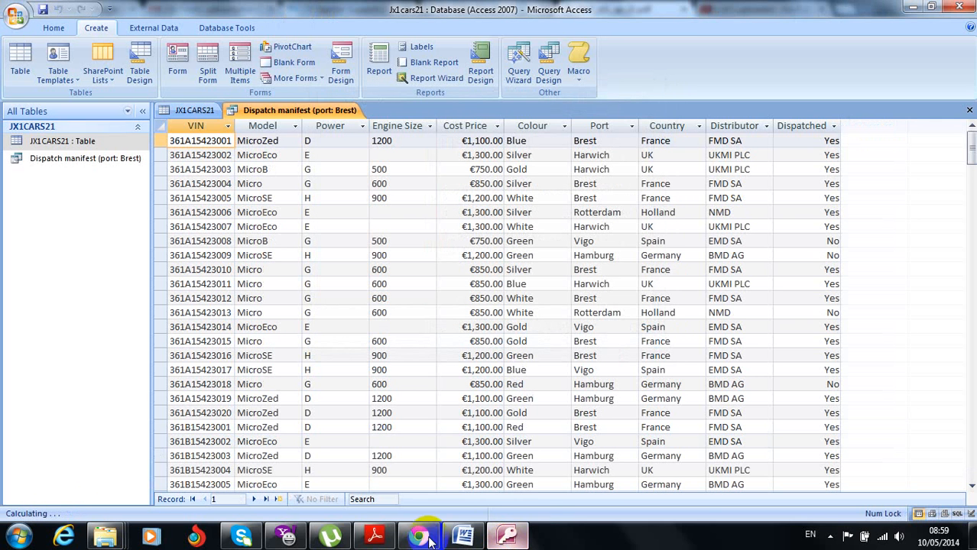
Switch the Dispatch manifest (port: Brest) query to Design View
left_click(84, 158)
left_click(54, 28)
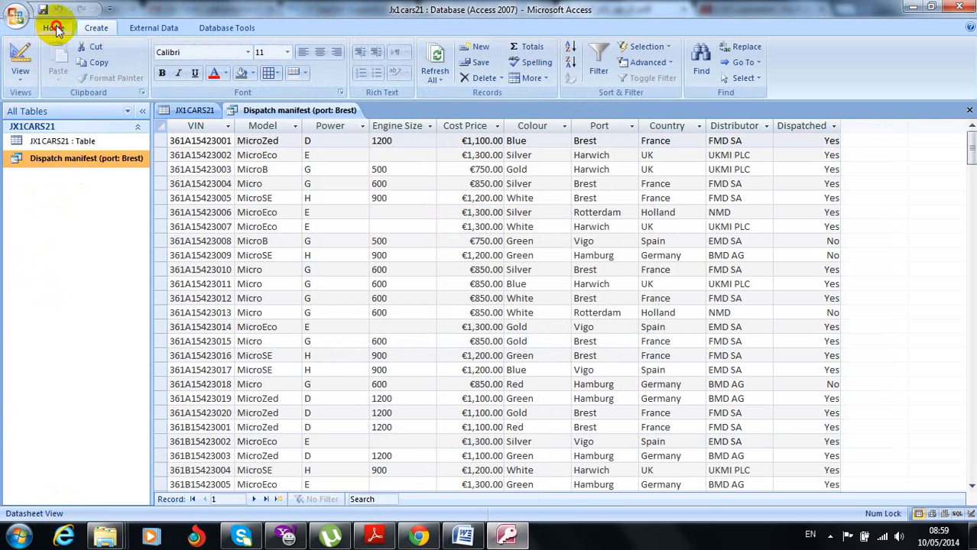
left_click(20, 77)
left_click(53, 230)
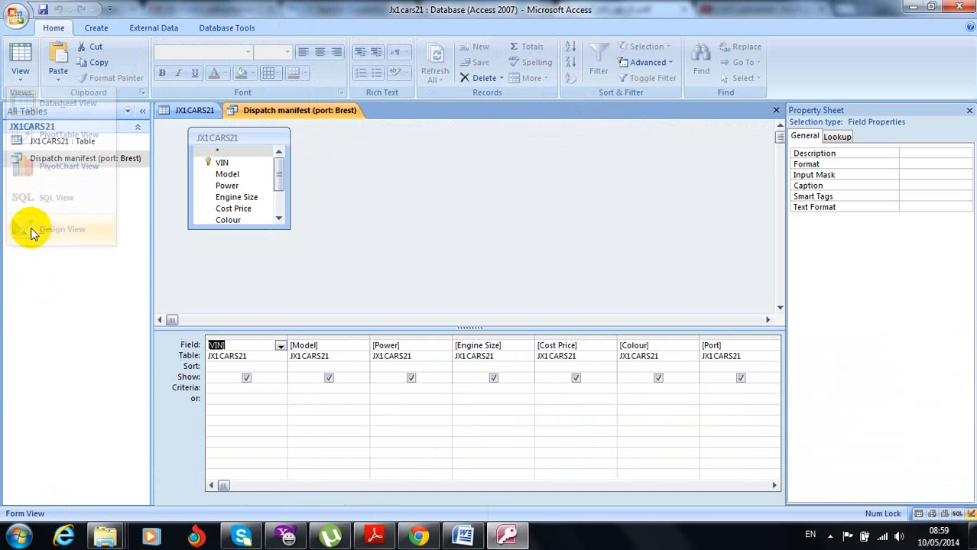
Copy the field name Delivered Price from question 47 and enter "Delivered Price:" in the empty query column after Dispatched
left_click(418, 537)
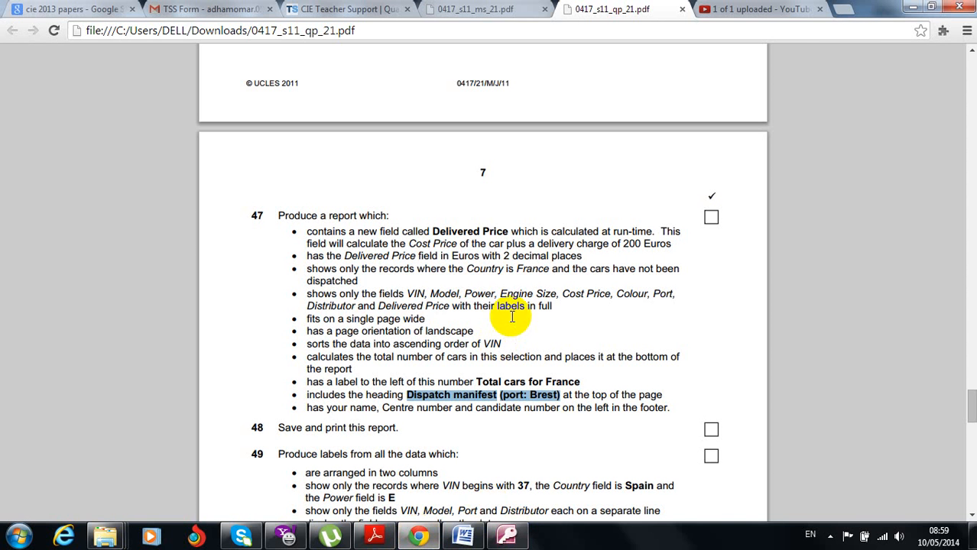
left_click_drag(433, 231, 508, 245)
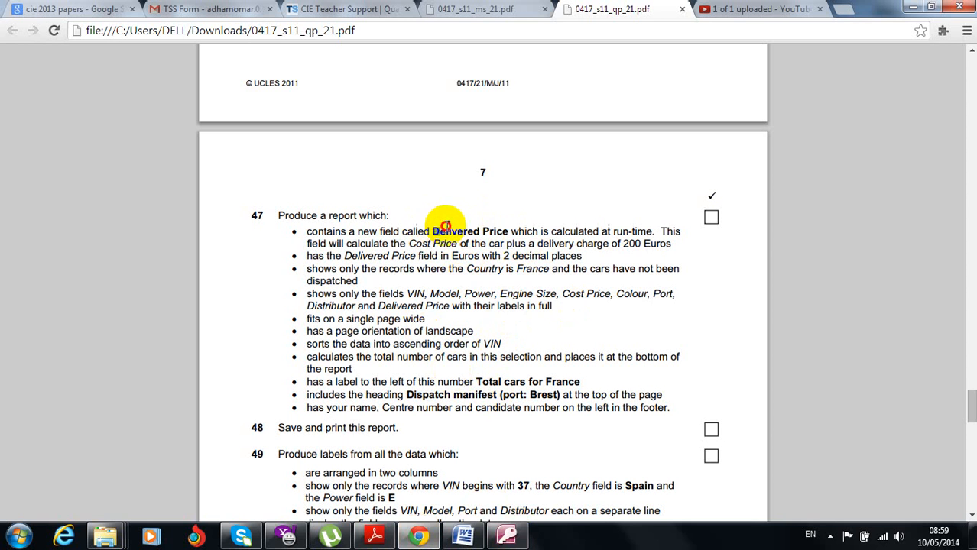
left_click_drag(432, 229, 509, 230)
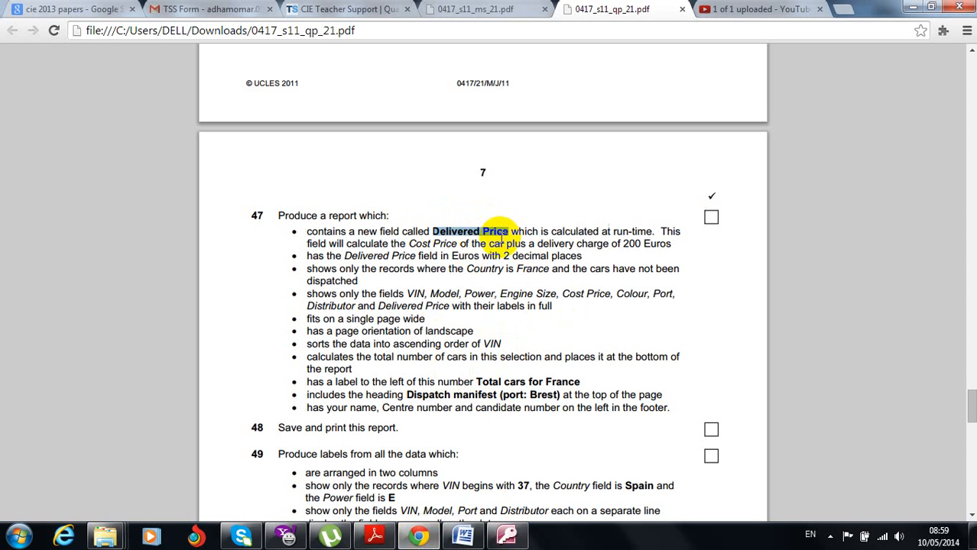
left_click(505, 535)
left_click(774, 485)
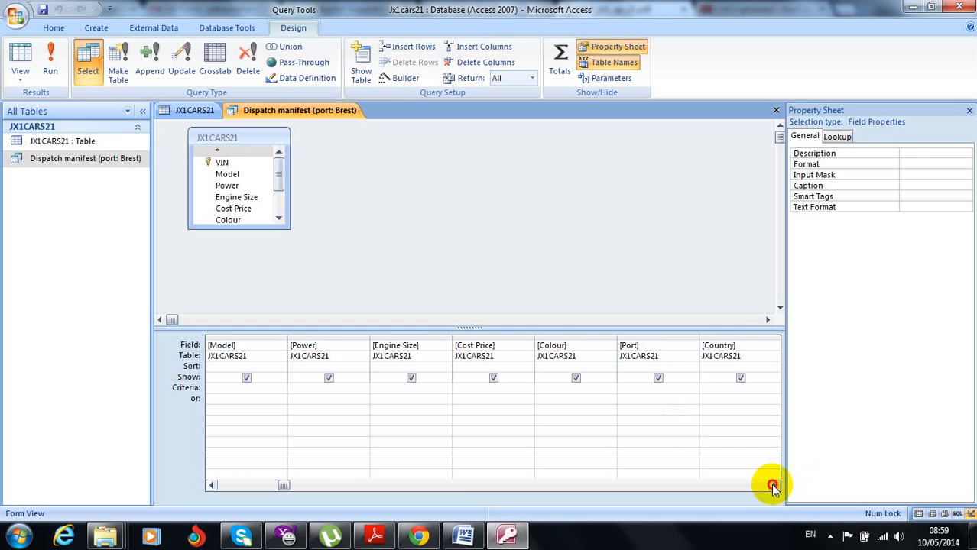
left_click(773, 485)
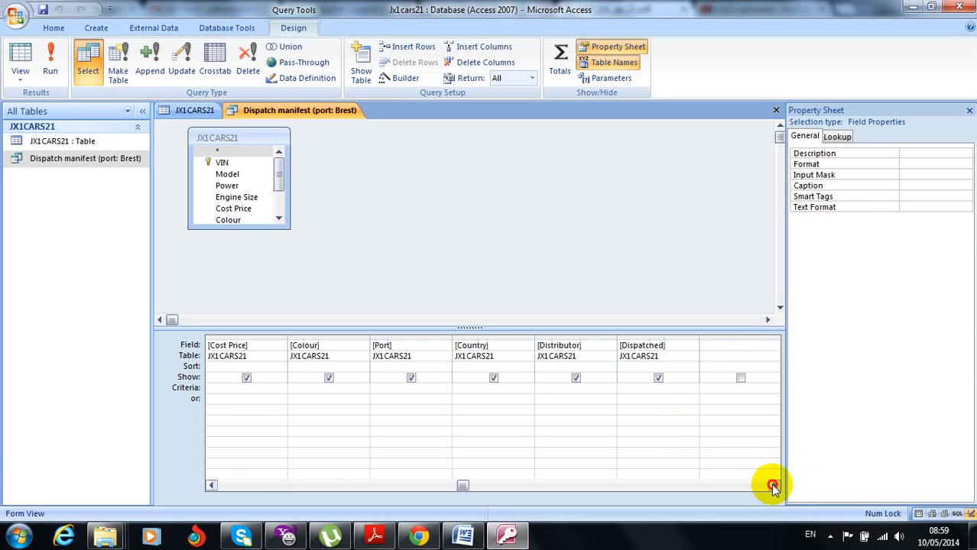
left_click(718, 344)
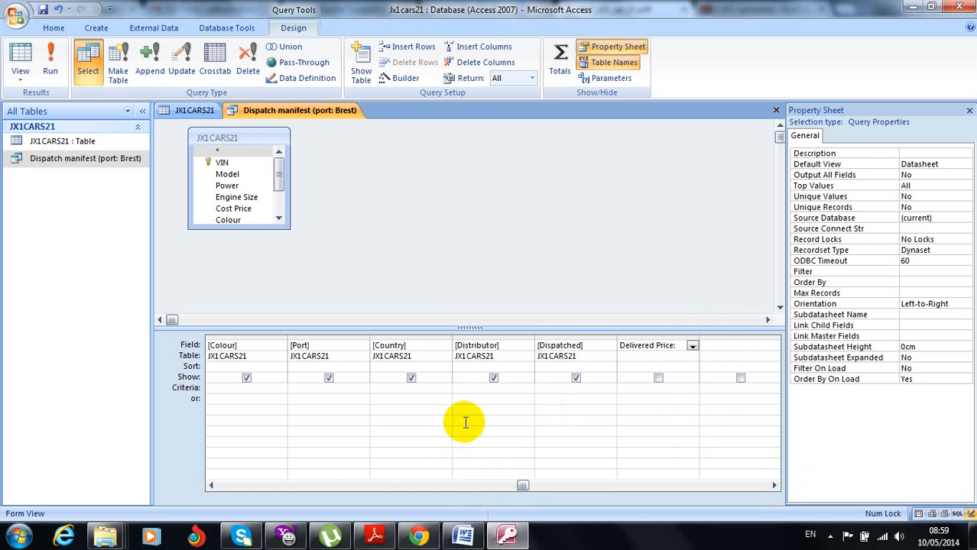
Recheck the calculation in question 47 and add Cost Price+200 as the expression of the Delivered Price field
left_click(440, 541)
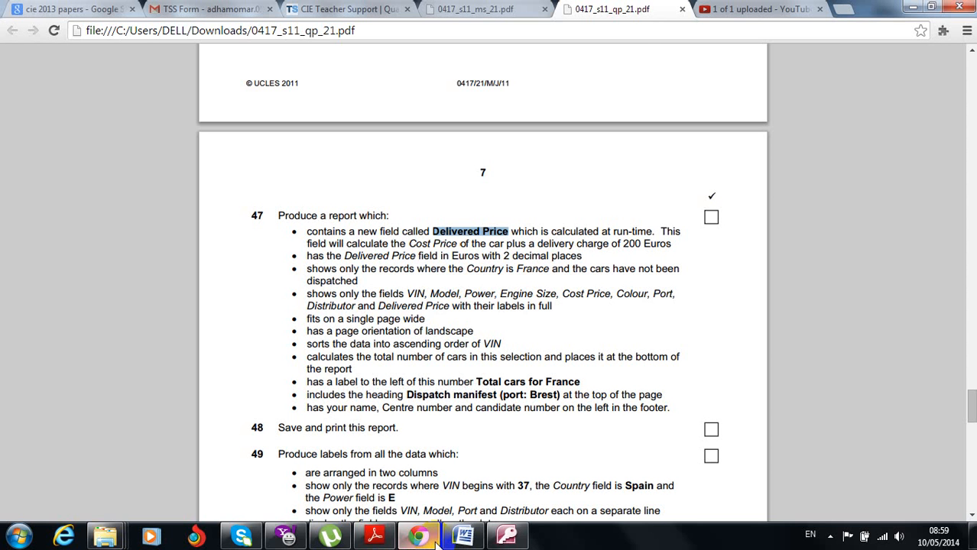
left_click(436, 540)
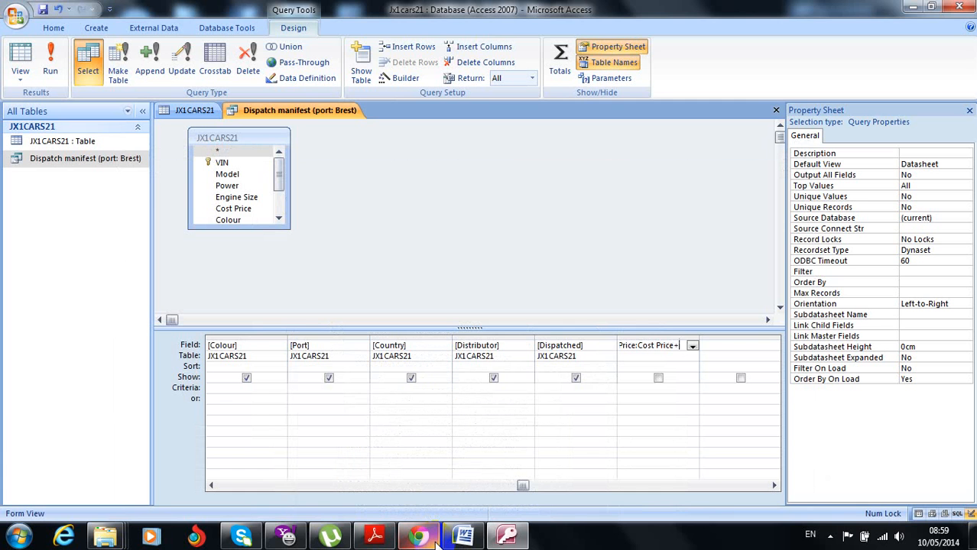
key("Return")
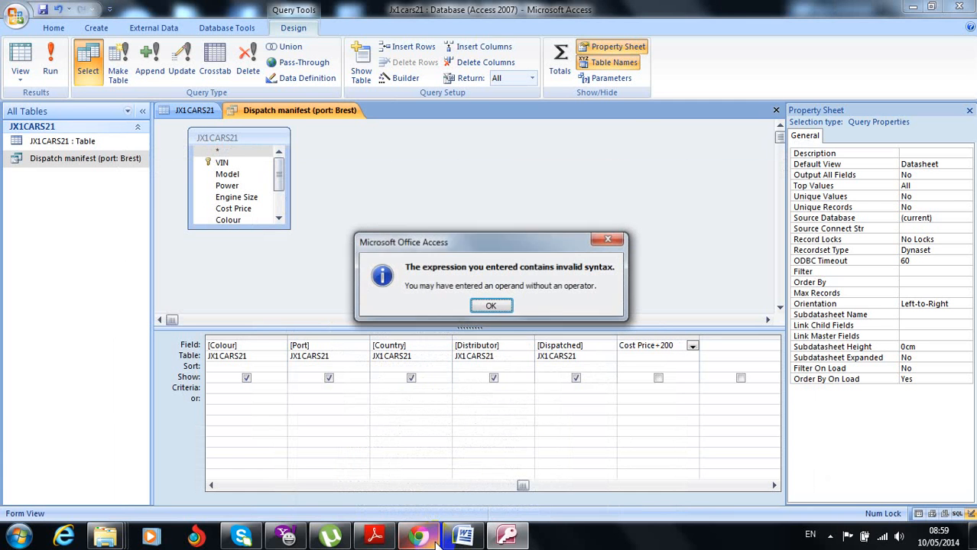
left_click(493, 306)
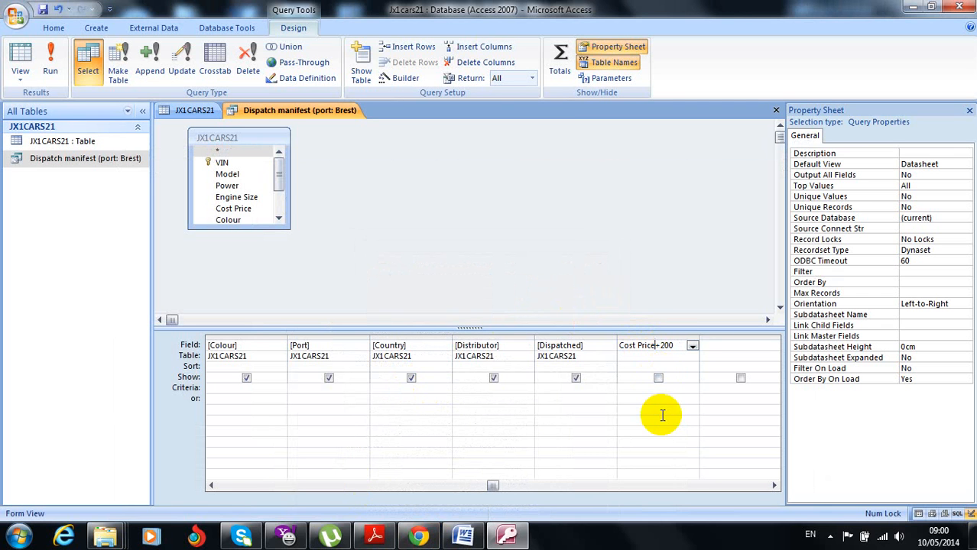
Enclose Cost Price in square brackets so the calculated field reads Delivered Price: [Cost Price]+200
left_click(619, 344)
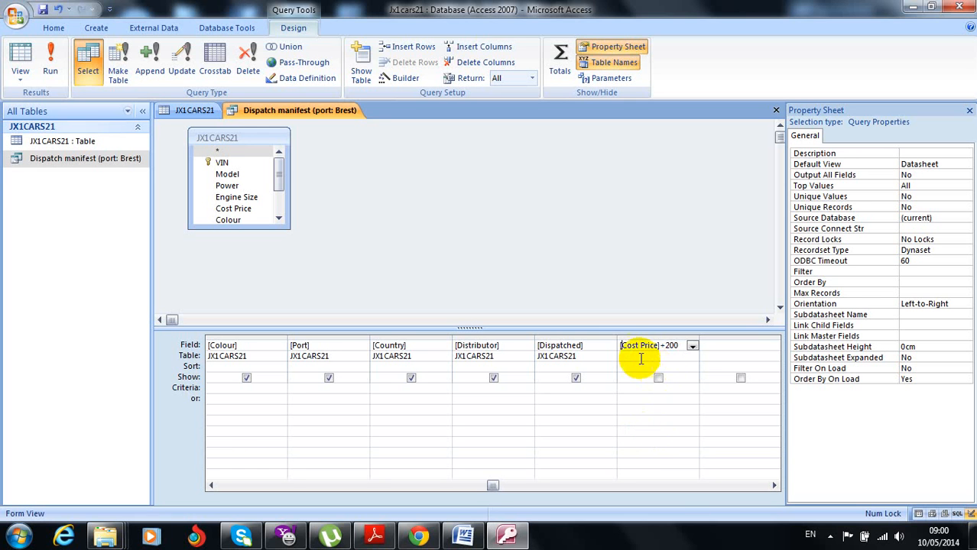
type("Delivered Price:[Co")
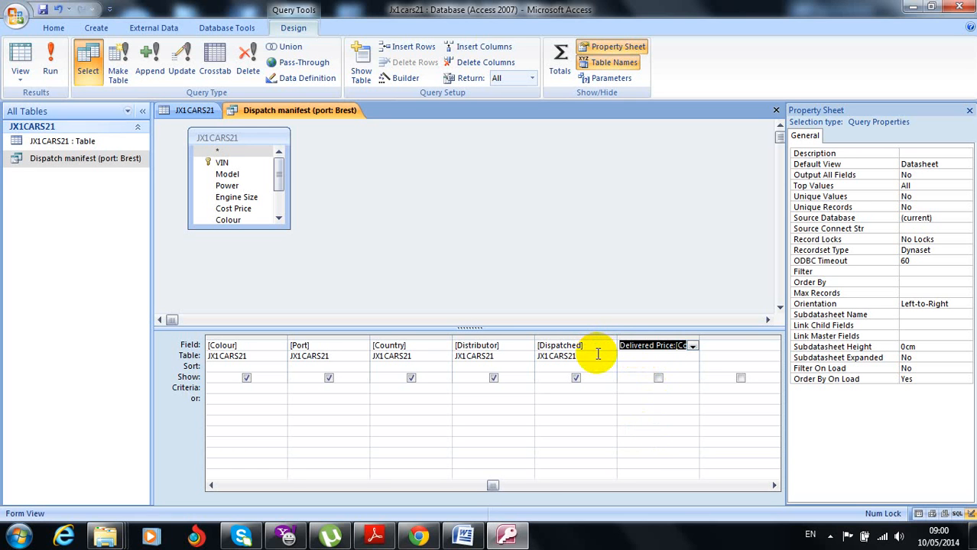
key("Tab")
left_click_drag(597, 348, 618, 346)
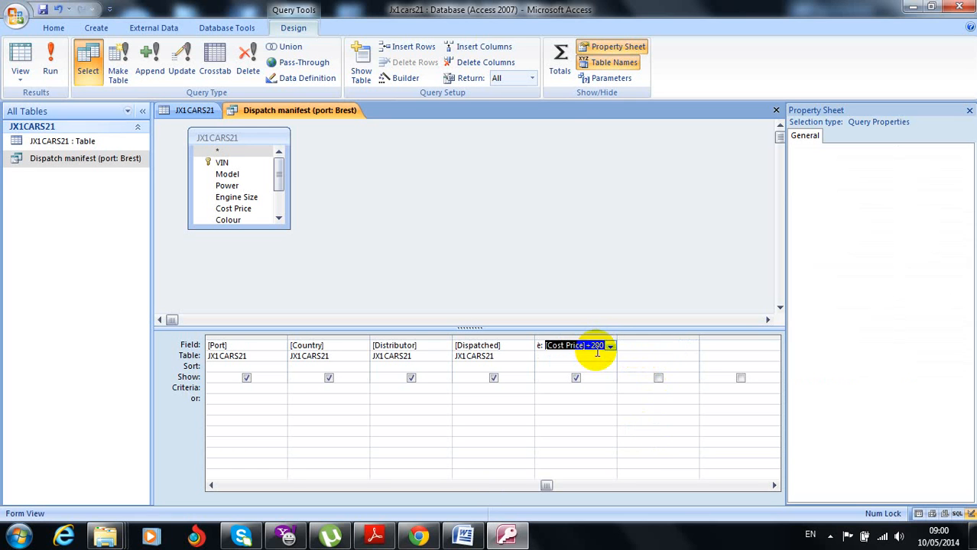
Check the currency requirement in question 47 and set the Delivered Price field's format to Euro
left_click(419, 535)
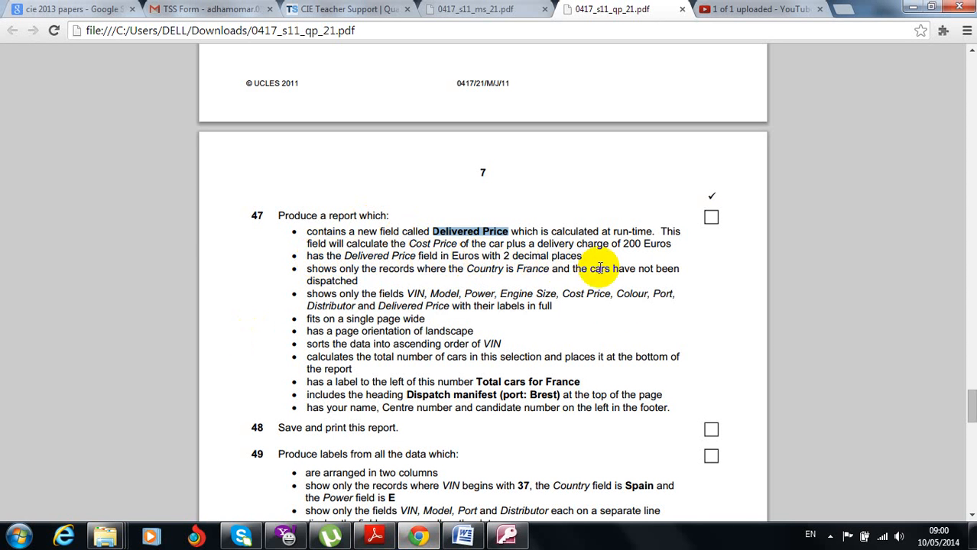
left_click(506, 537)
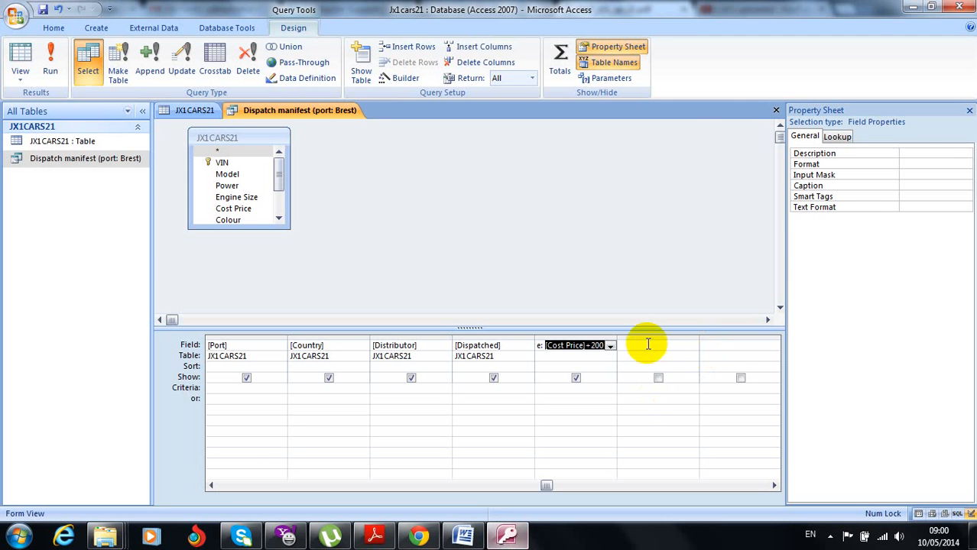
left_click(946, 164)
left_click(965, 166)
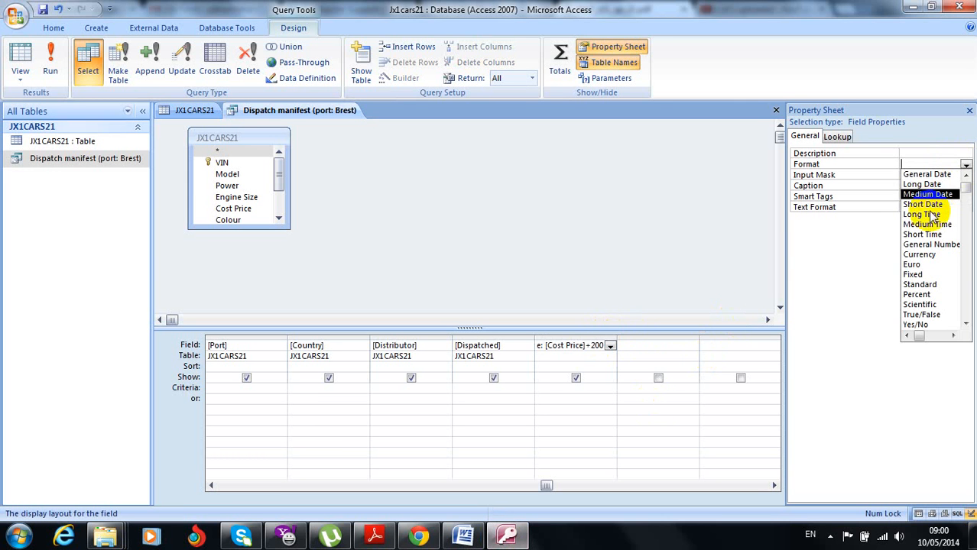
left_click(915, 266)
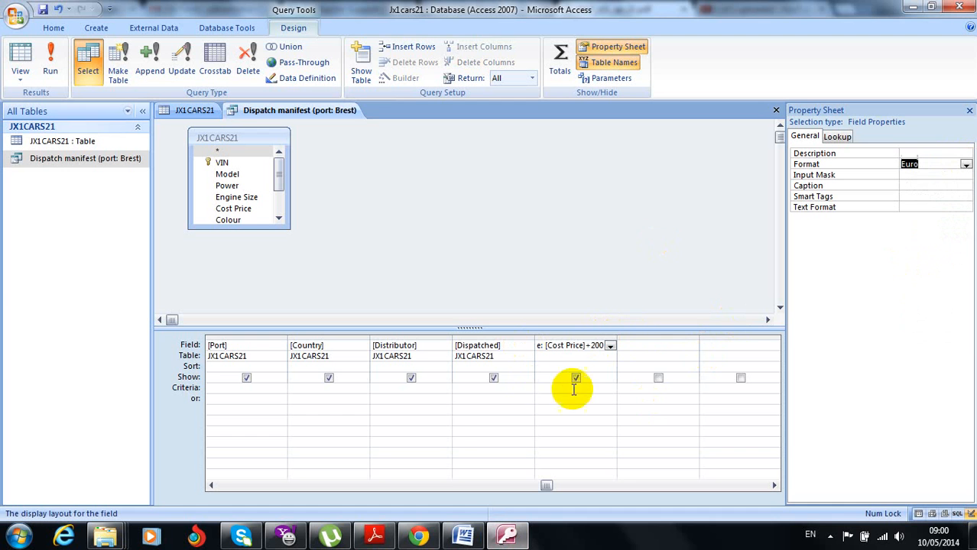
Following question 47, set the criteria to "France" for Country and No for Dispatched, and display the query in Datasheet View
left_click(418, 537)
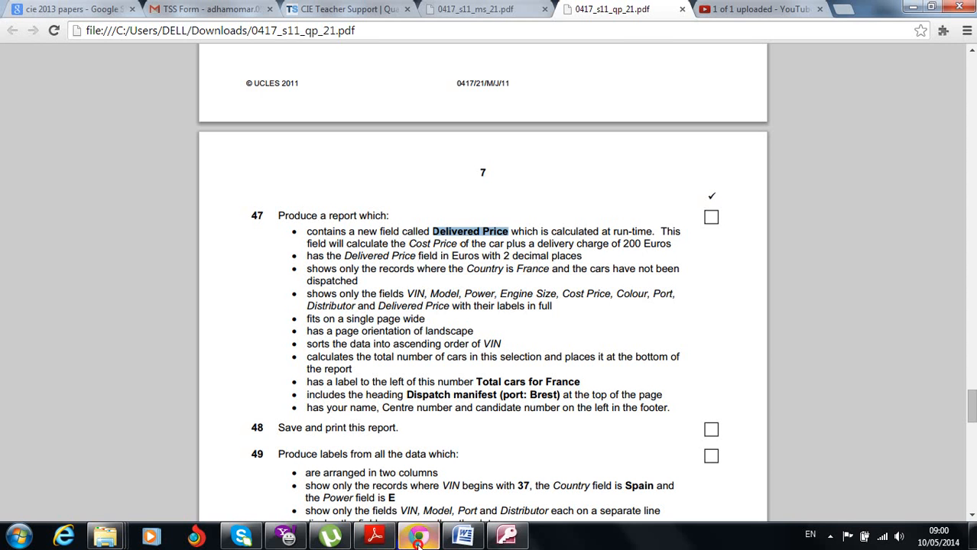
left_click(418, 537)
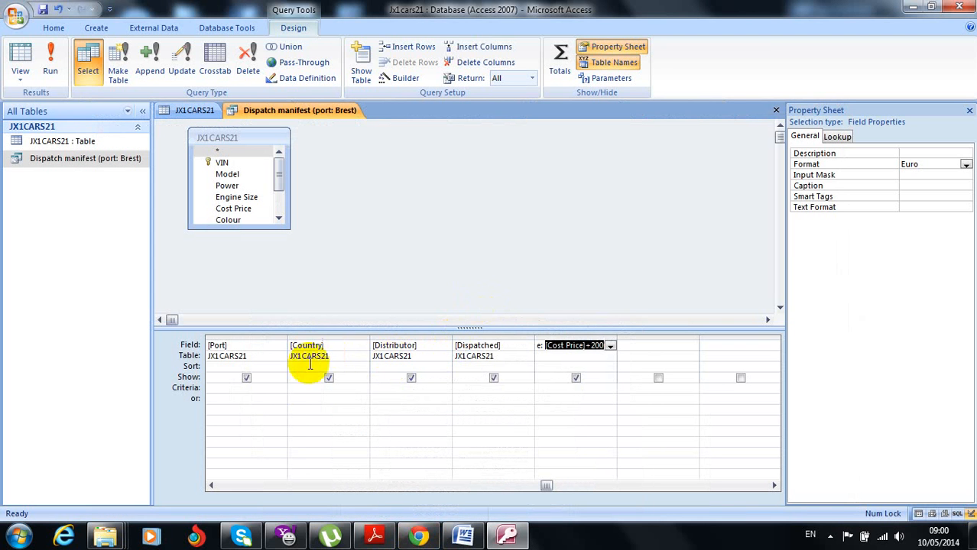
left_click(308, 393)
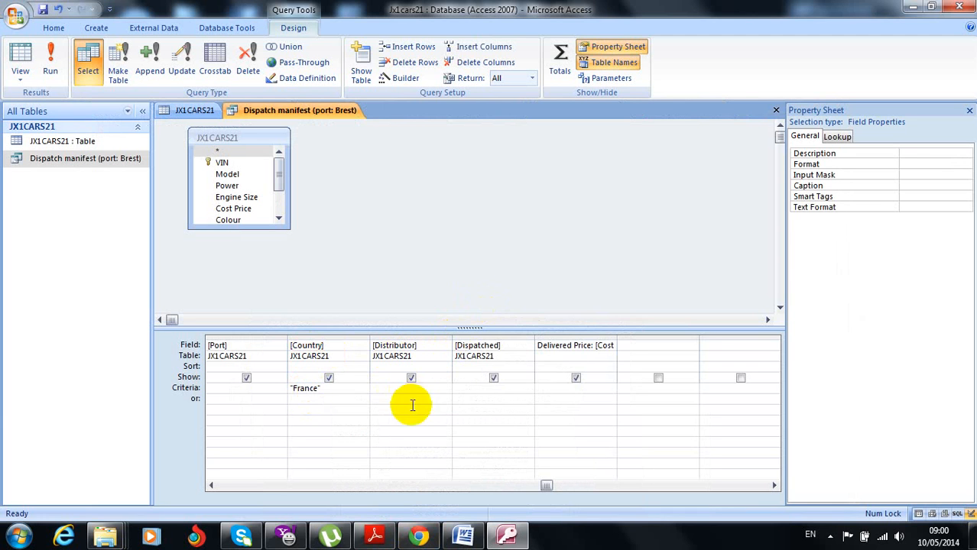
left_click(462, 388)
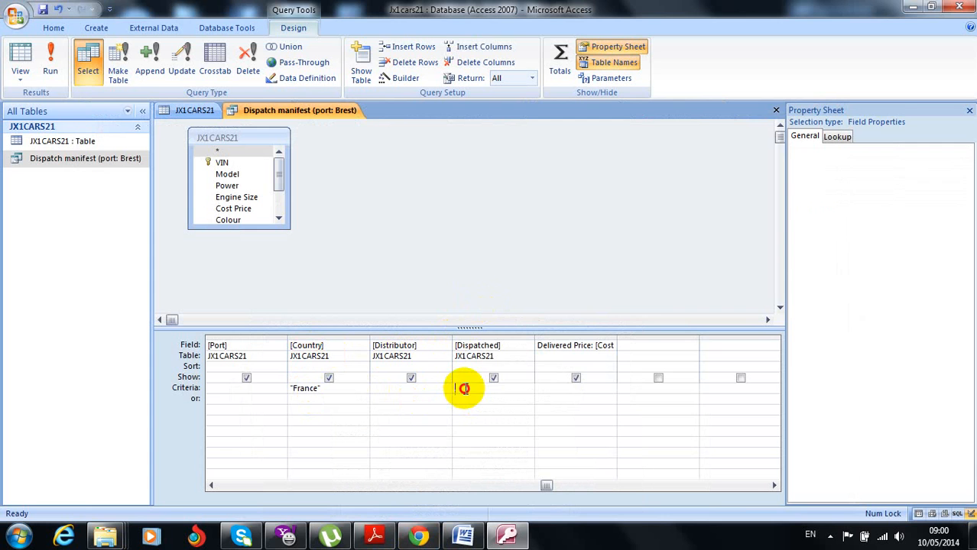
left_click(419, 538)
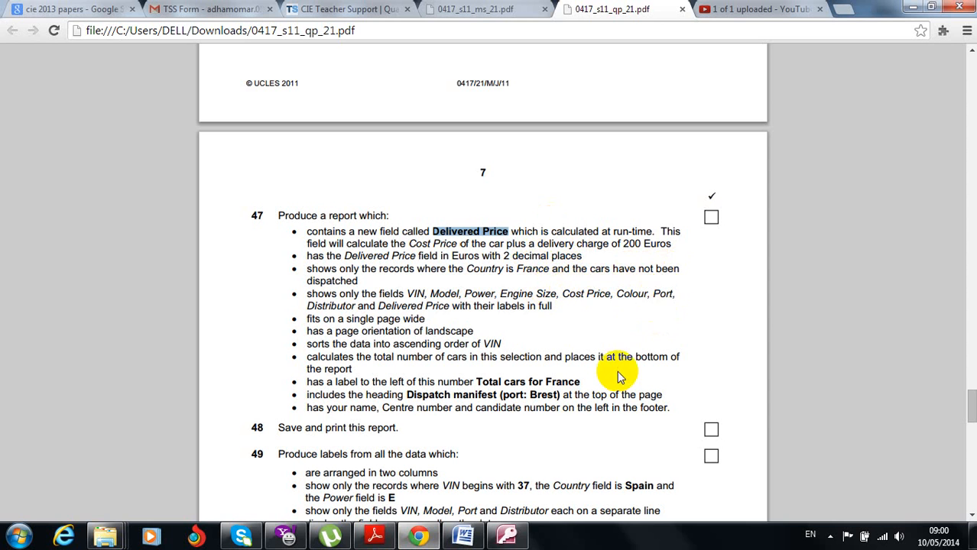
left_click(507, 535)
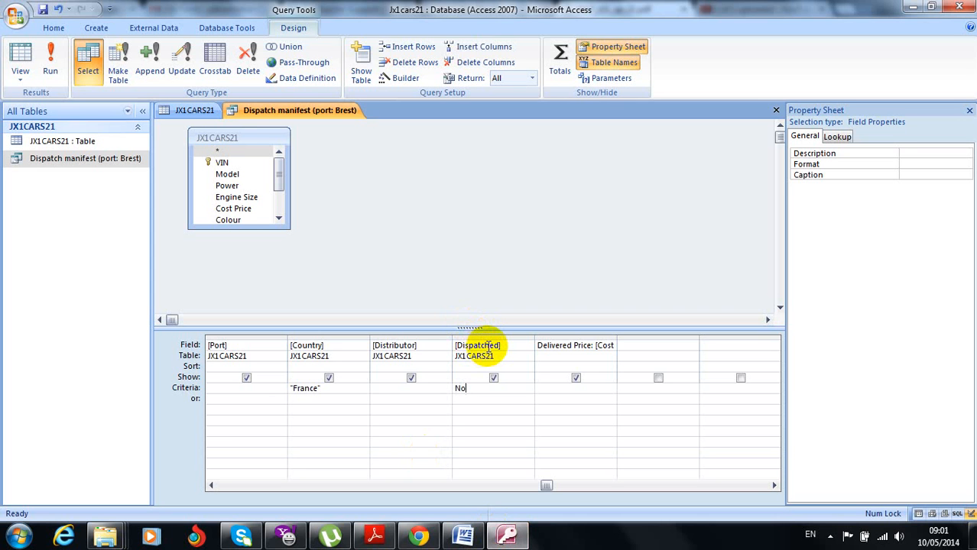
key("Tab")
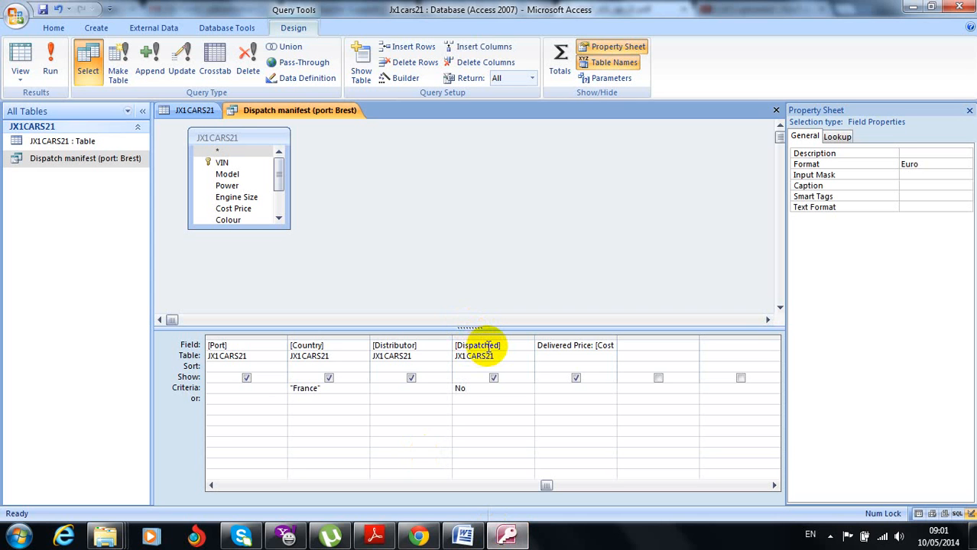
left_click(21, 59)
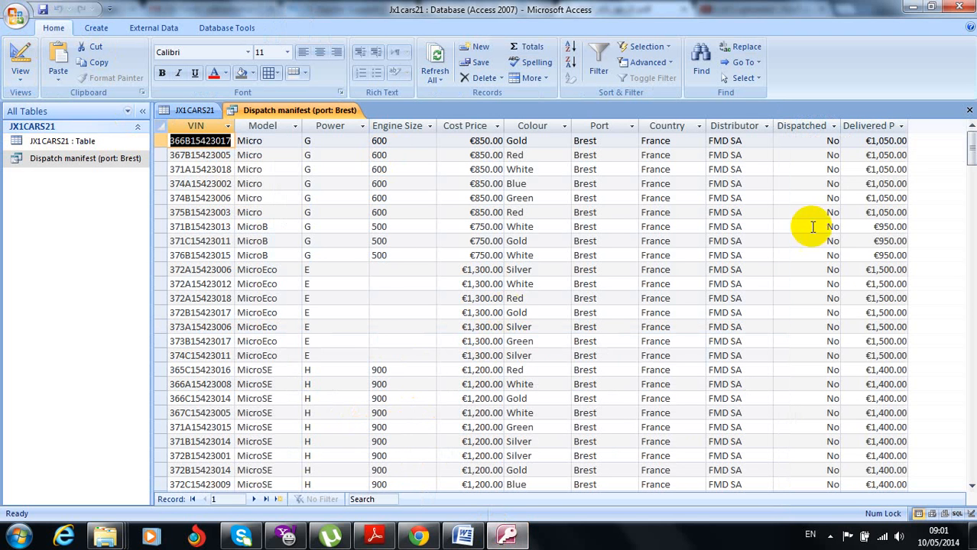
Review the query's records against question 47, and set the VIN field to sort in ascending order in the query design
left_click_drag(969, 149, 972, 277)
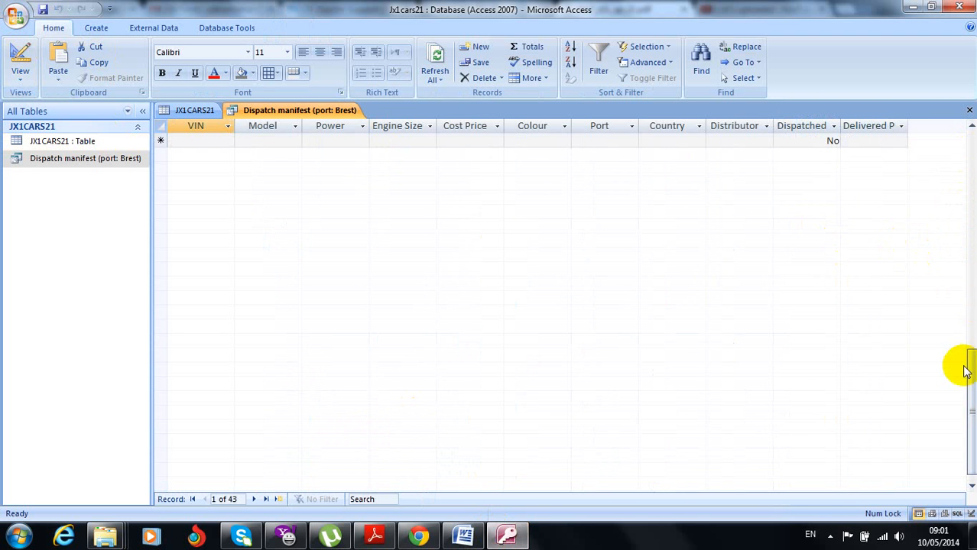
left_click_drag(970, 362, 967, 115)
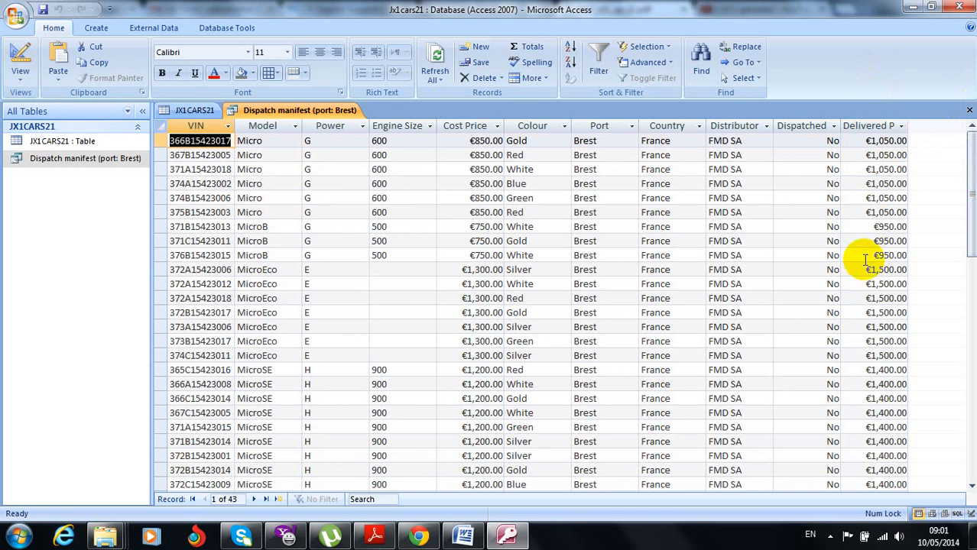
left_click(419, 537)
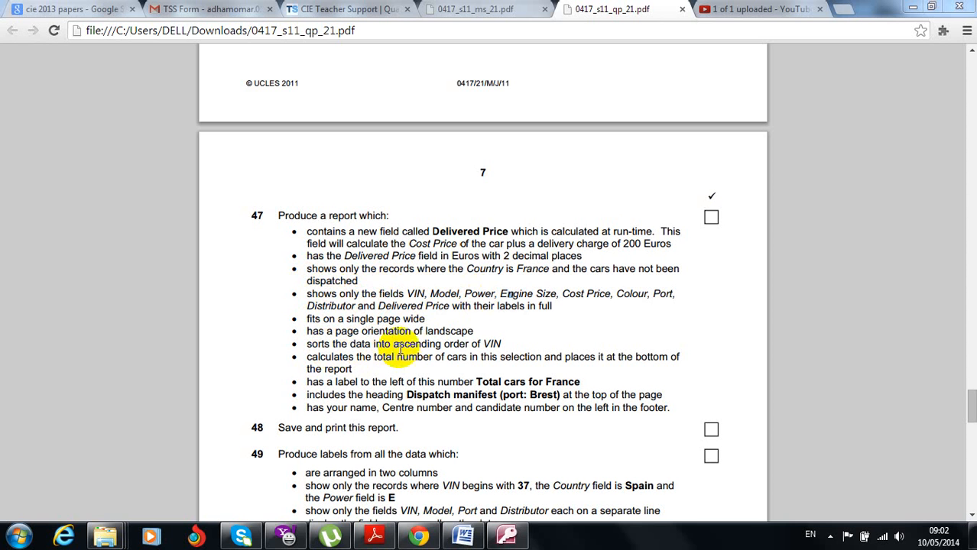
left_click(506, 535)
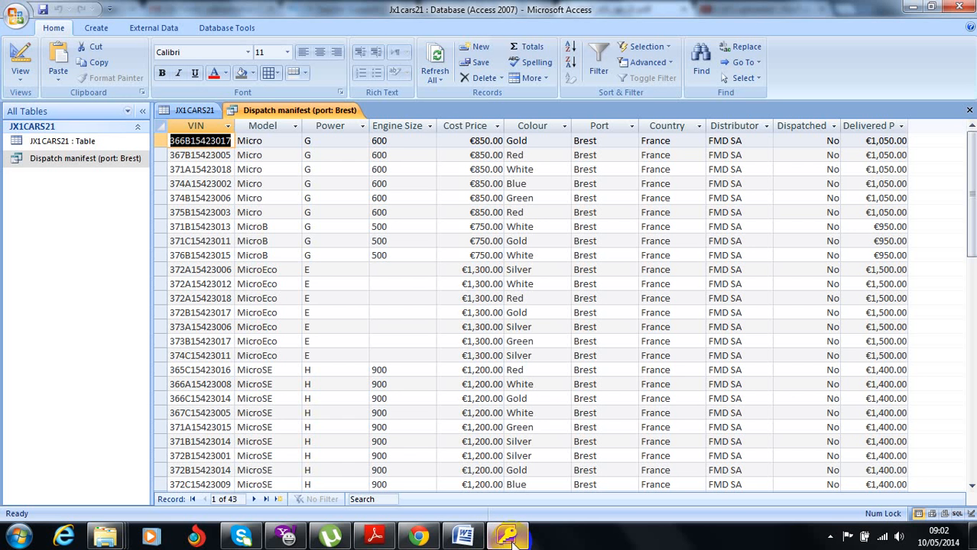
left_click(21, 59)
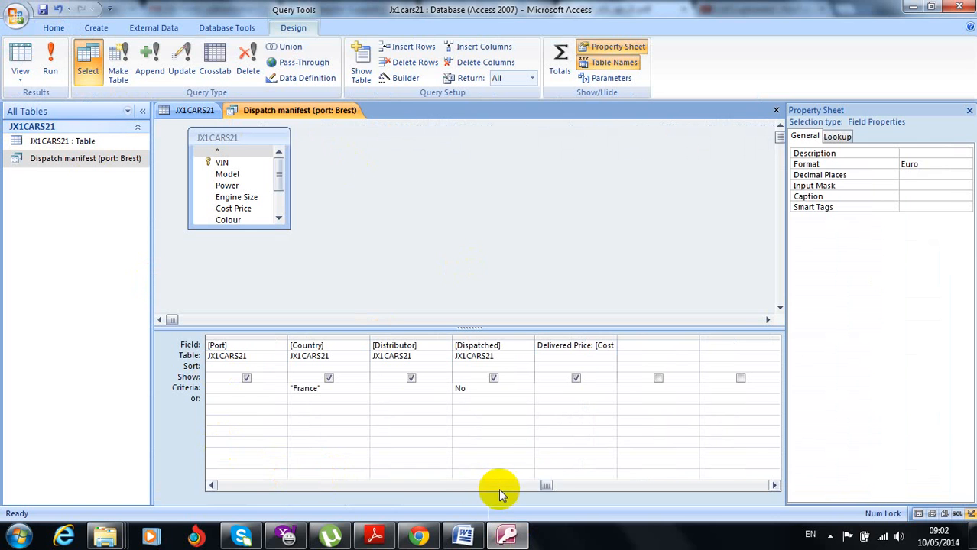
left_click_drag(546, 487, 225, 498)
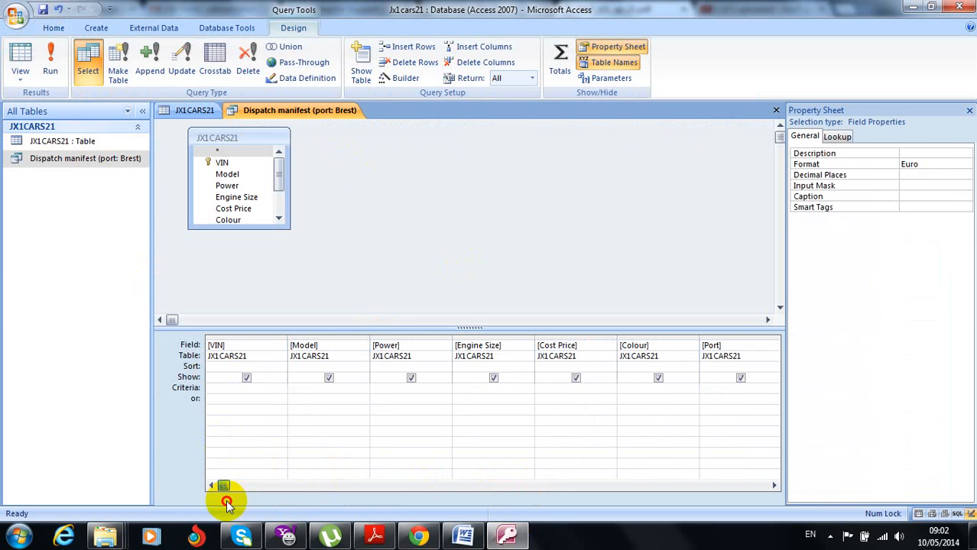
left_click(231, 376)
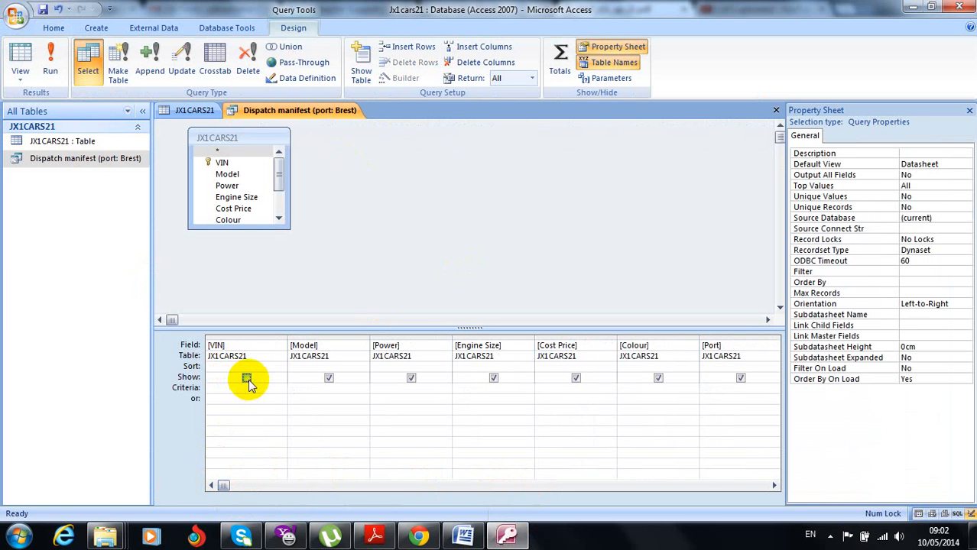
left_click(247, 379)
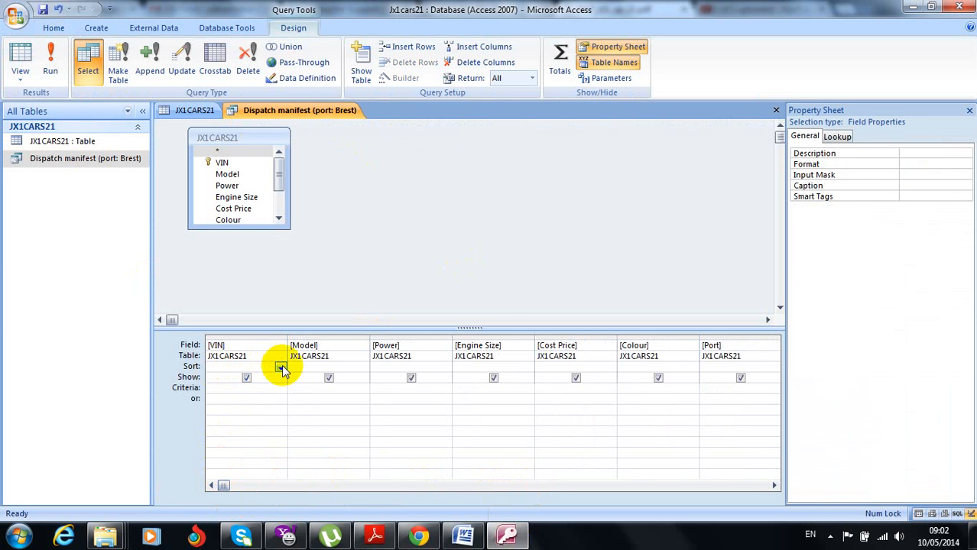
left_click(281, 368)
left_click(263, 378)
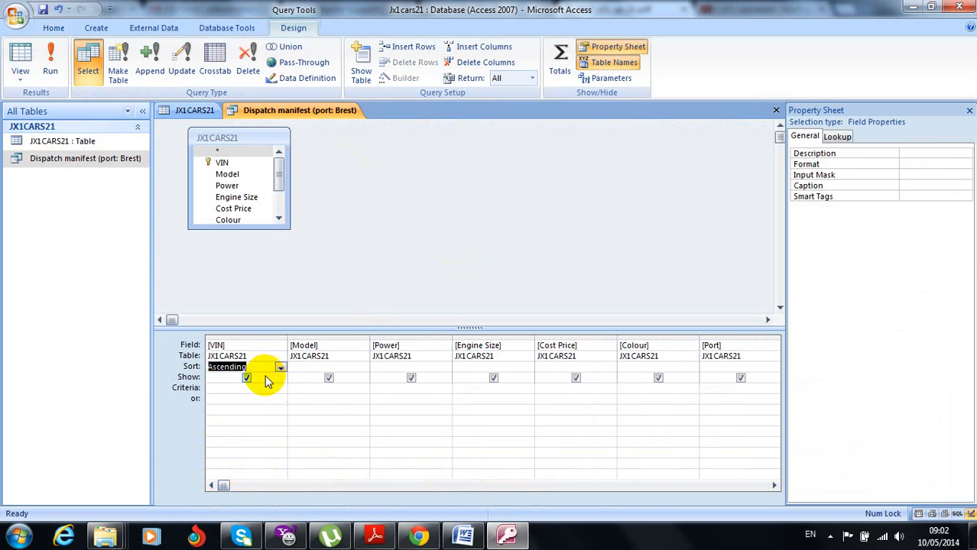
Recheck the sorting requirement in question 47 and display the sorted query in Datasheet View
left_click(418, 537)
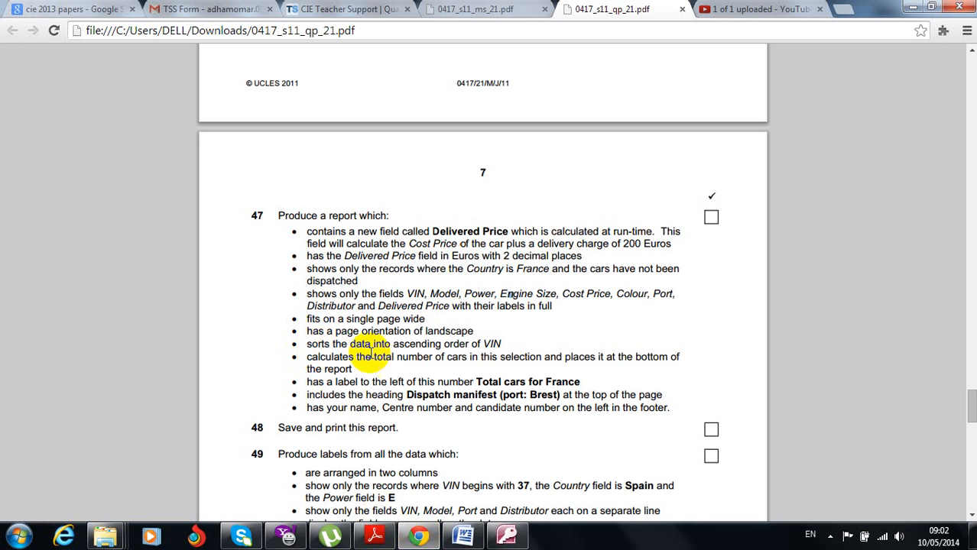
left_click(506, 537)
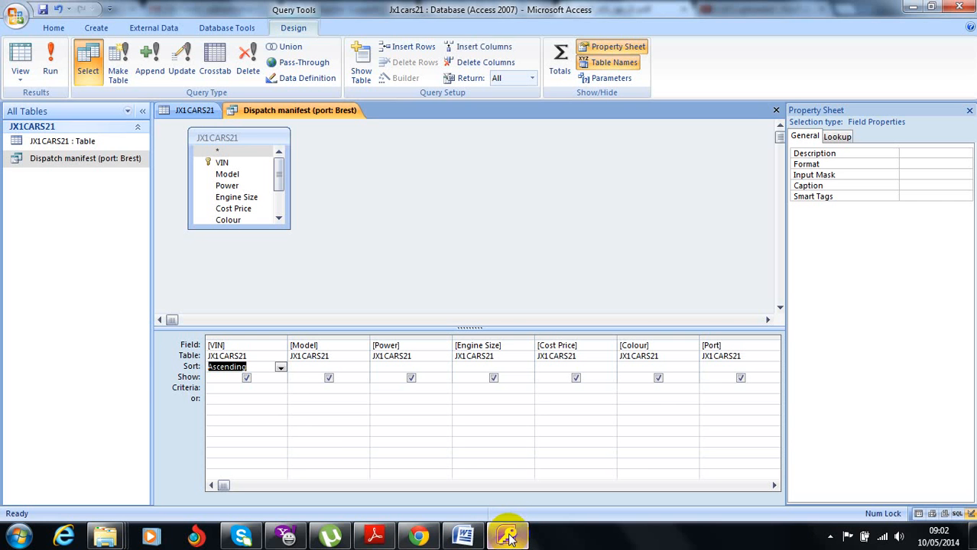
left_click(21, 59)
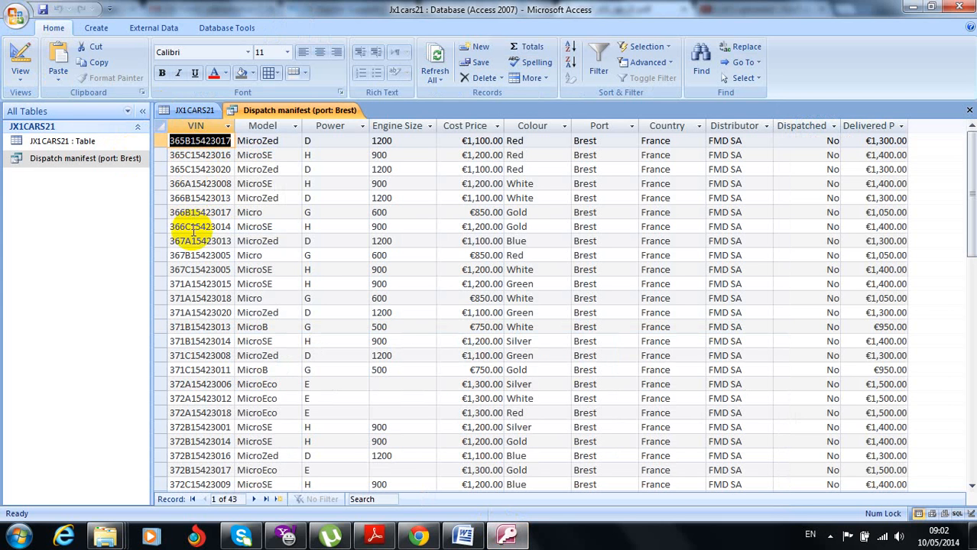
Start the Report Wizard on the Dispatch manifest (port: Brest) query, saving the query first
left_click(100, 31)
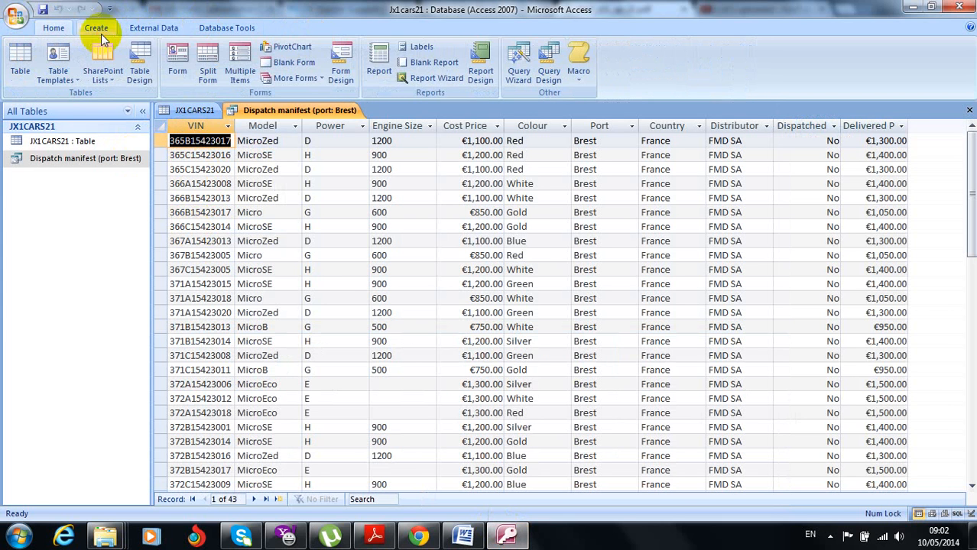
left_click(424, 80)
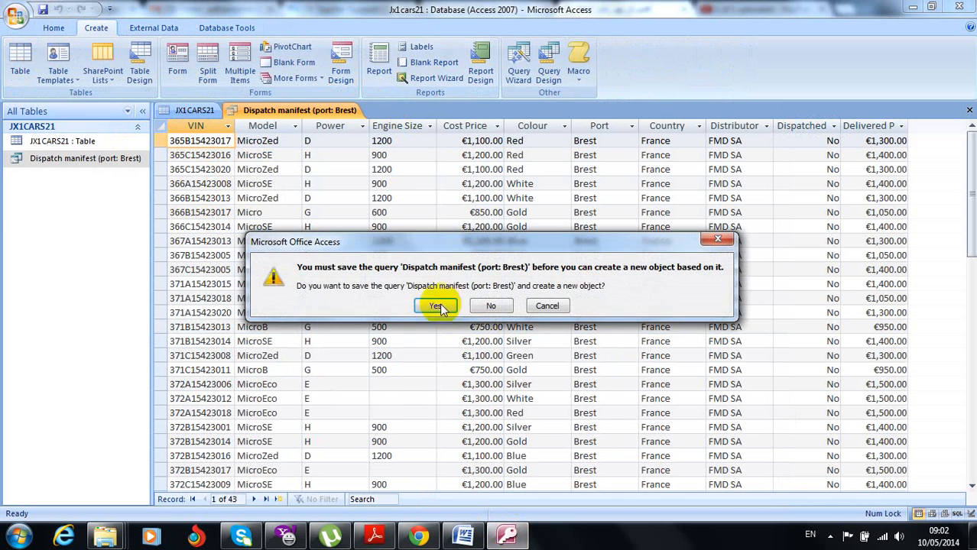
left_click(437, 306)
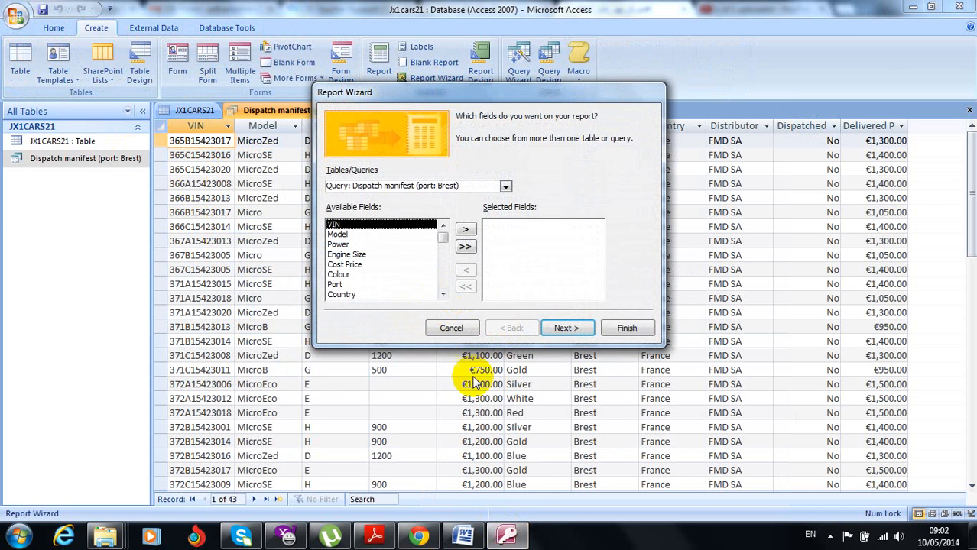
Check the field list in question 47 and add VIN, Model and Power to the report
left_click(426, 535)
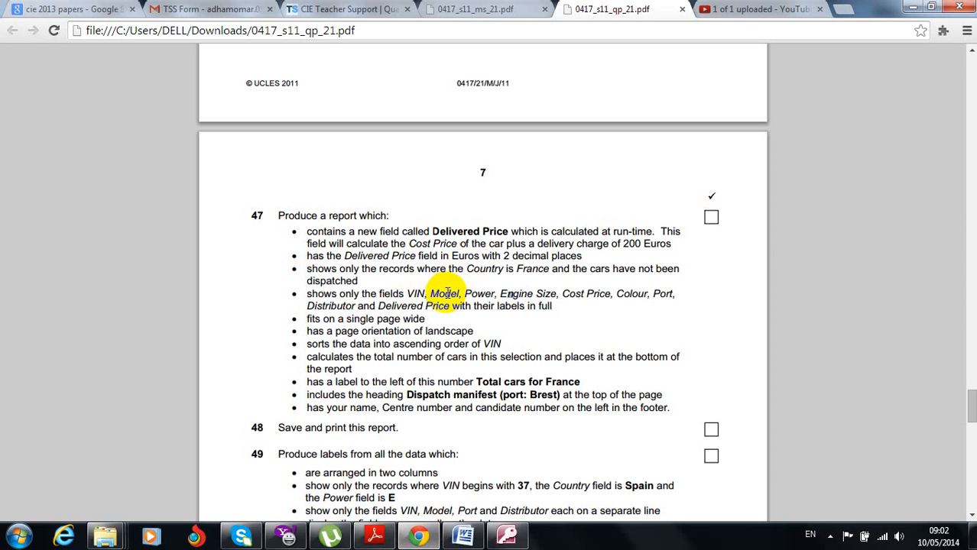
left_click(418, 537)
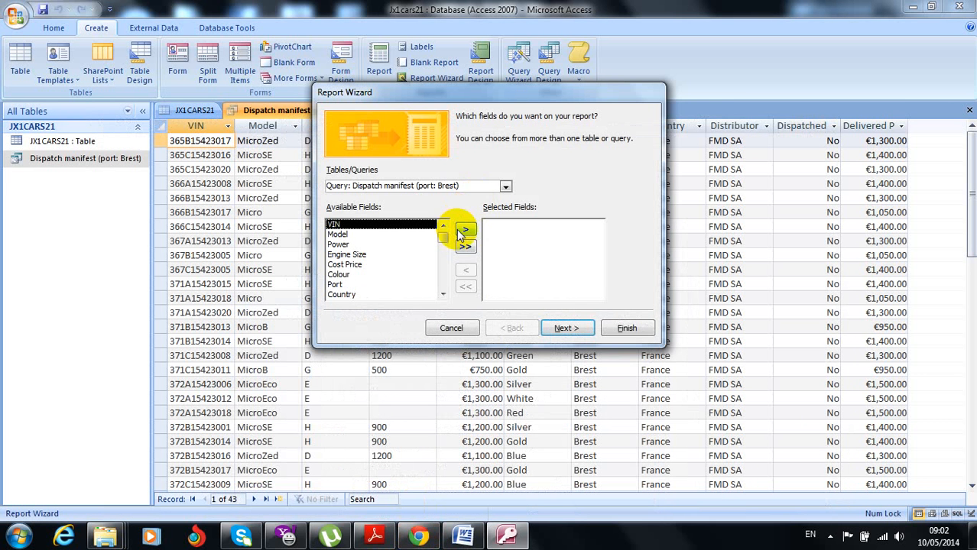
left_click(465, 229)
left_click(465, 229)
left_click(463, 231)
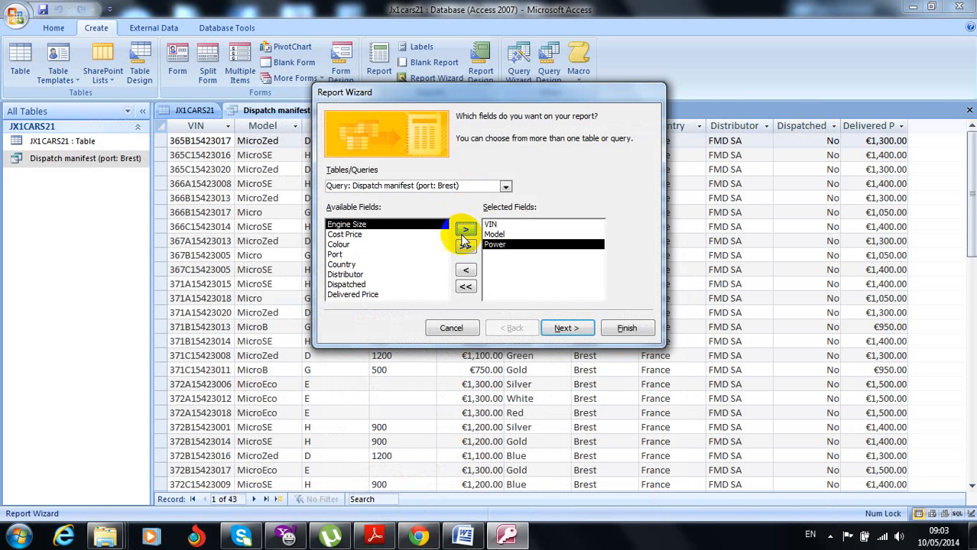
Following question 47, add Engine Size, Cost Price, Colour and Port to the report's selected fields
left_click(420, 537)
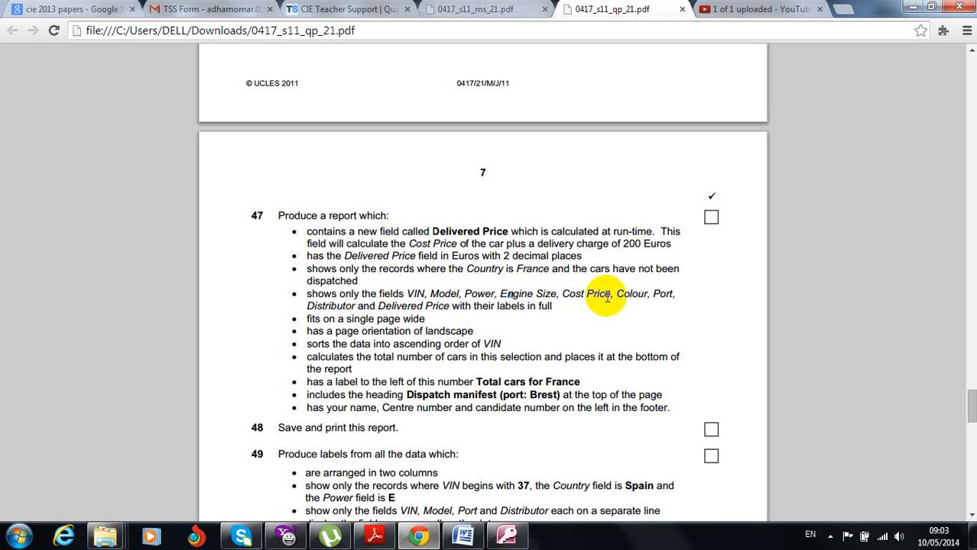
left_click(423, 540)
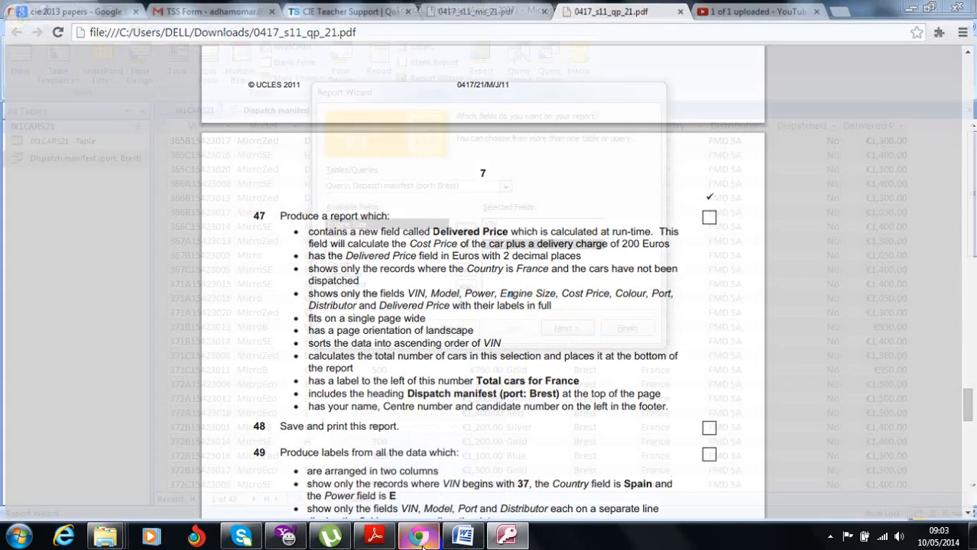
left_click(466, 231)
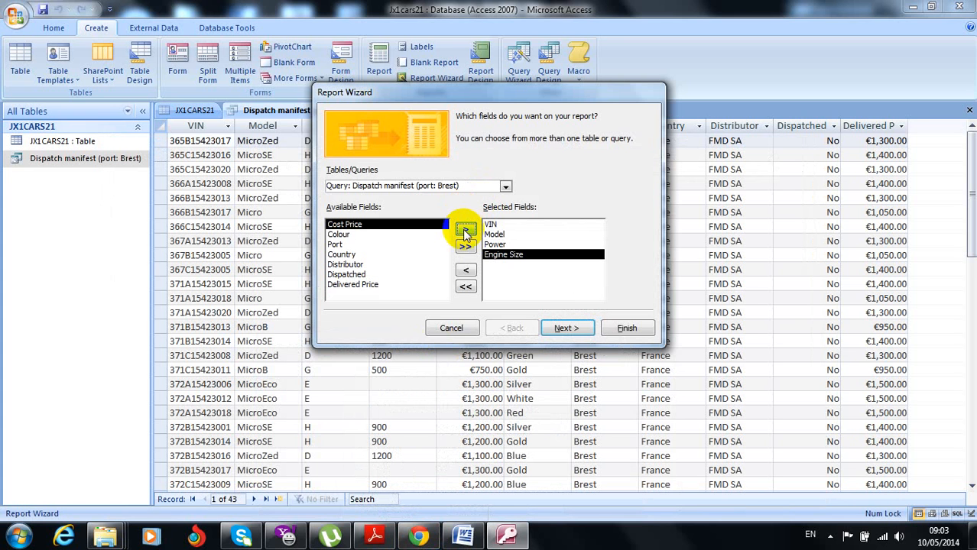
left_click(465, 231)
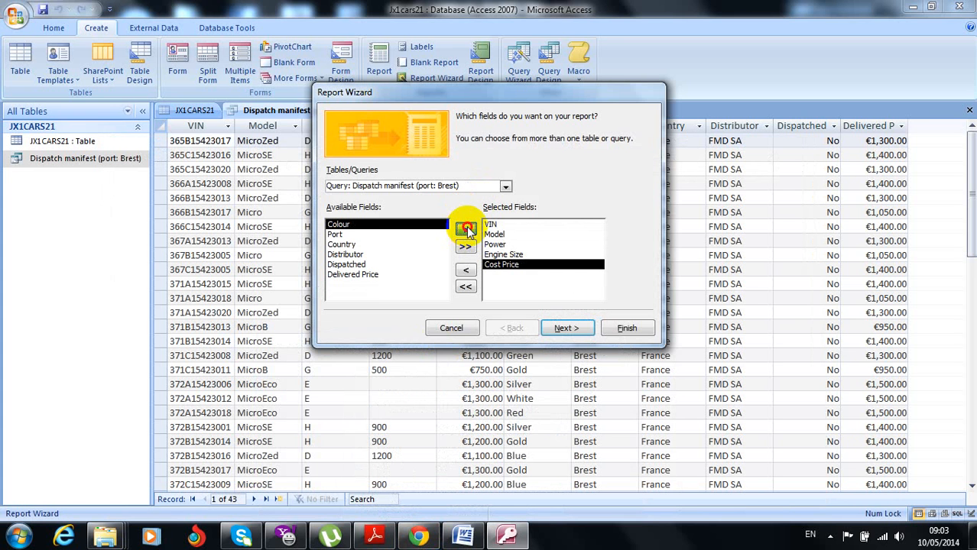
left_click(466, 229)
left_click(466, 229)
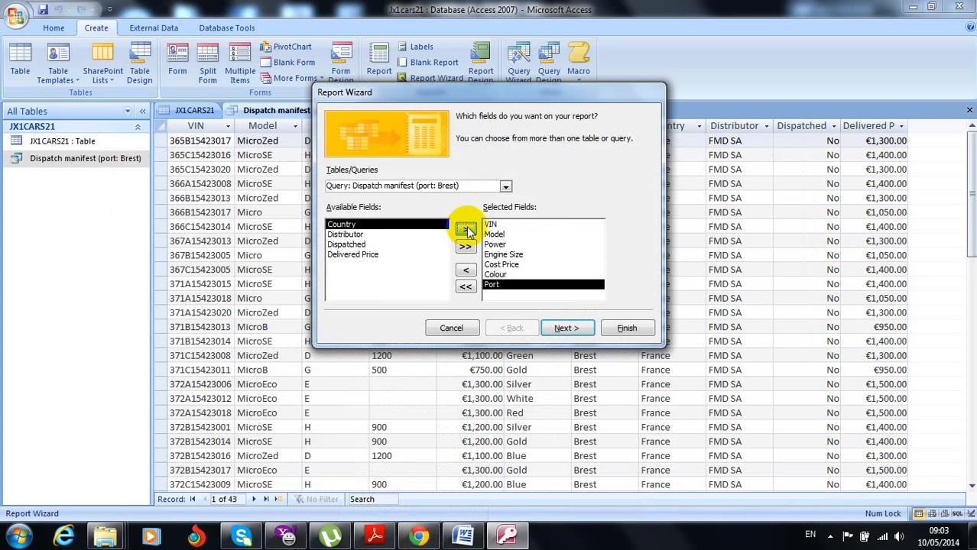
Check the remaining fields in question 47 and add Distributor and Delivered Price to the report, leaving out Country and Dispatched
left_click(417, 538)
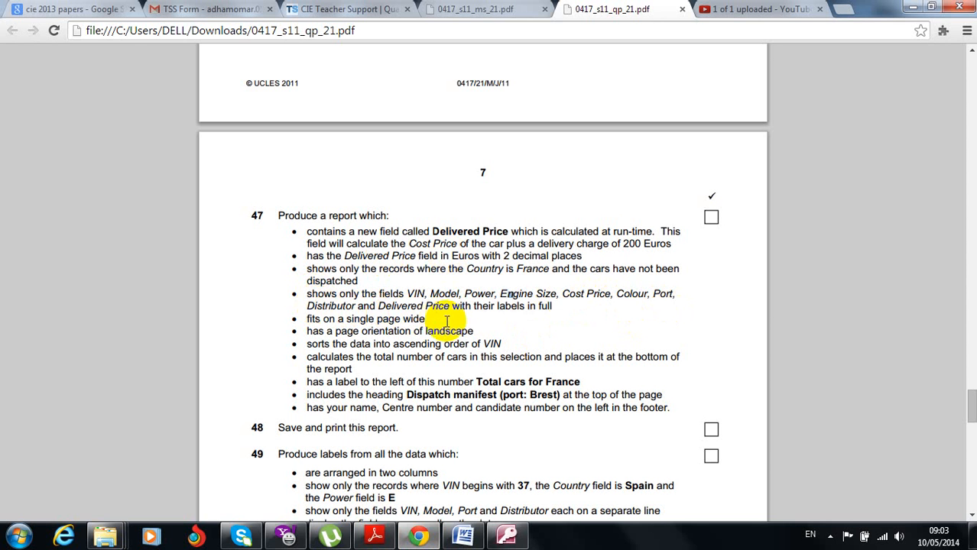
left_click(418, 539)
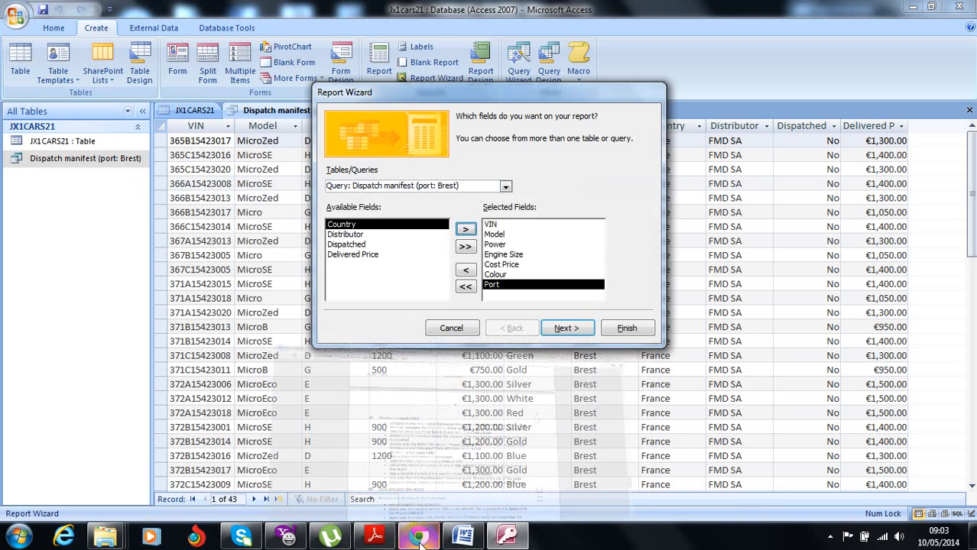
left_click(466, 230)
left_click(375, 244)
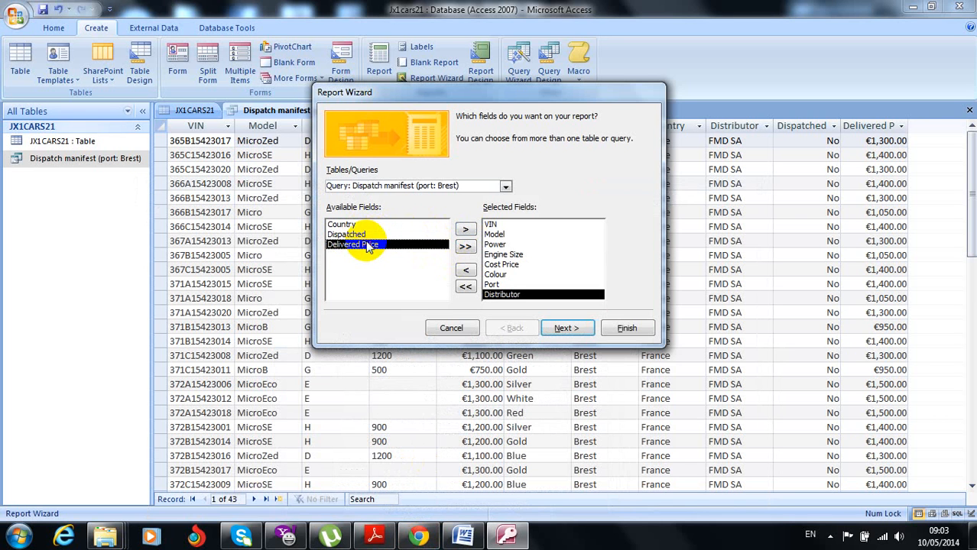
left_click(467, 231)
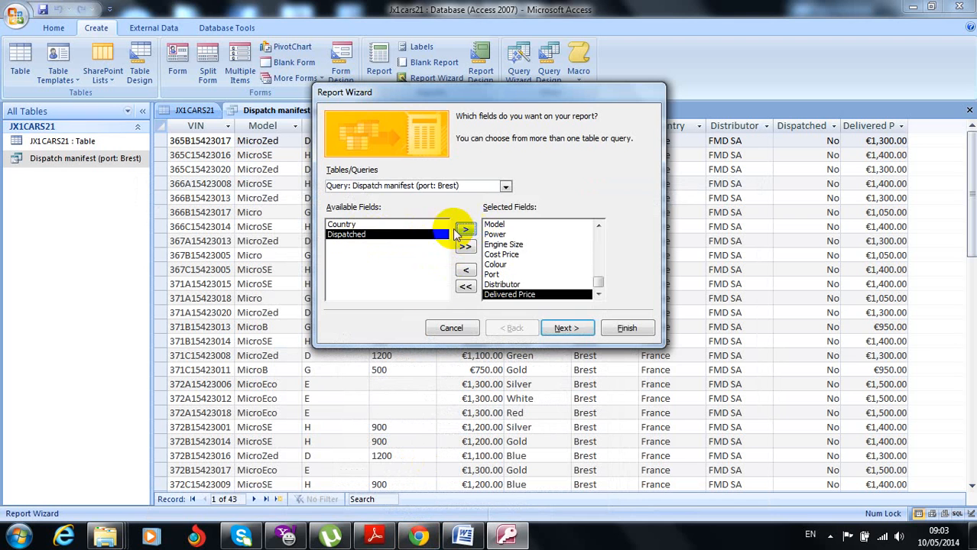
Skip the report's grouping levels and sort its records by VIN in ascending order
left_click(571, 328)
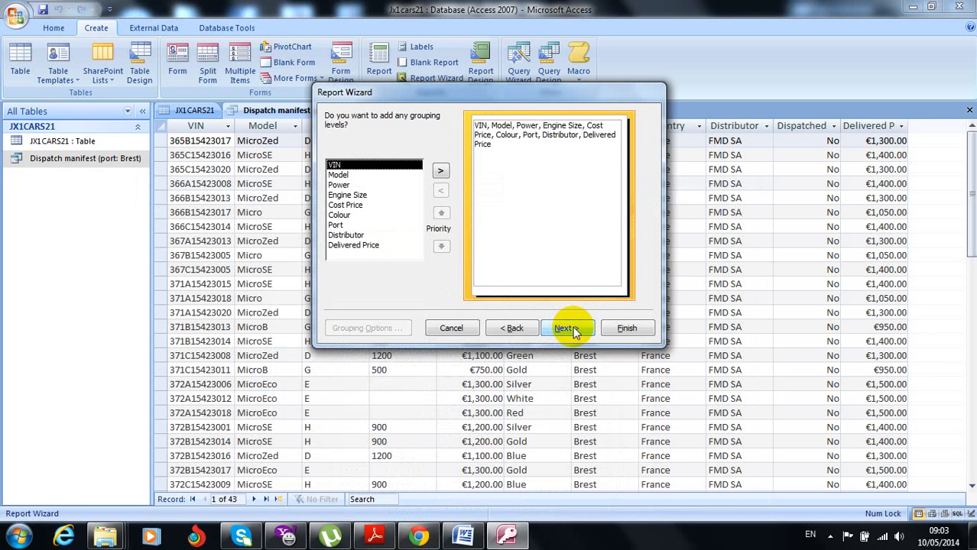
left_click(571, 328)
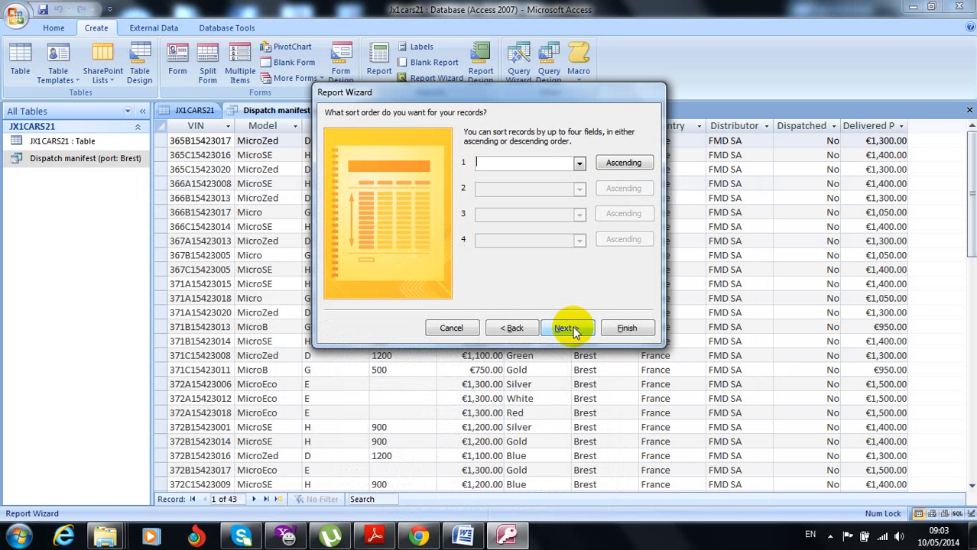
left_click(579, 165)
left_click(500, 186)
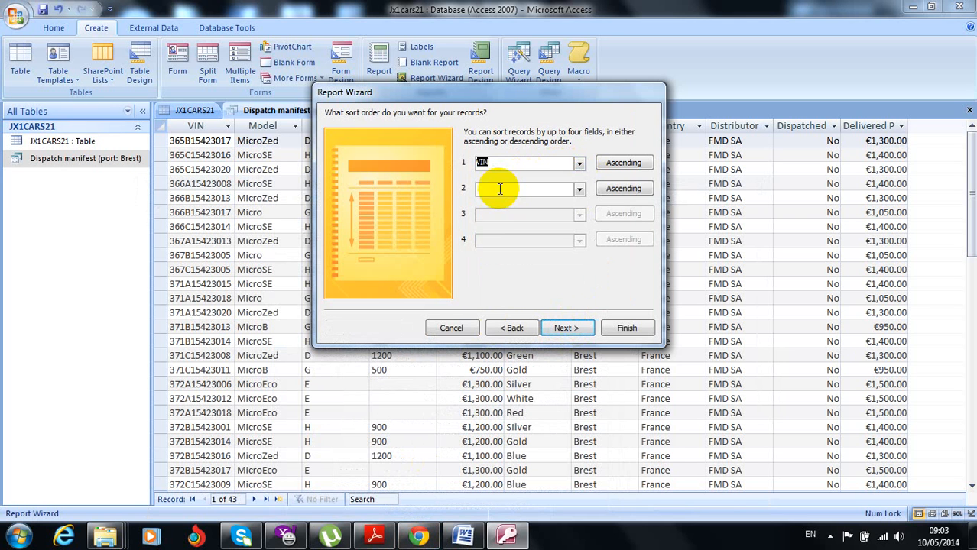
left_click(564, 328)
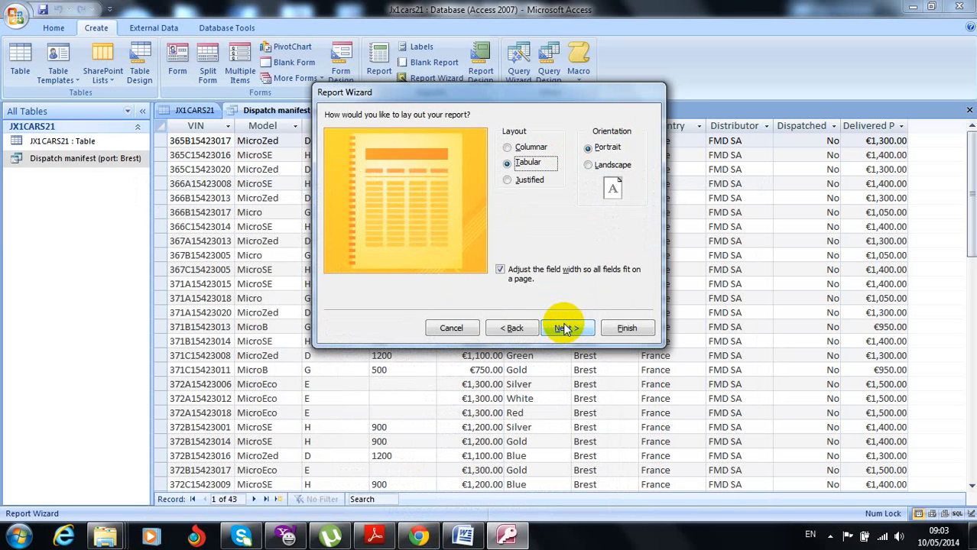
Check the layout requirements in question 47, set the report to Landscape orientation, and continue to the report title
left_click(419, 537)
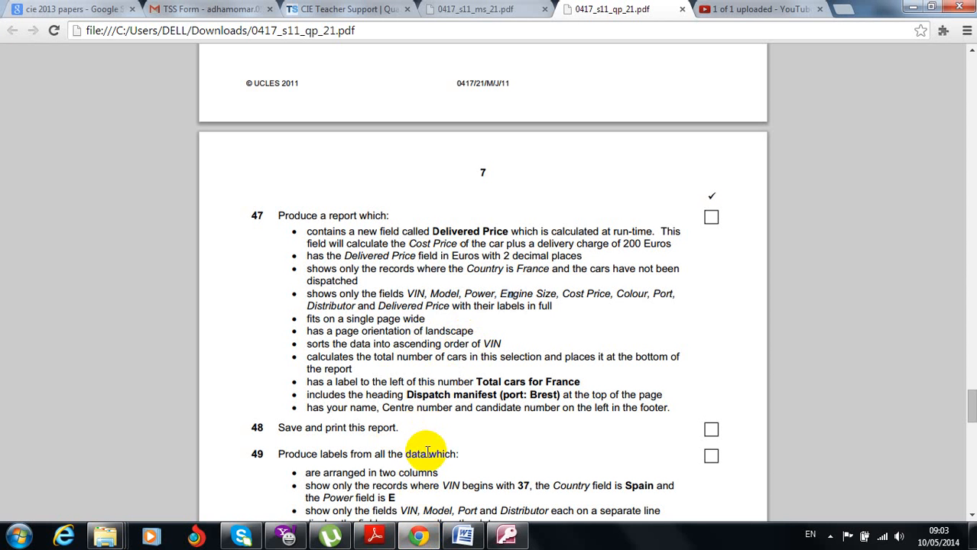
left_click(505, 538)
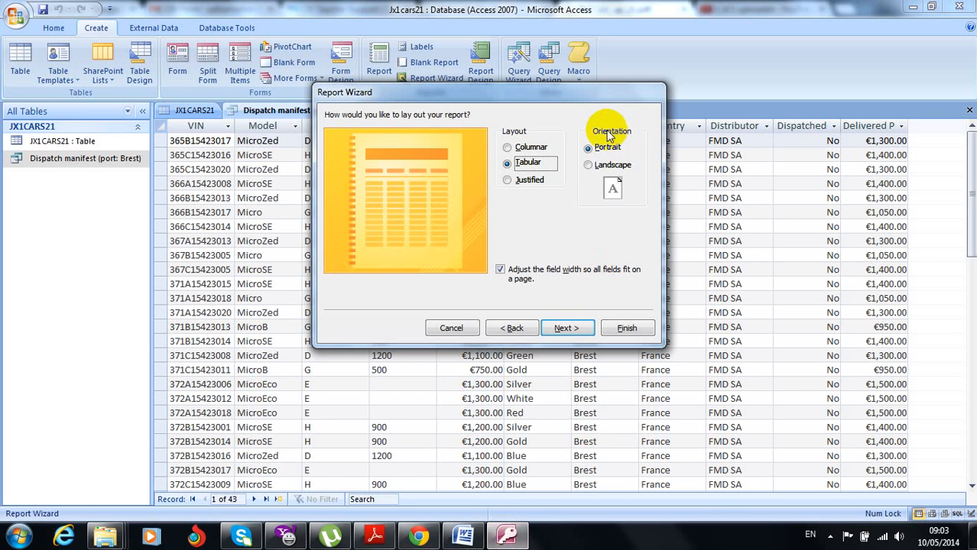
left_click(591, 166)
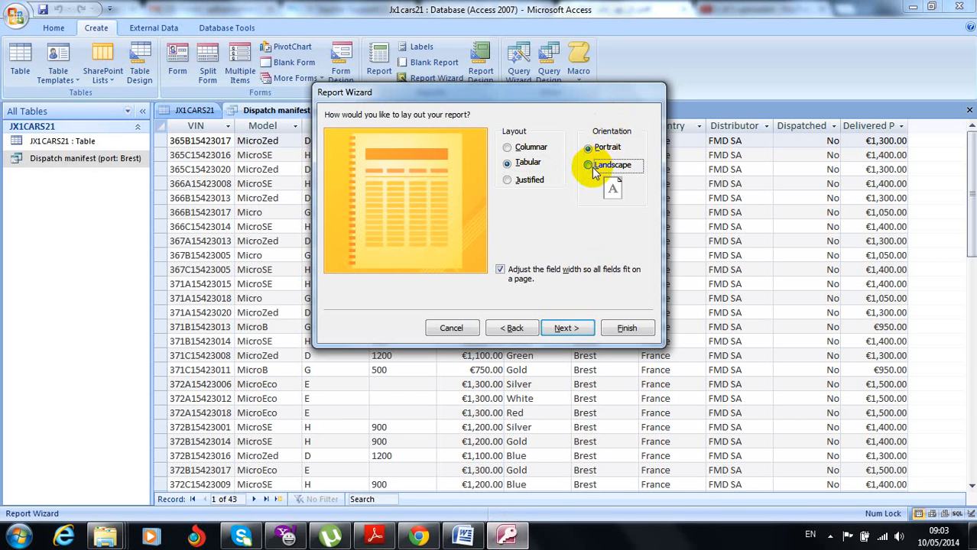
left_click(563, 329)
left_click(563, 328)
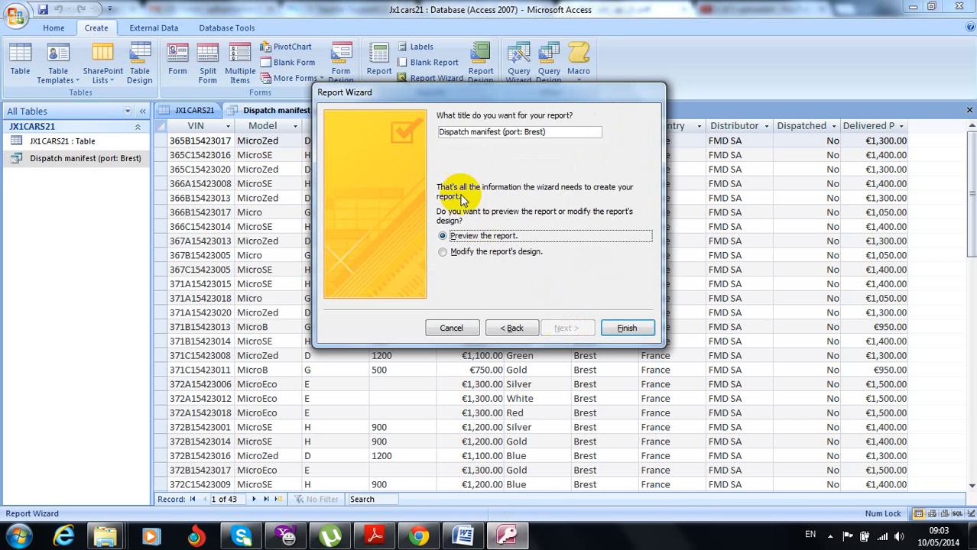
Generate the report titled Dispatch manifest (port: Brest), preview it, and switch it to Layout View
left_click(615, 328)
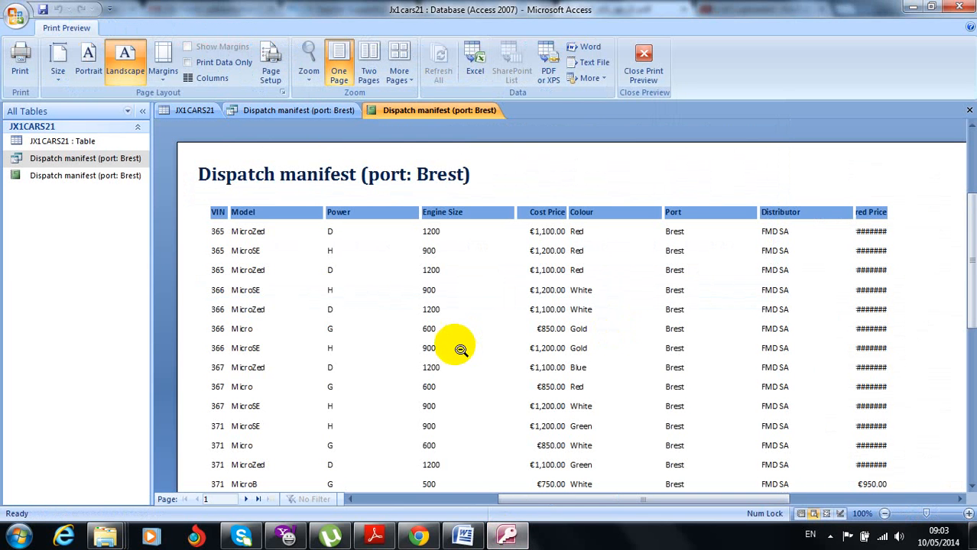
left_click(98, 178)
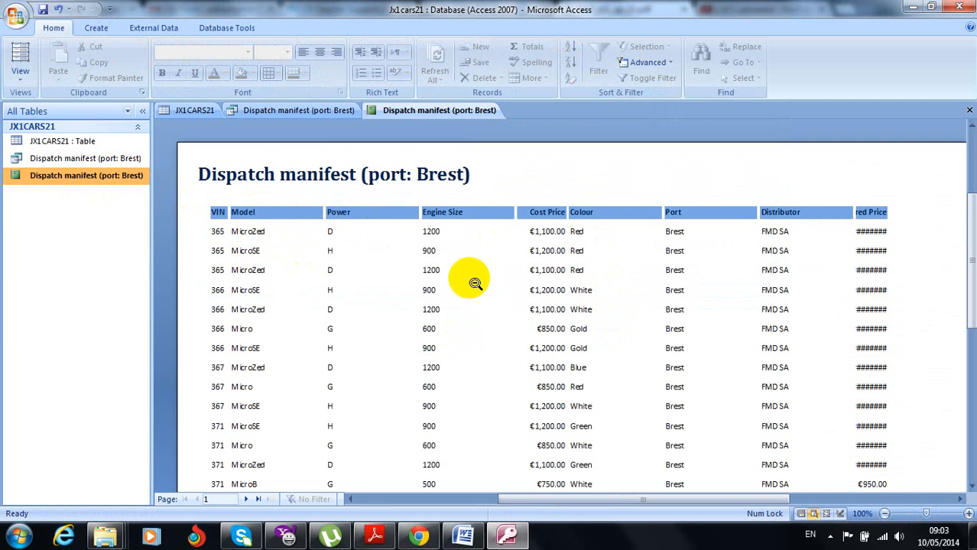
left_click(20, 72)
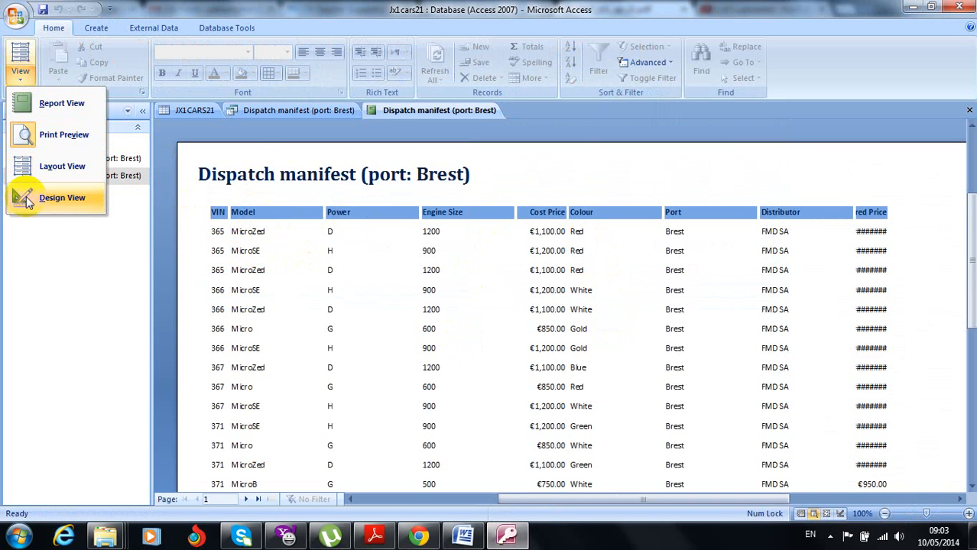
left_click(32, 165)
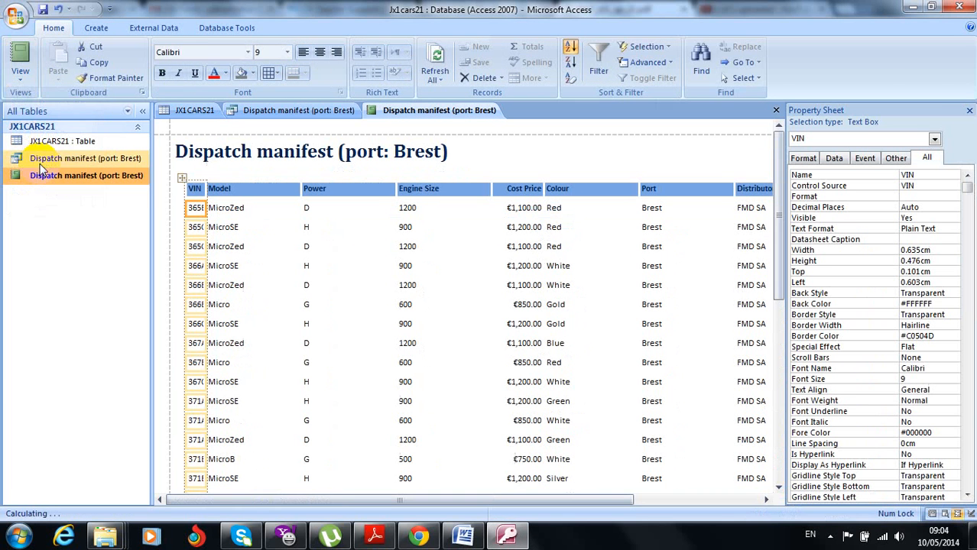
Widen the VIN column to about 2.35 cm and narrow Model to about 2.44 cm and Power to about 1.8 cm
left_click(202, 189)
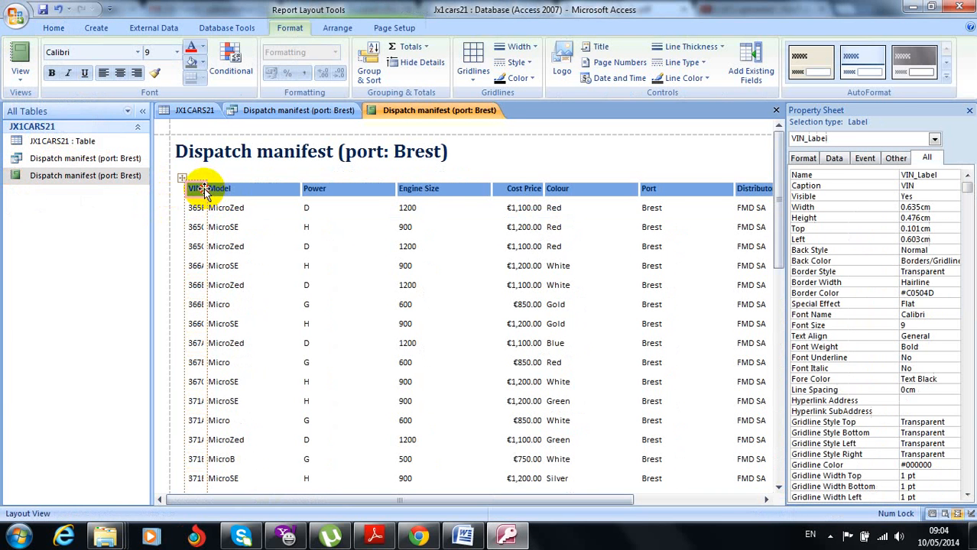
left_click_drag(205, 189, 254, 172)
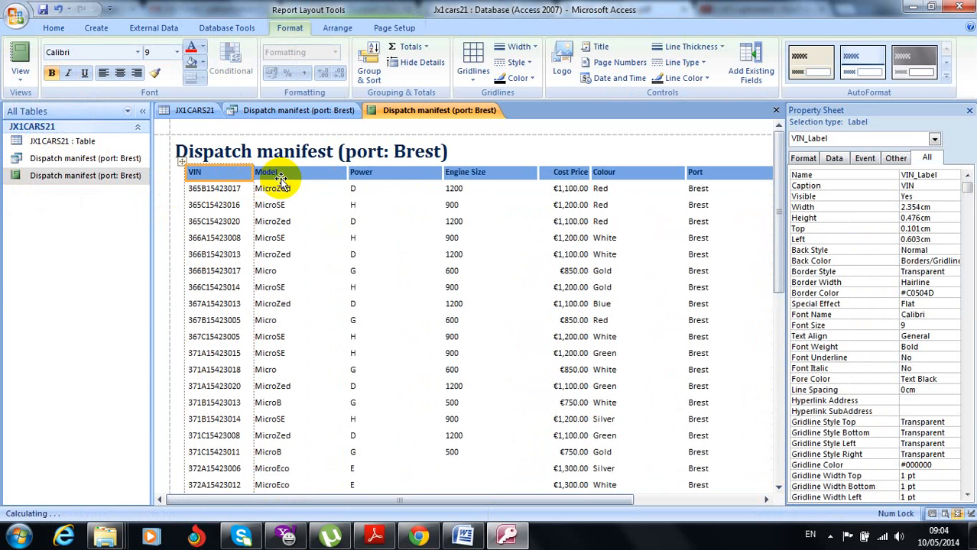
left_click(283, 176)
left_click_drag(348, 172, 323, 170)
left_click(345, 172)
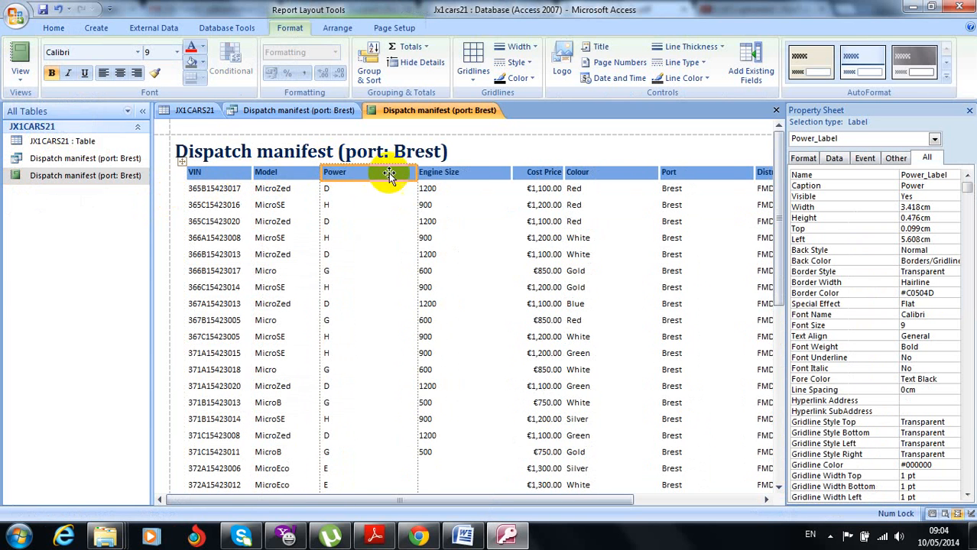
left_click_drag(412, 173, 373, 175)
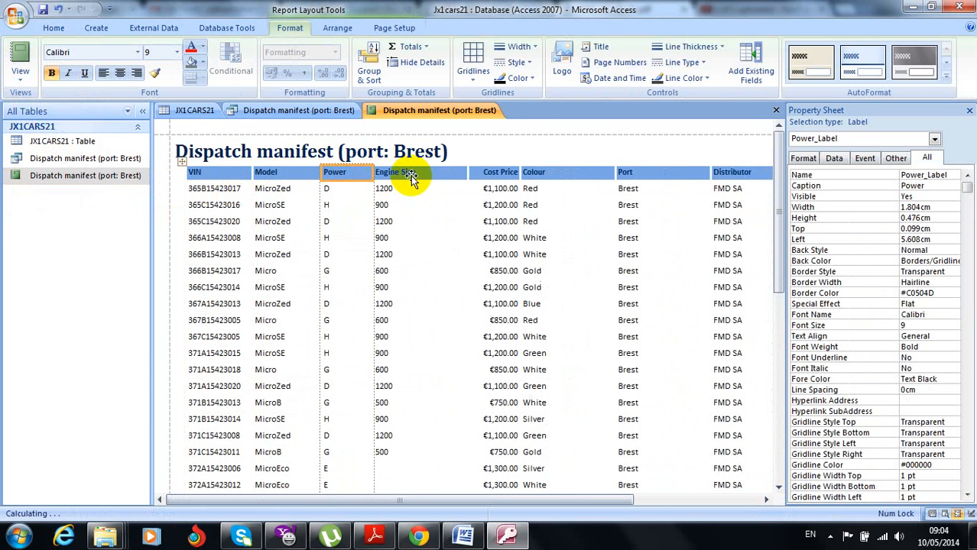
Narrow the report's Engine Size and Colour columns to fit their labels and data
left_click(416, 173)
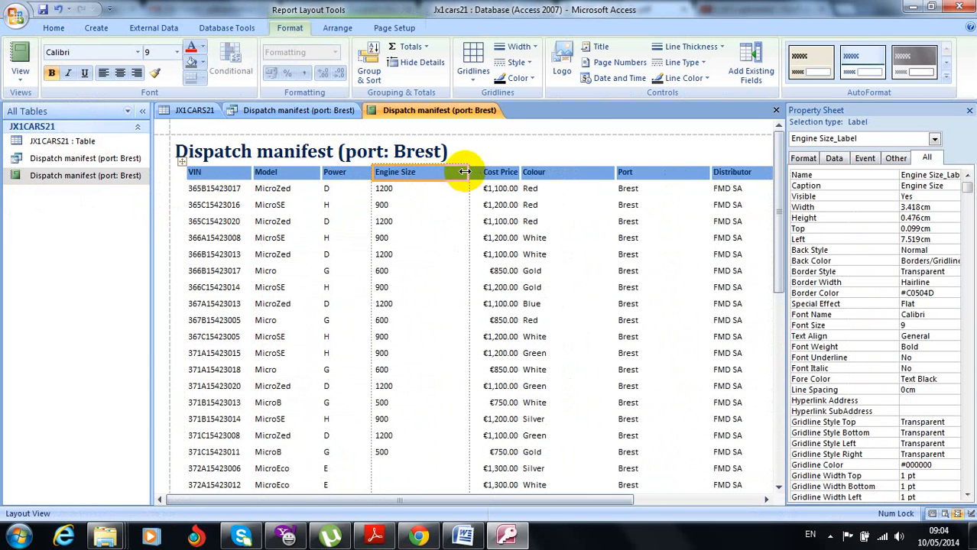
left_click_drag(467, 172, 432, 174)
left_click(469, 173)
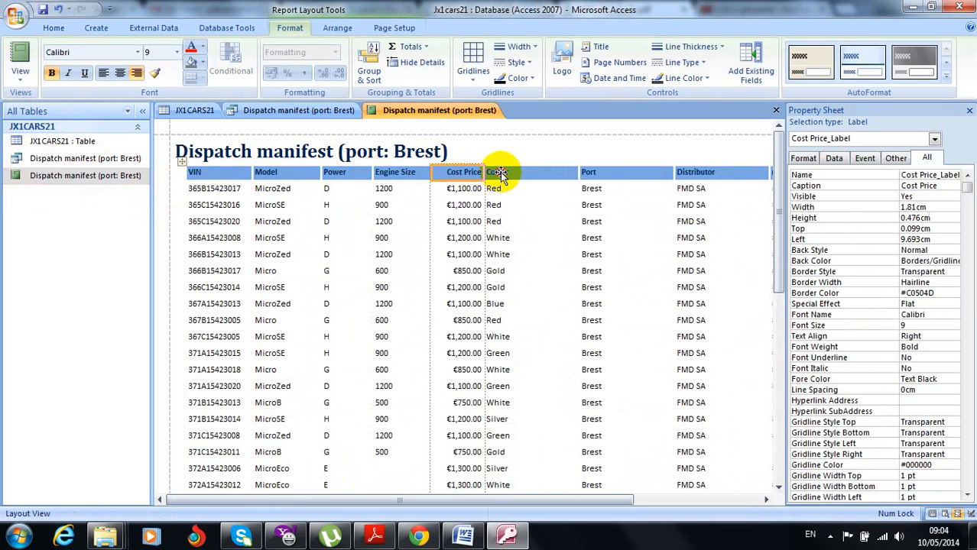
left_click(501, 173)
left_click_drag(579, 172, 540, 172)
Narrow the Port and Distributor columns and widen Delivered Price to about 3.1 cm so its label and values fit in full
left_click(555, 173)
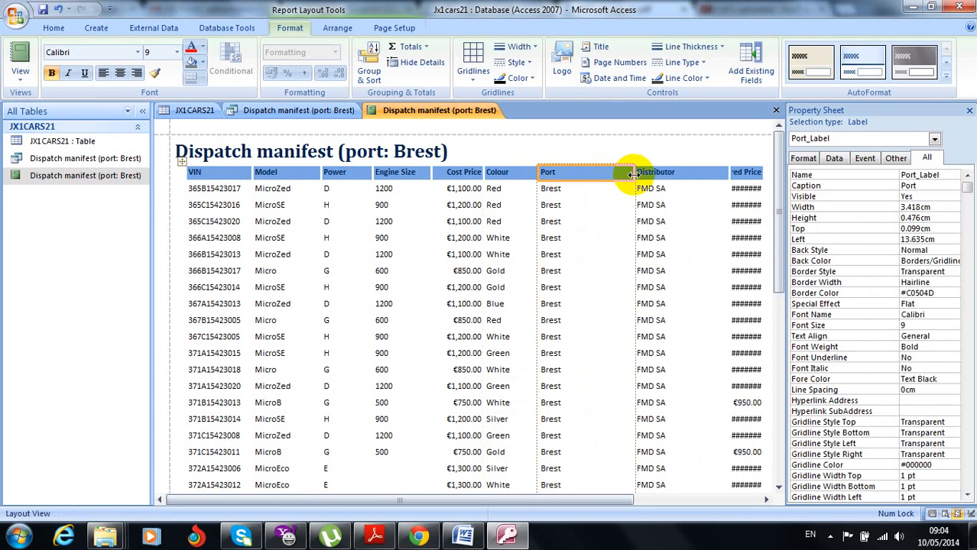
left_click_drag(601, 175, 593, 174)
left_click(616, 174)
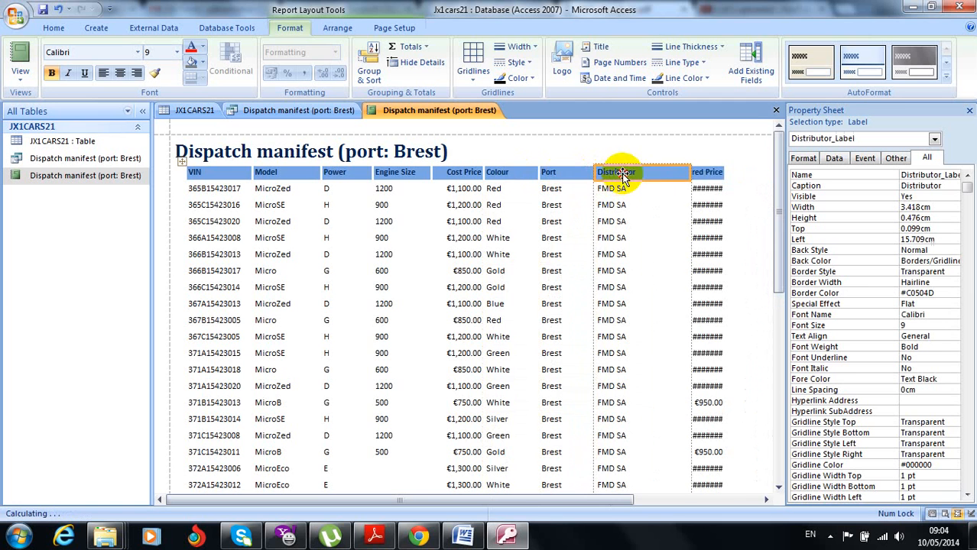
left_click_drag(687, 173, 748, 175)
left_click(682, 174)
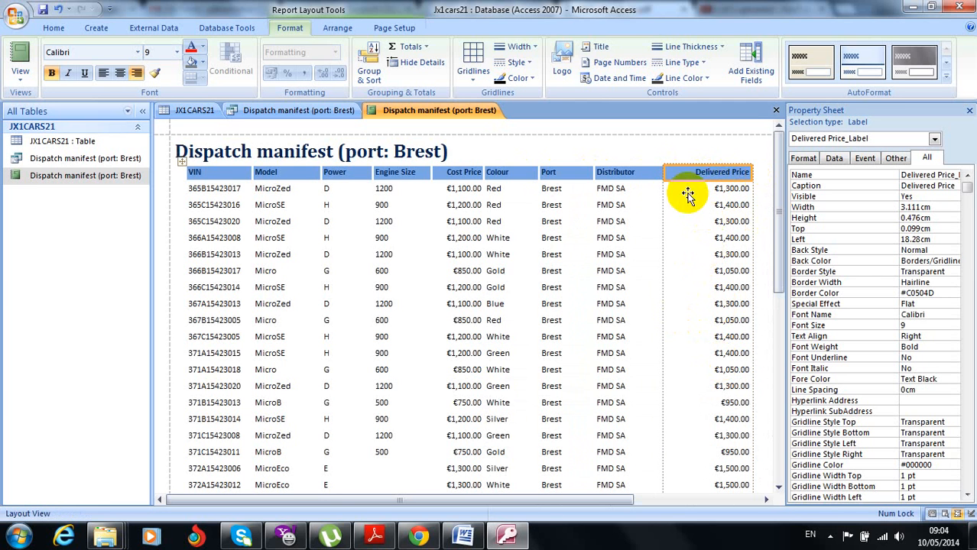
Left-align the Delivered Price label and the values in its column
left_click_drag(690, 178, 433, 149)
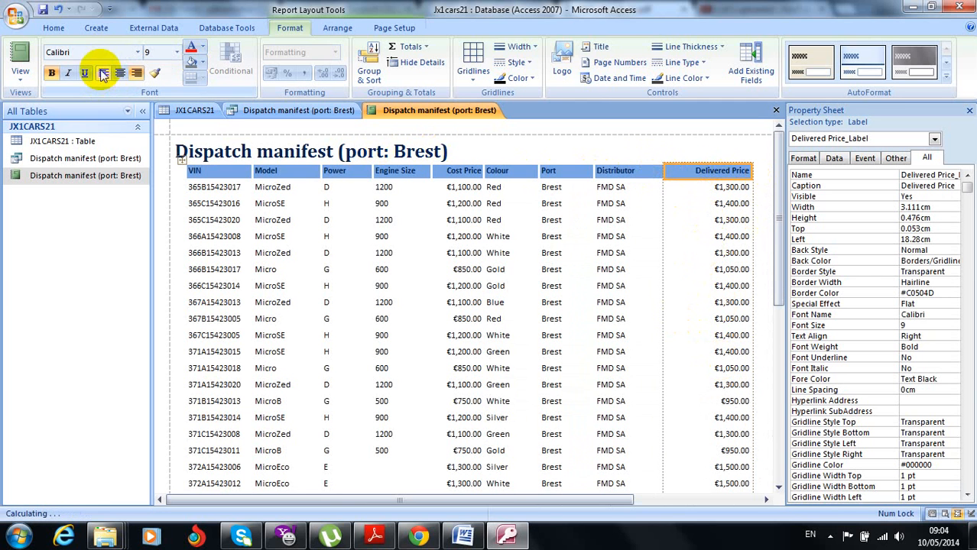
left_click(731, 236)
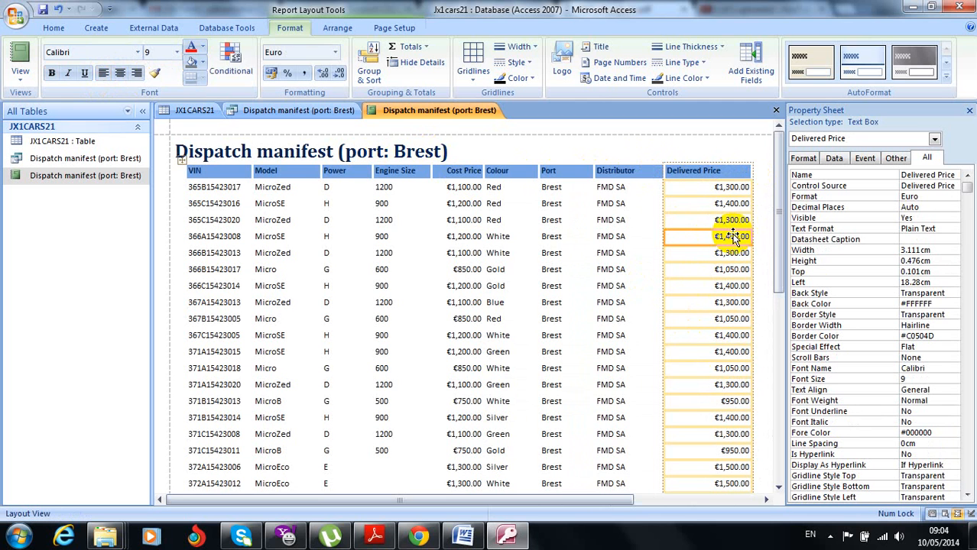
left_click(103, 72)
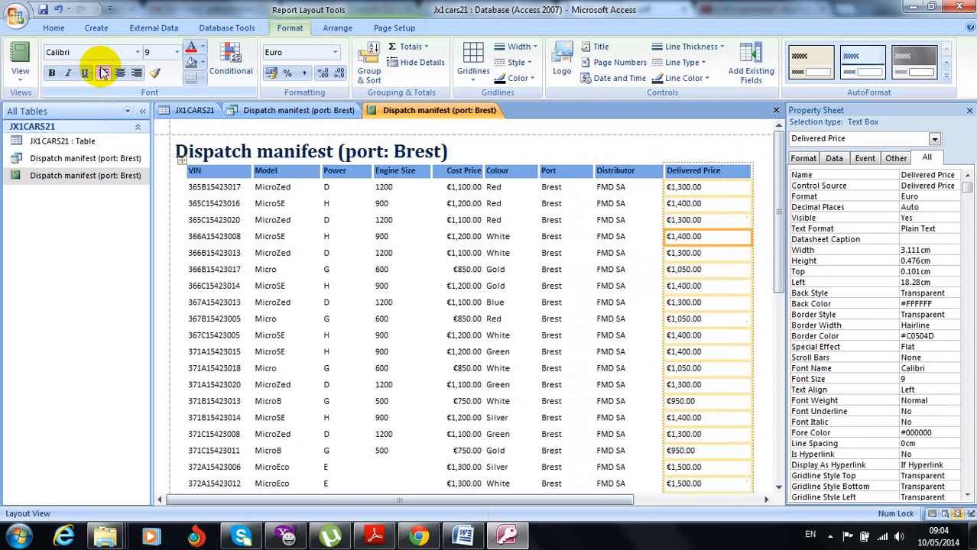
Check question 47's remaining requirements and add a Count Records total under the report's Model column
left_click(418, 537)
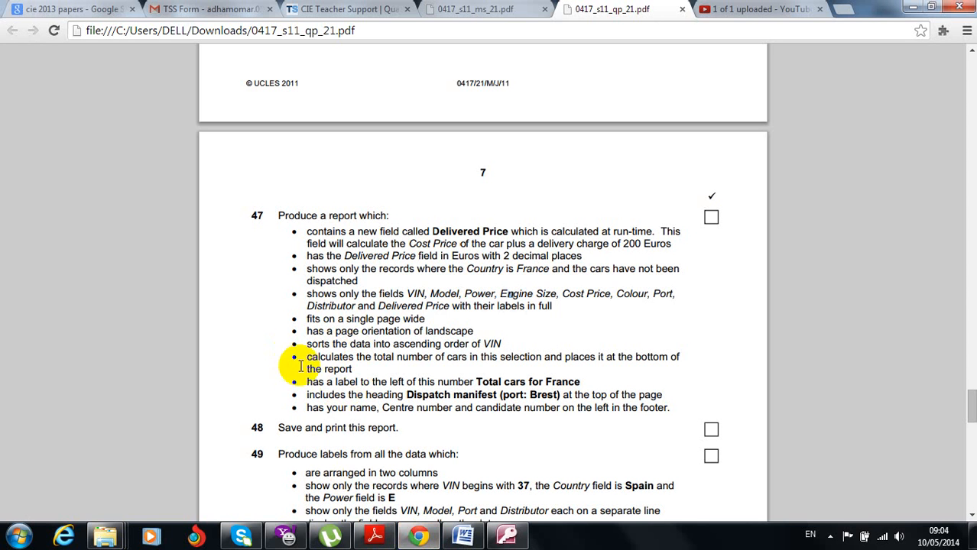
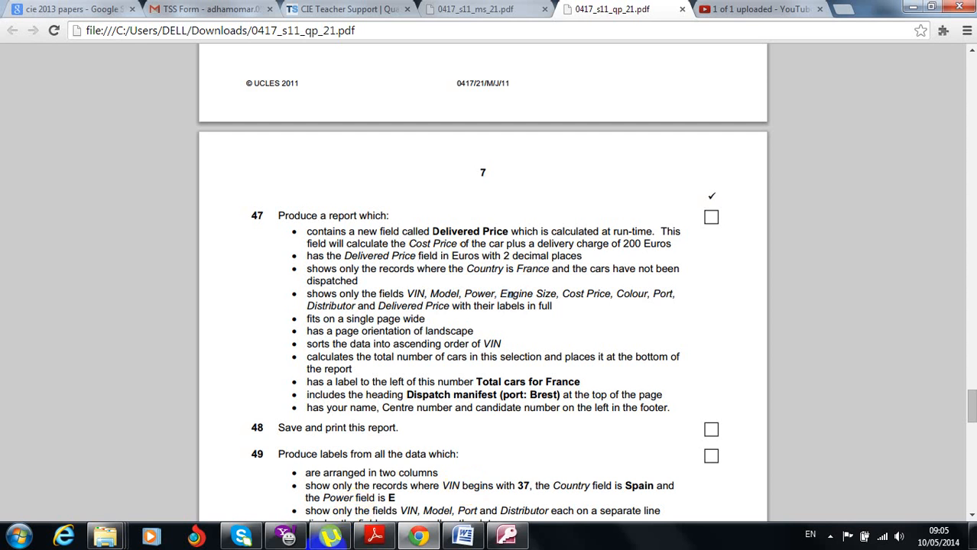
left_click(509, 538)
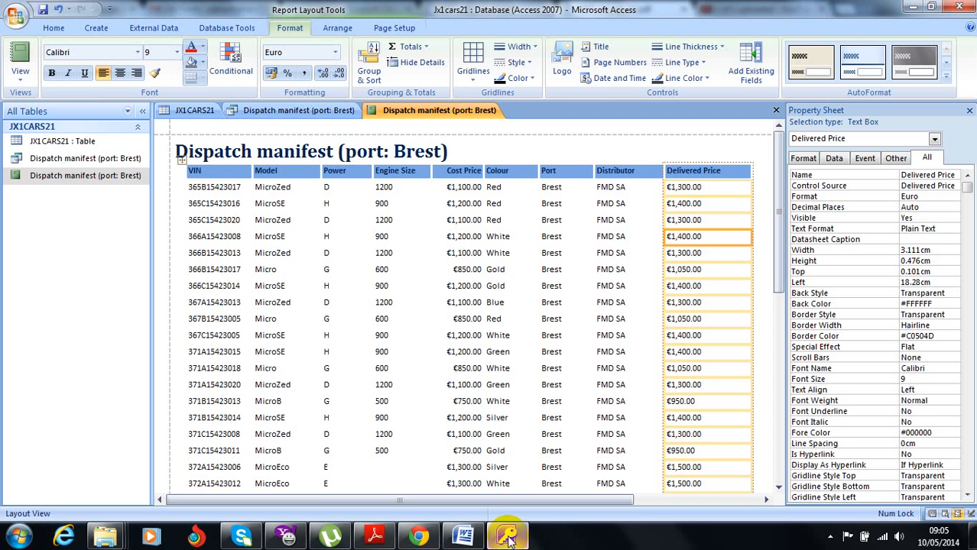
left_click(274, 172)
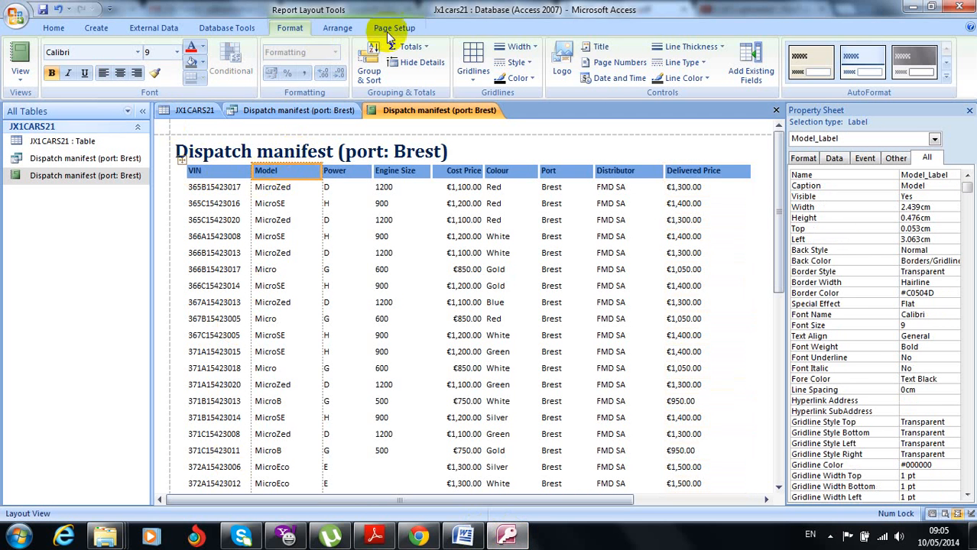
left_click(426, 51)
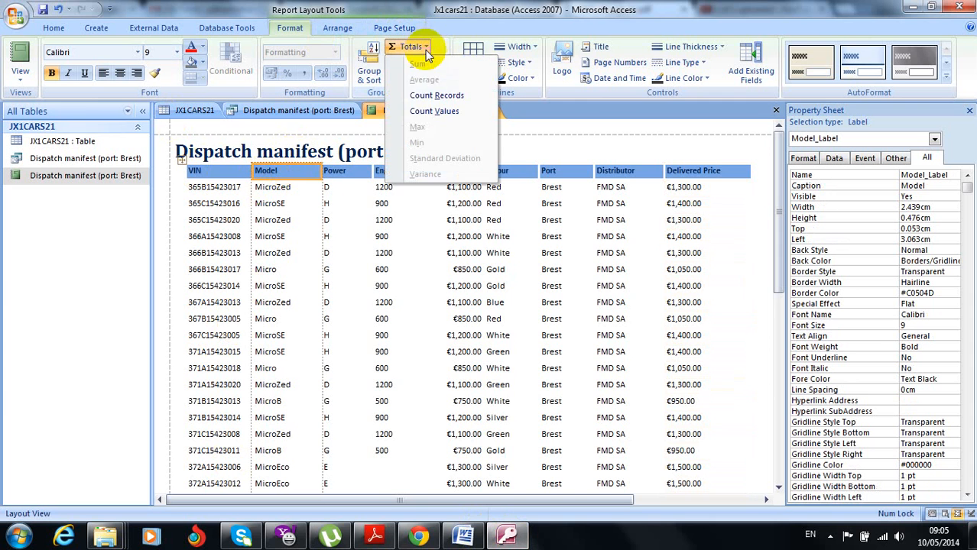
left_click(436, 96)
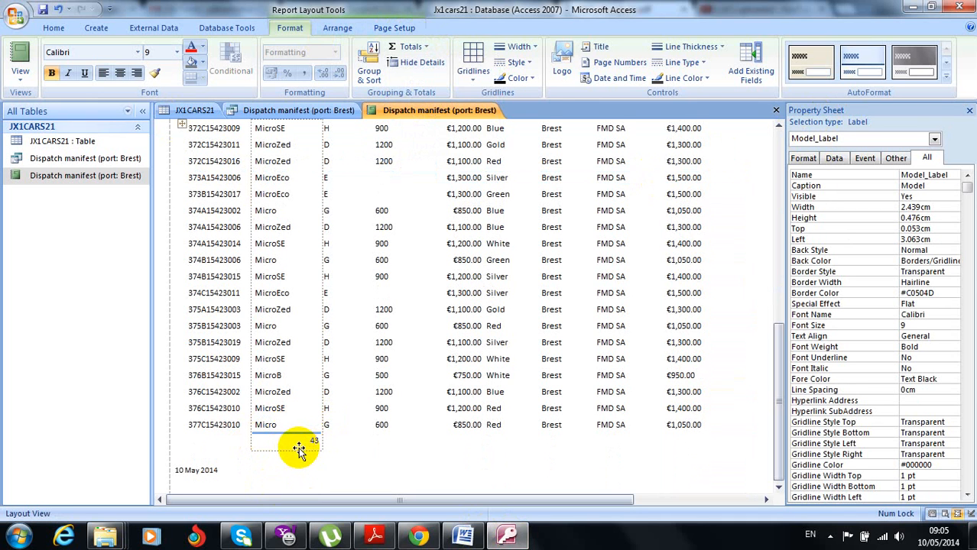
In Design View, add the label "Total cars for France:" left of the count in the Report Footer, following question 47's wording
left_click(22, 77)
left_click(42, 196)
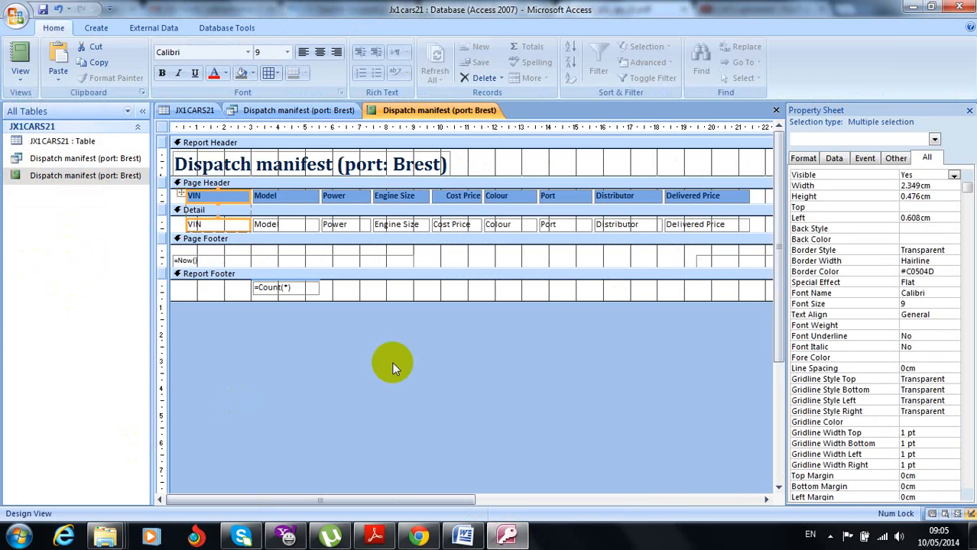
left_click(419, 539)
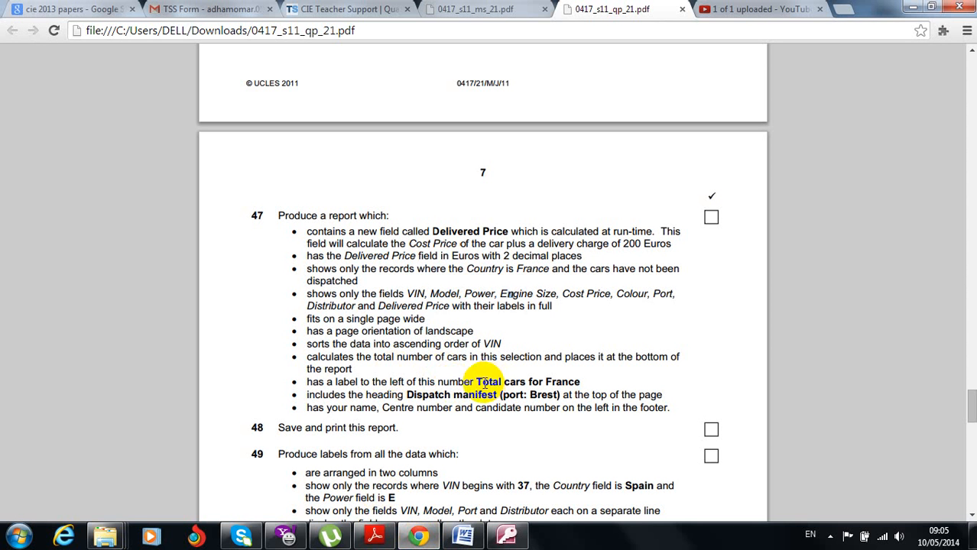
left_click_drag(476, 380, 583, 381)
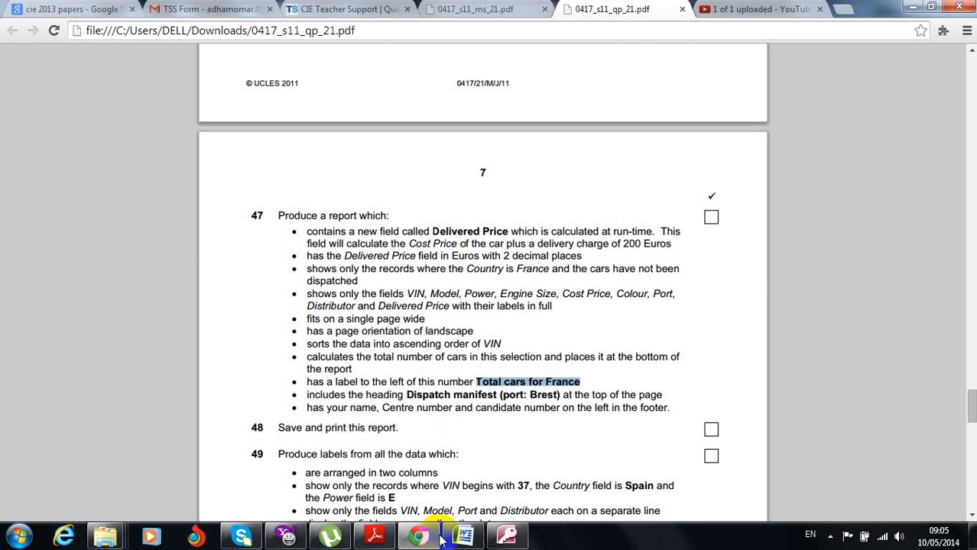
left_click(506, 535)
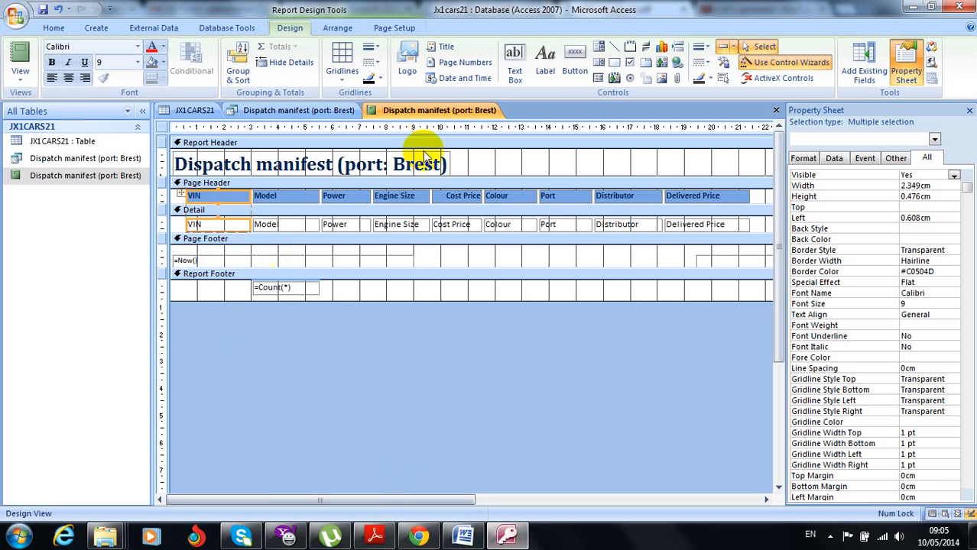
left_click(545, 62)
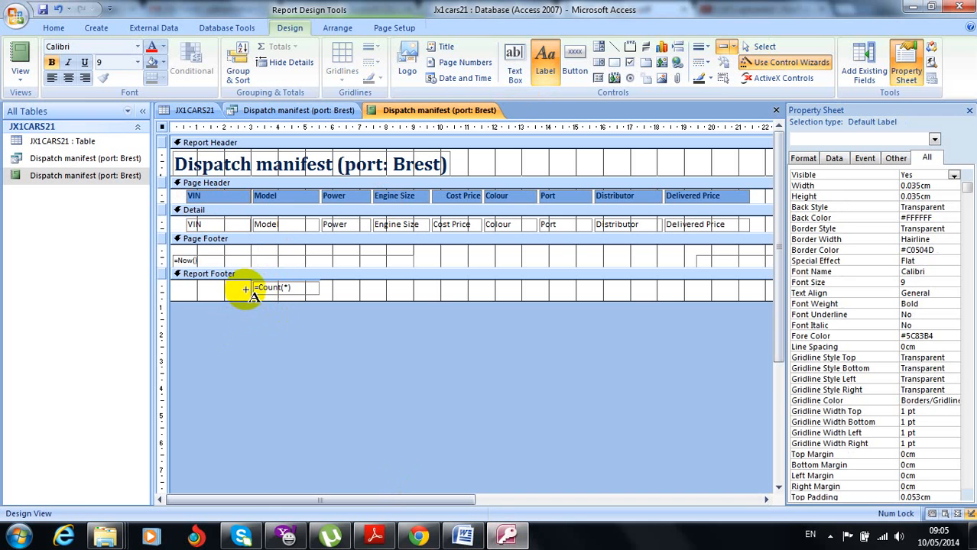
left_click_drag(249, 285, 175, 295)
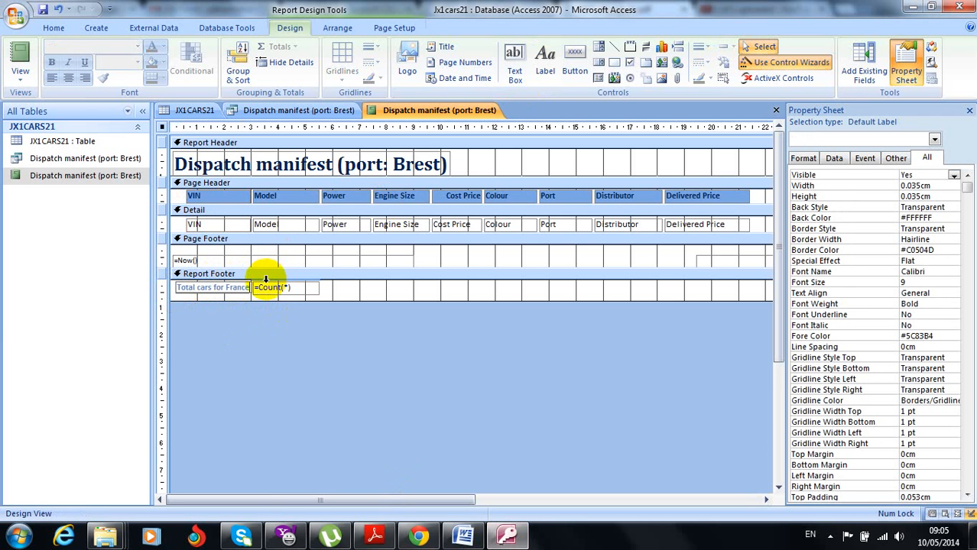
left_click(207, 297)
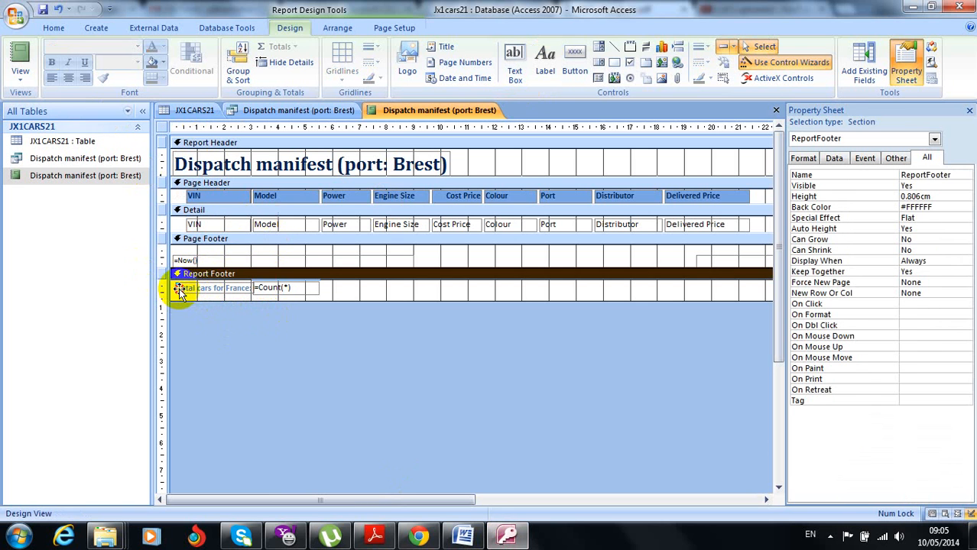
Extend the Total cars for France label to the report's left edge, making it about 3.1 cm wide
left_click(179, 290)
left_click(173, 287)
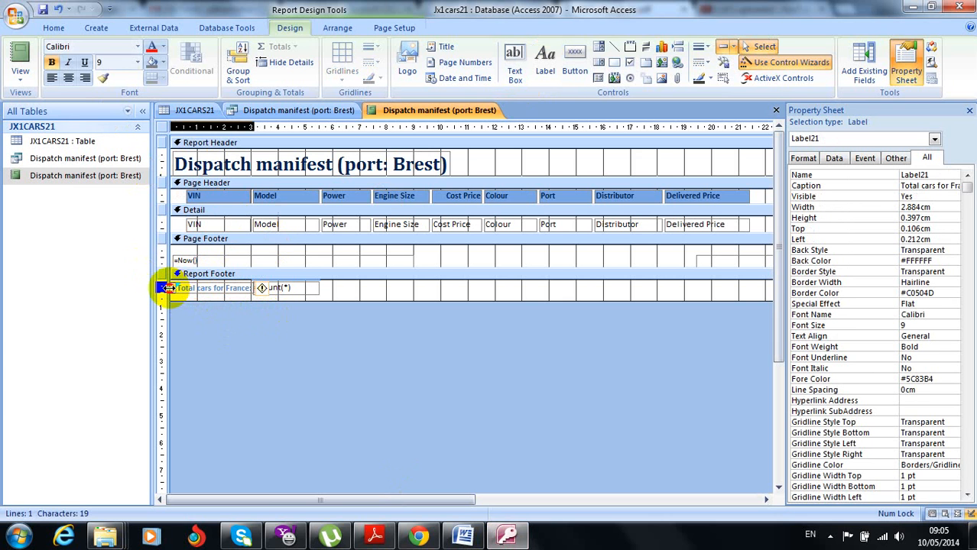
left_click_drag(166, 287, 161, 288)
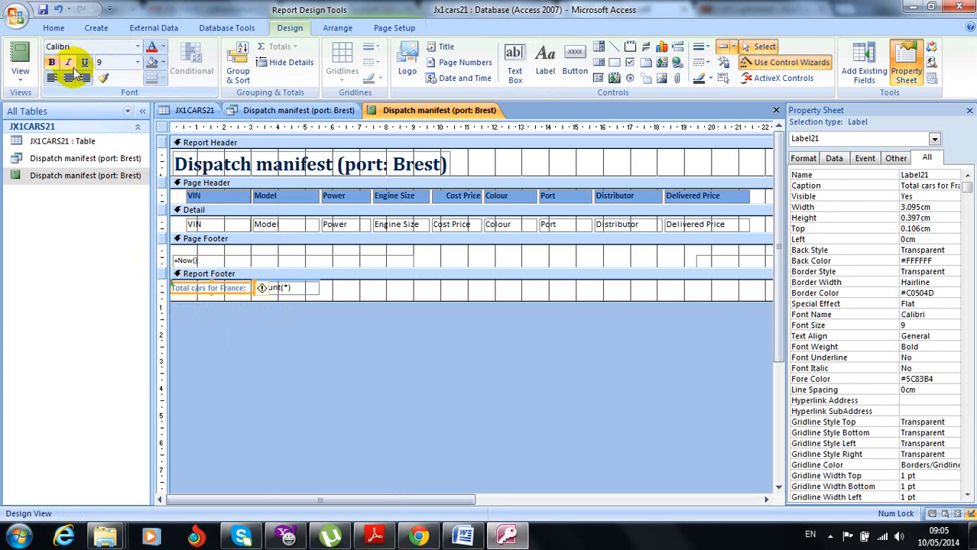
Format the Total cars for France label in Automatic black at size 10, widen it to about 3.2 cm, and recheck question 47
left_click(163, 46)
left_click(176, 65)
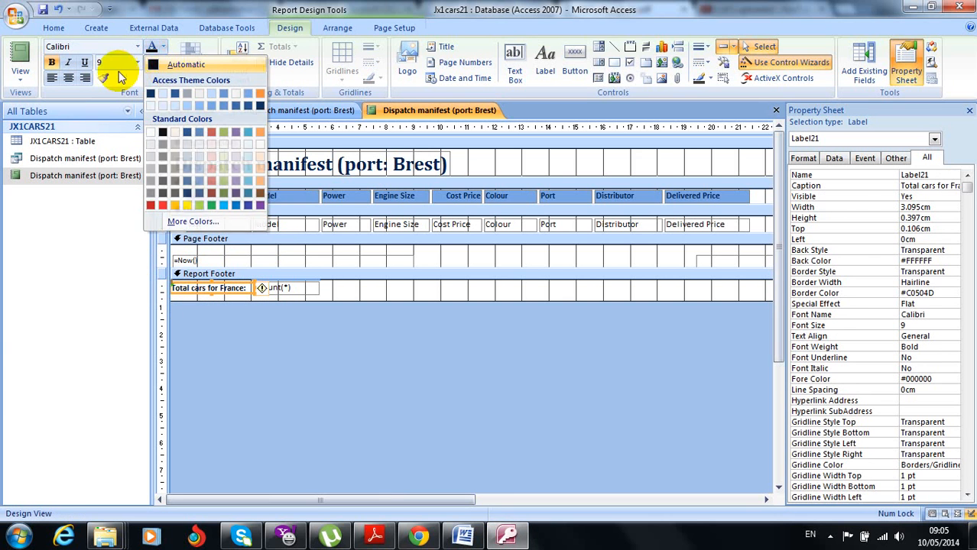
left_click(138, 62)
left_click(124, 104)
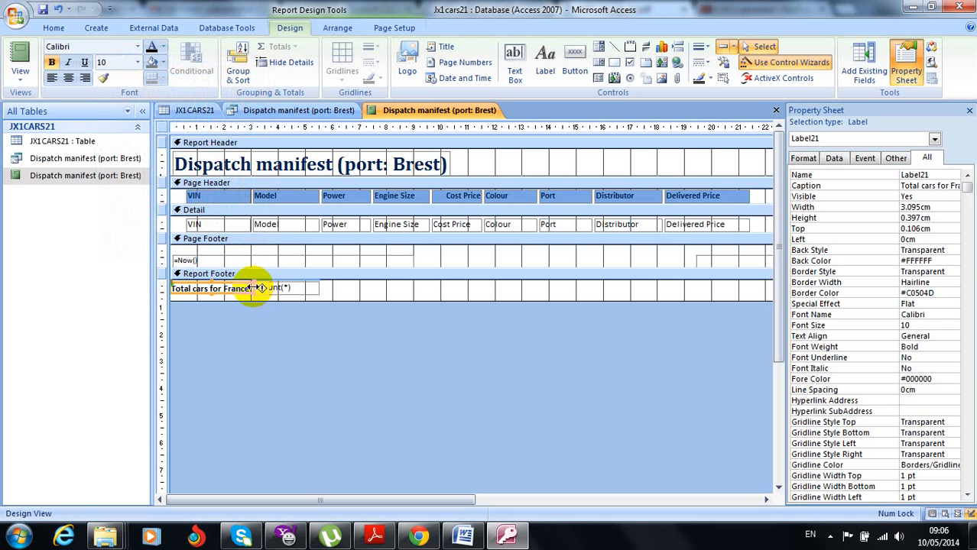
left_click_drag(254, 287, 257, 288)
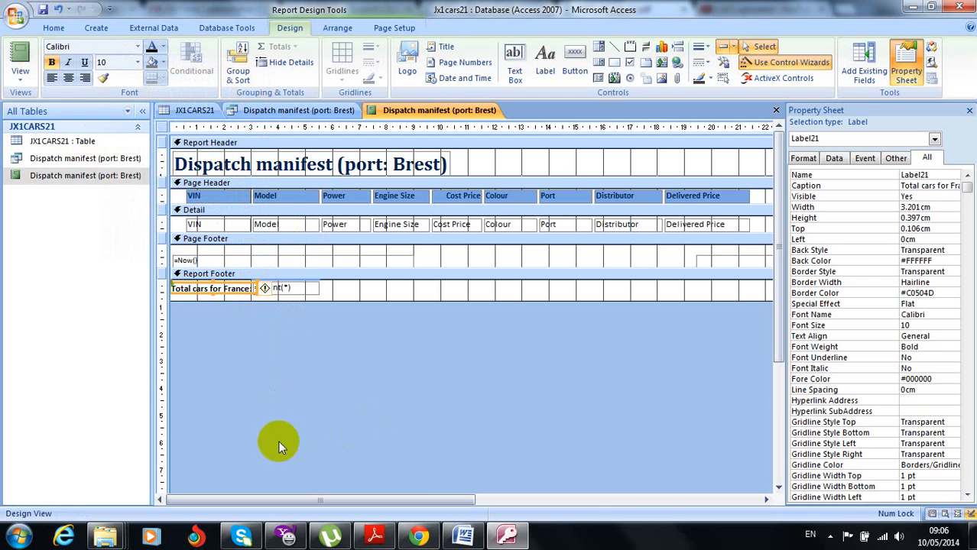
left_click(420, 528)
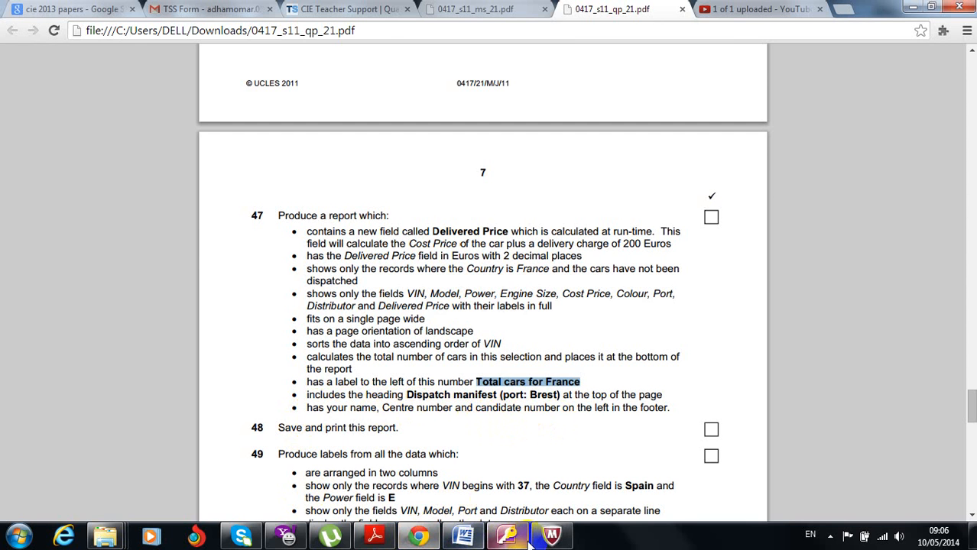
Enlarge the report's Page Footer to about 1.7 cm high and add the label "Name, center no, Candidate no" below the date, about 4.3 cm wide
left_click(490, 535)
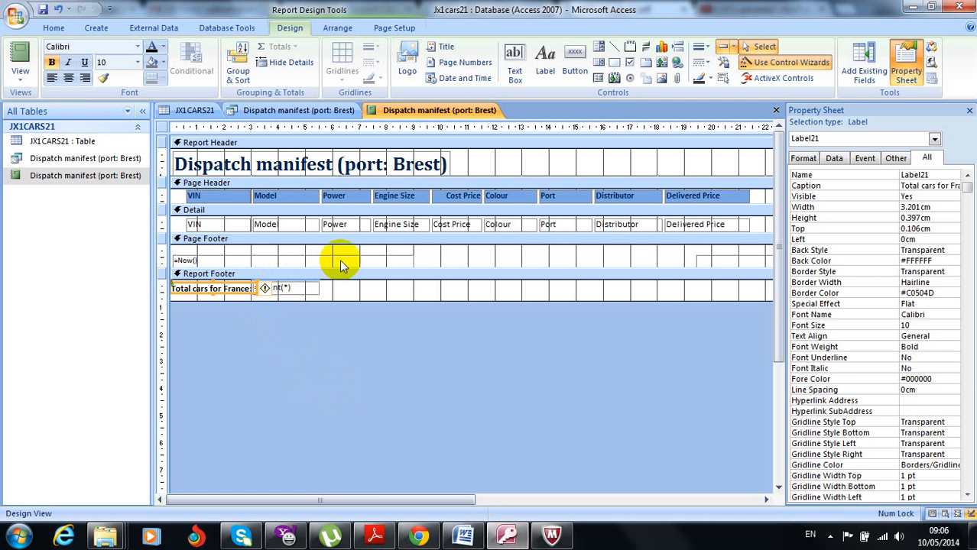
left_click_drag(339, 267, 338, 291)
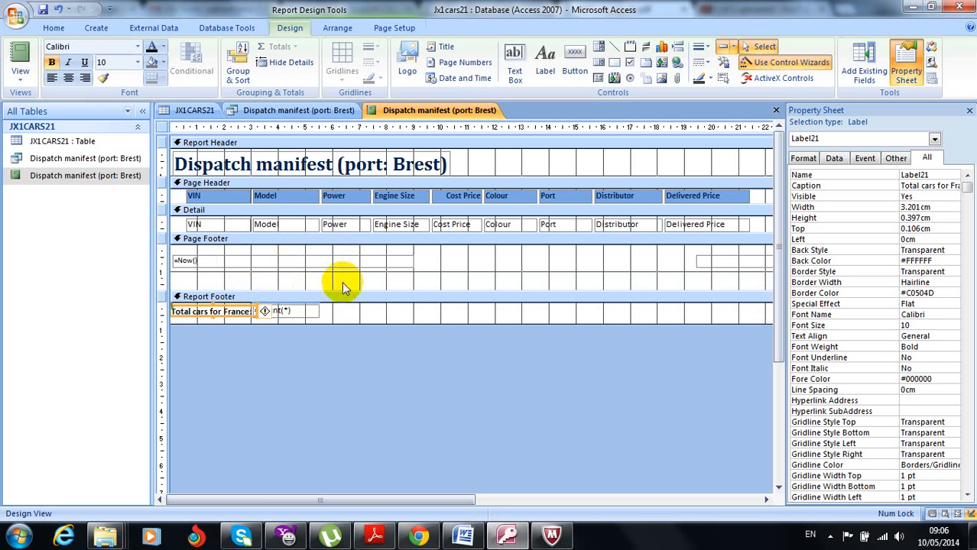
left_click(544, 61)
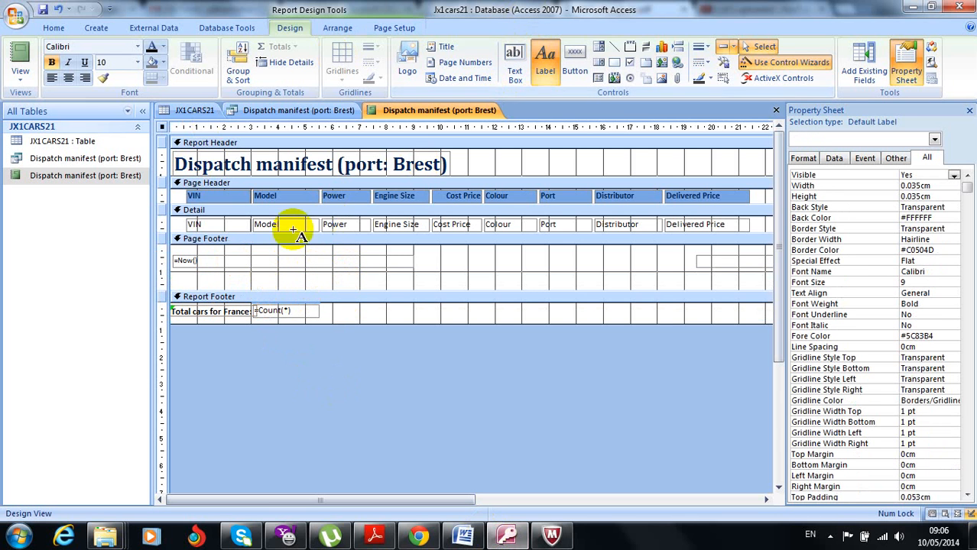
left_click_drag(176, 275, 292, 286)
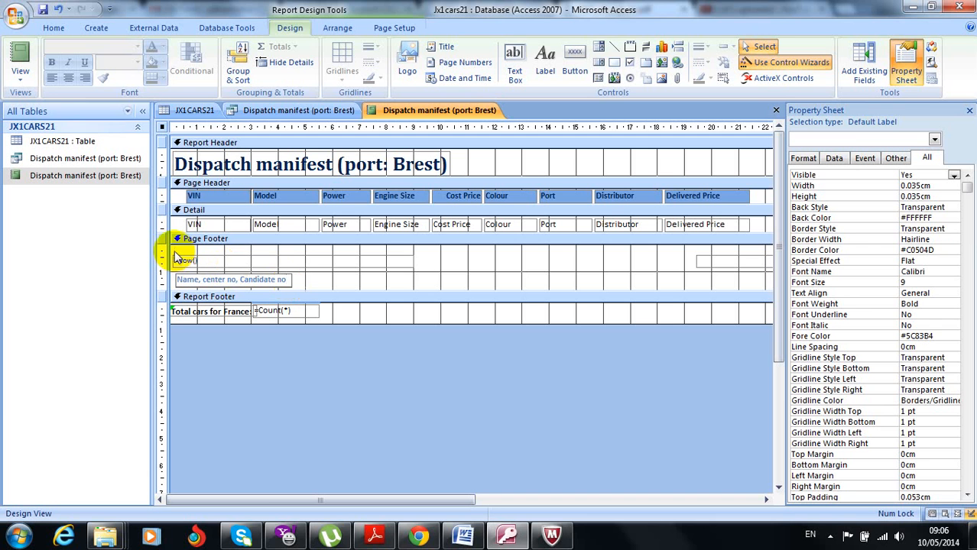
left_click(283, 273)
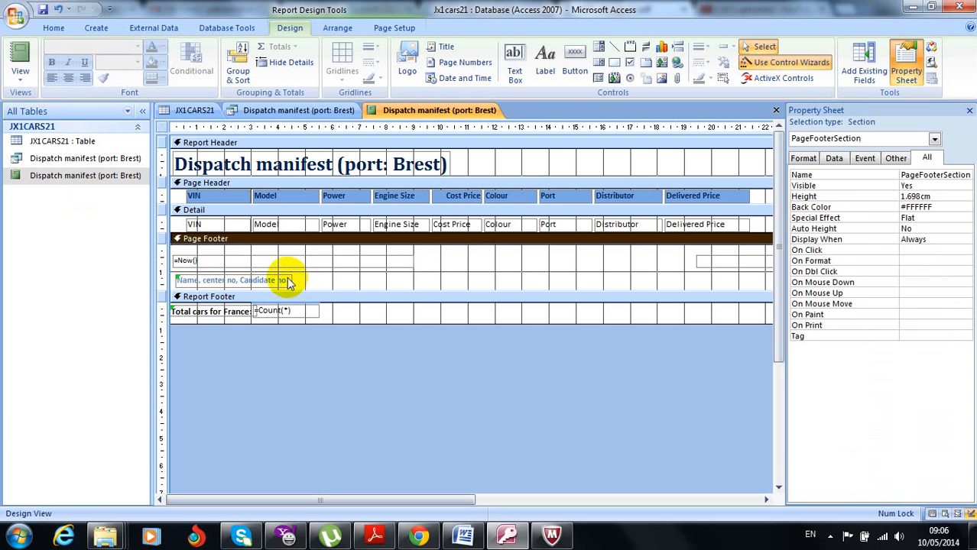
Format the candidate details label in the Page Footer in Automatic black at size 10 and widen it to about 4.6 cm
left_click(288, 279)
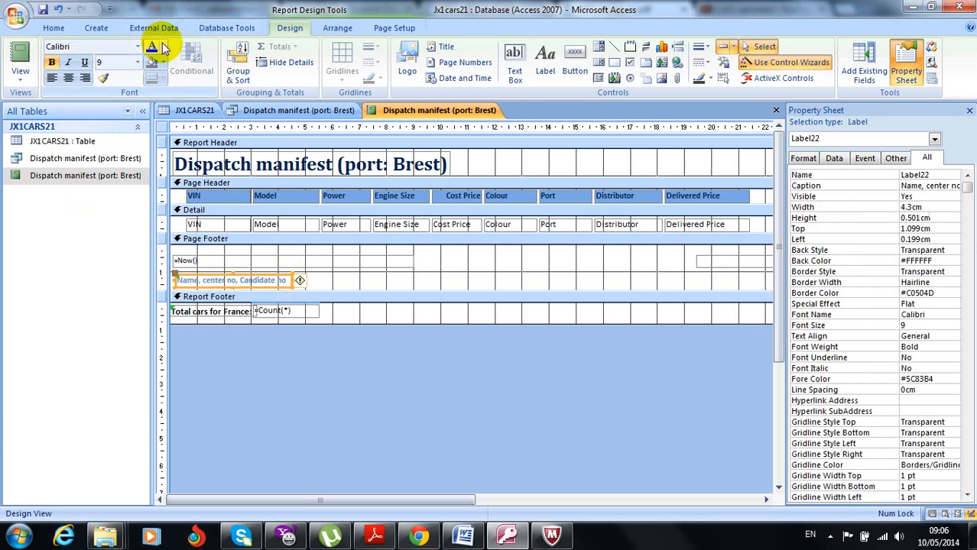
left_click(163, 48)
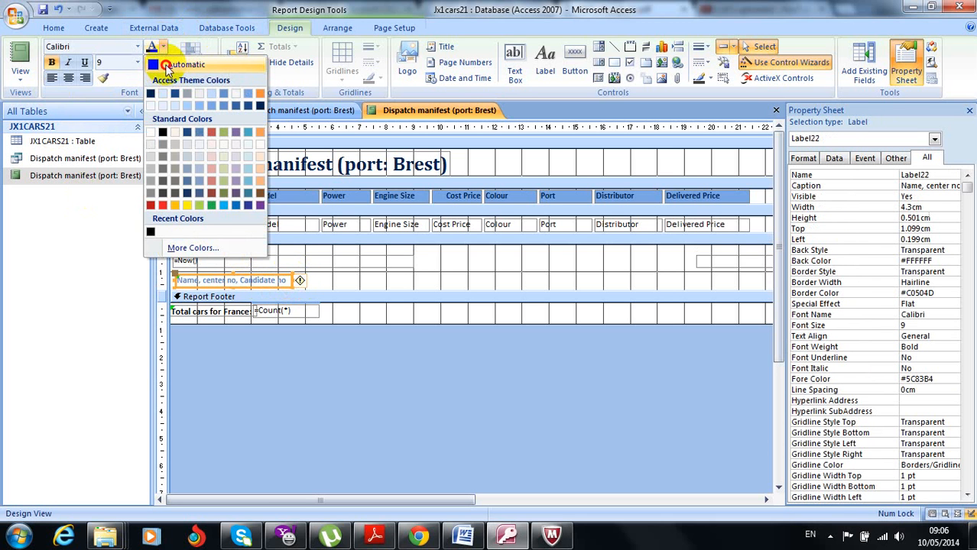
left_click(167, 65)
left_click(138, 61)
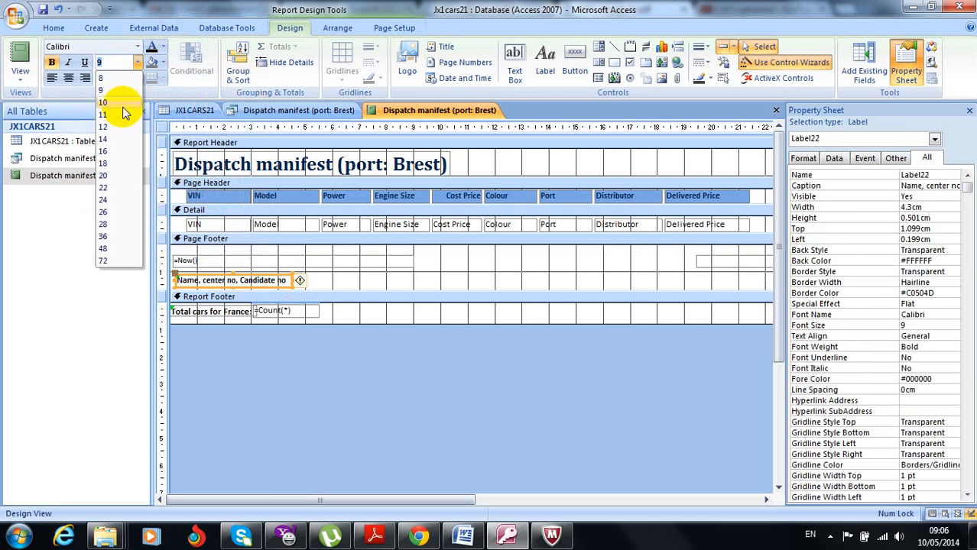
left_click(122, 103)
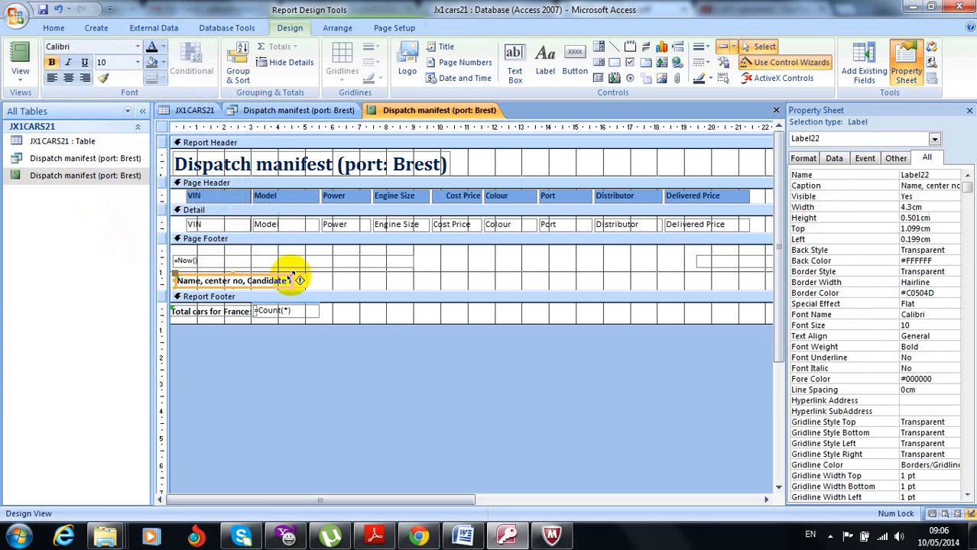
left_click_drag(298, 280, 306, 281)
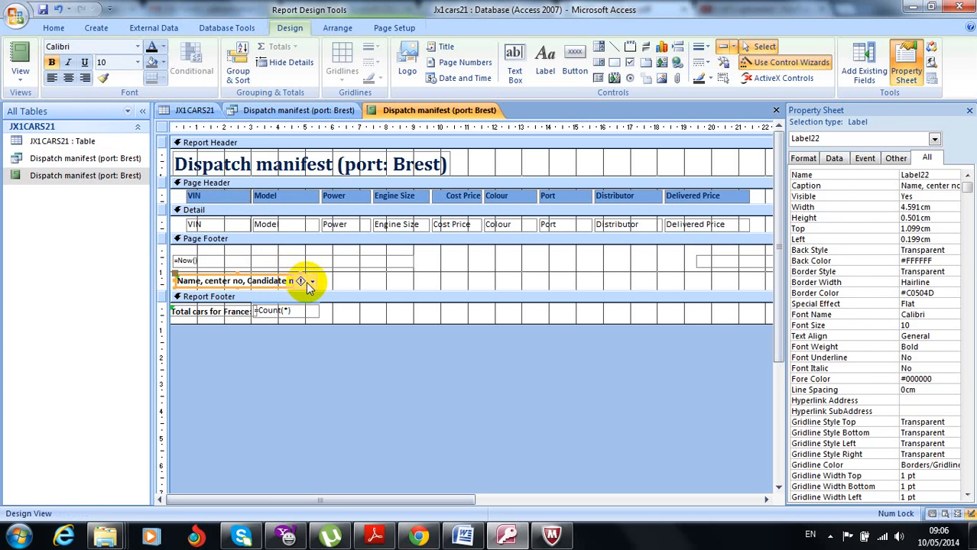
left_click(279, 281)
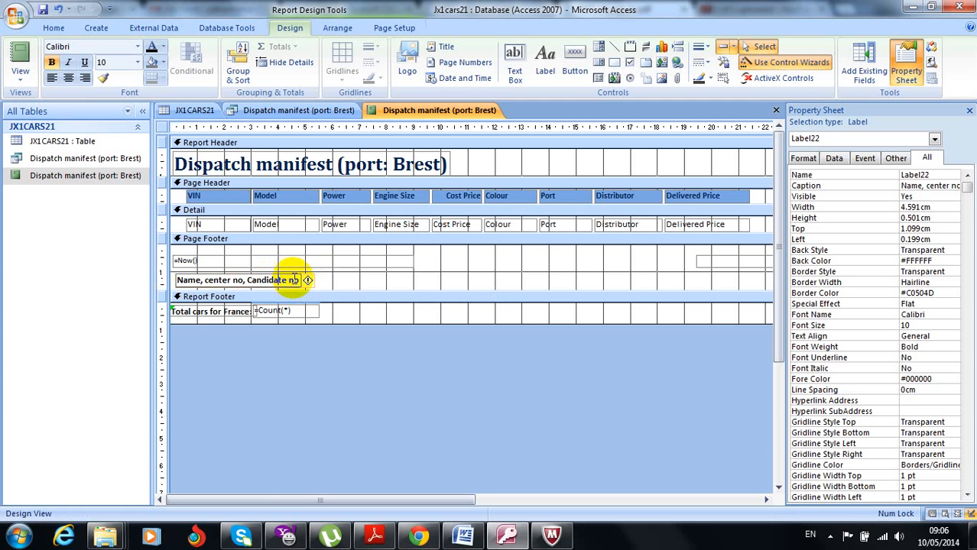
left_click(332, 279)
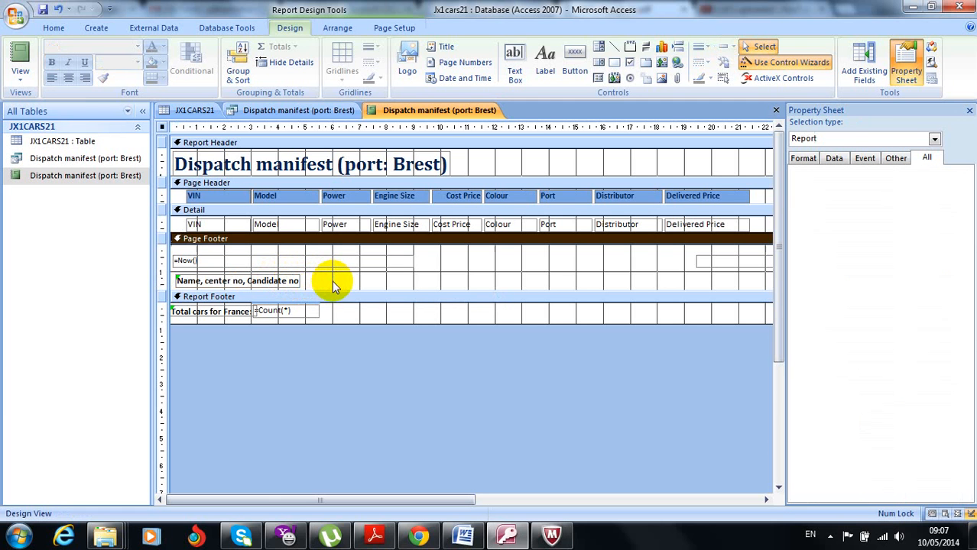
Check the report's heading, France total and footer details in Report View and Print Preview
left_click(445, 163)
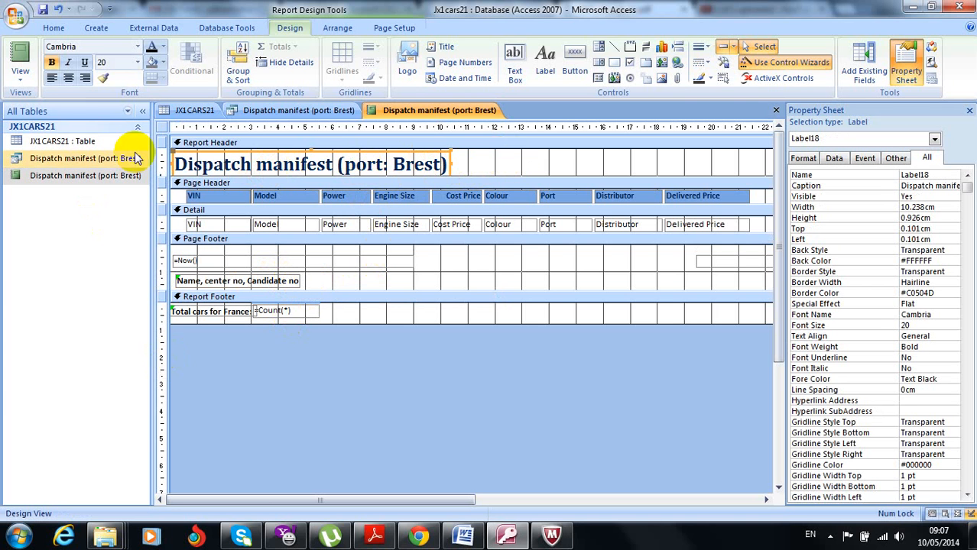
left_click(20, 55)
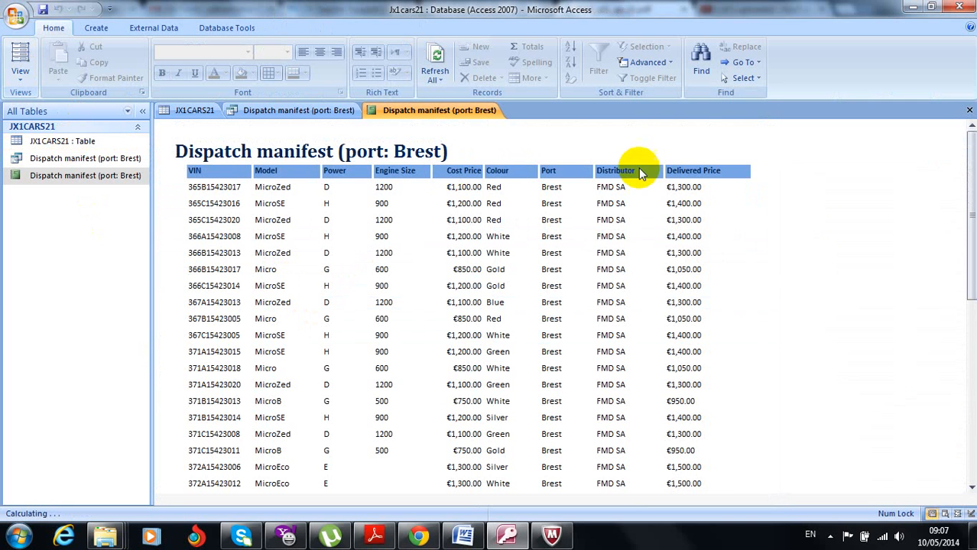
left_click_drag(972, 169, 972, 371)
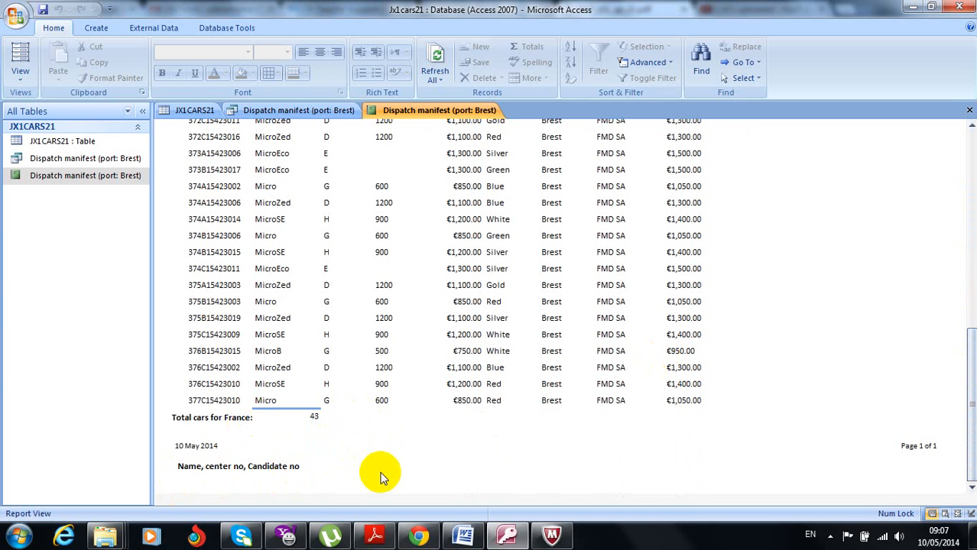
left_click(22, 70)
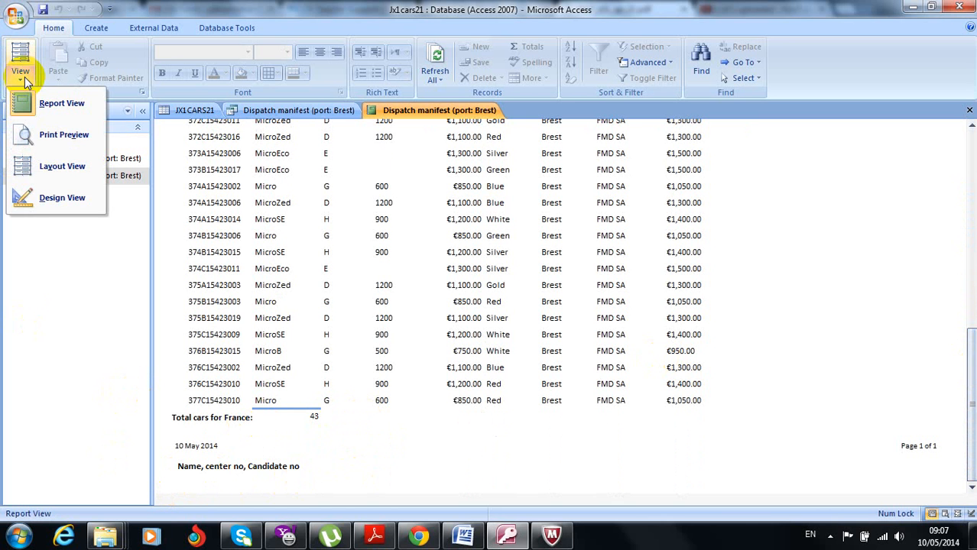
left_click(47, 131)
left_click_drag(971, 256, 972, 357)
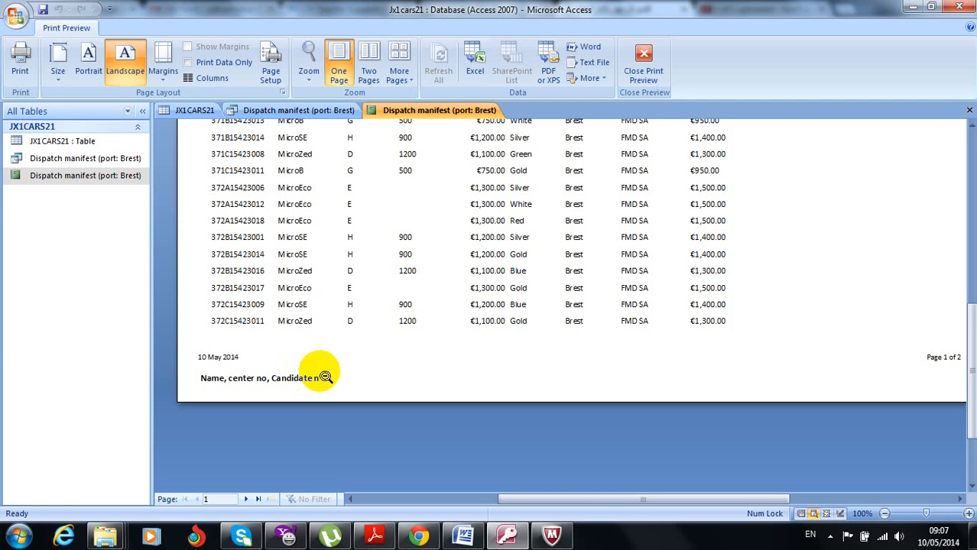
left_click(643, 55)
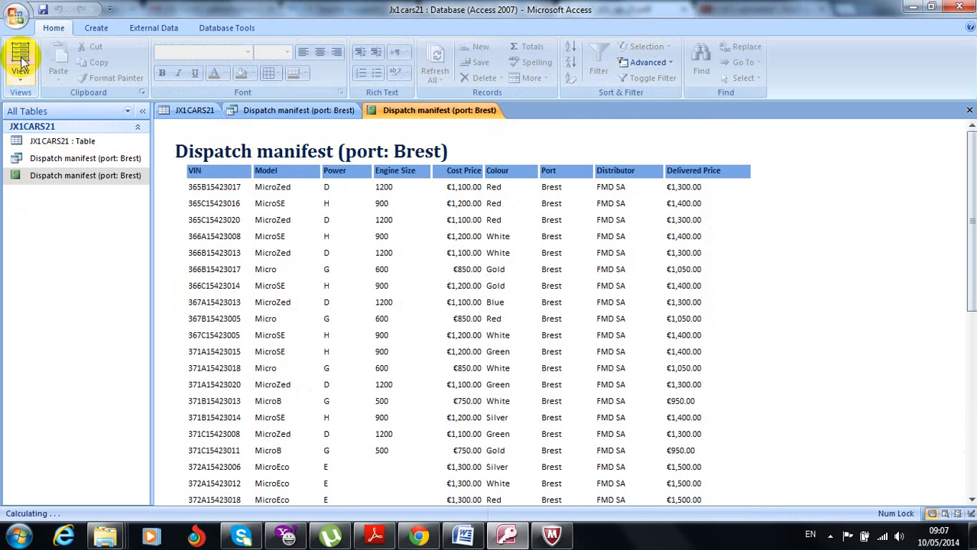
In Design View, widen the candidate details label in the Page Footer to about 4.9 cm
left_click(21, 71)
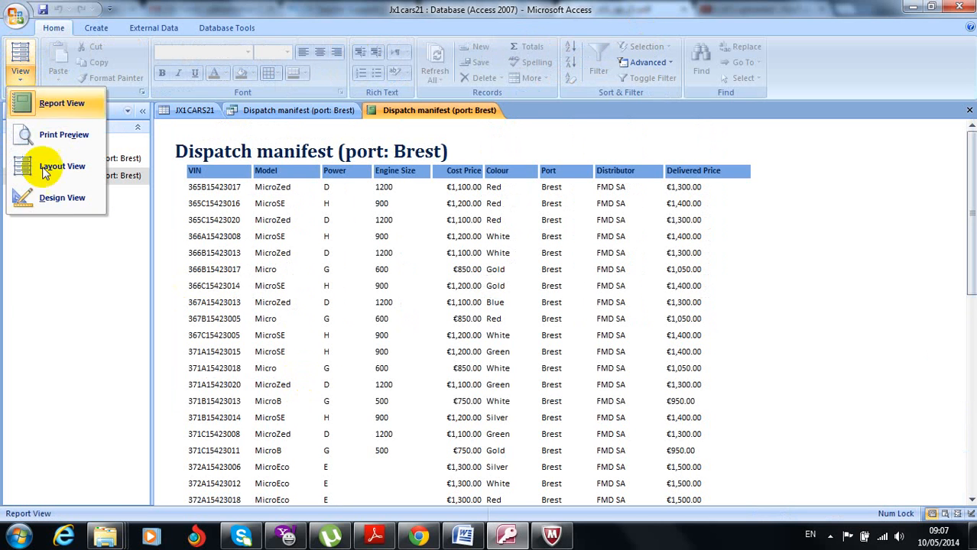
left_click(48, 201)
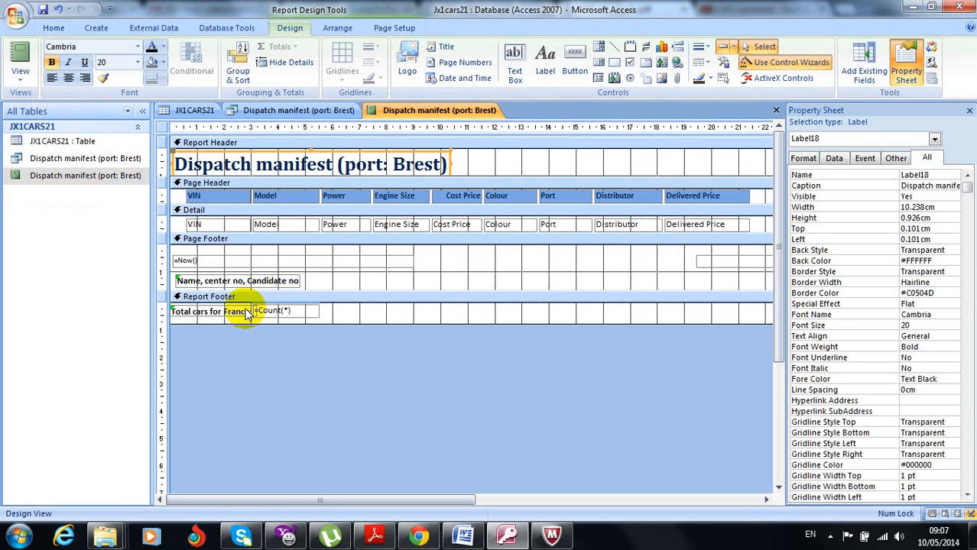
left_click(246, 313)
left_click(256, 279)
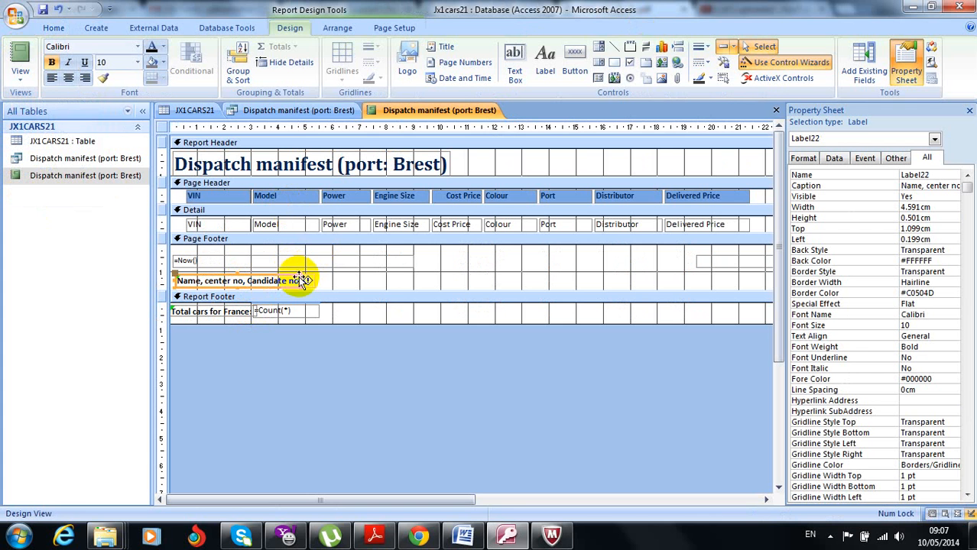
left_click_drag(305, 280, 314, 280)
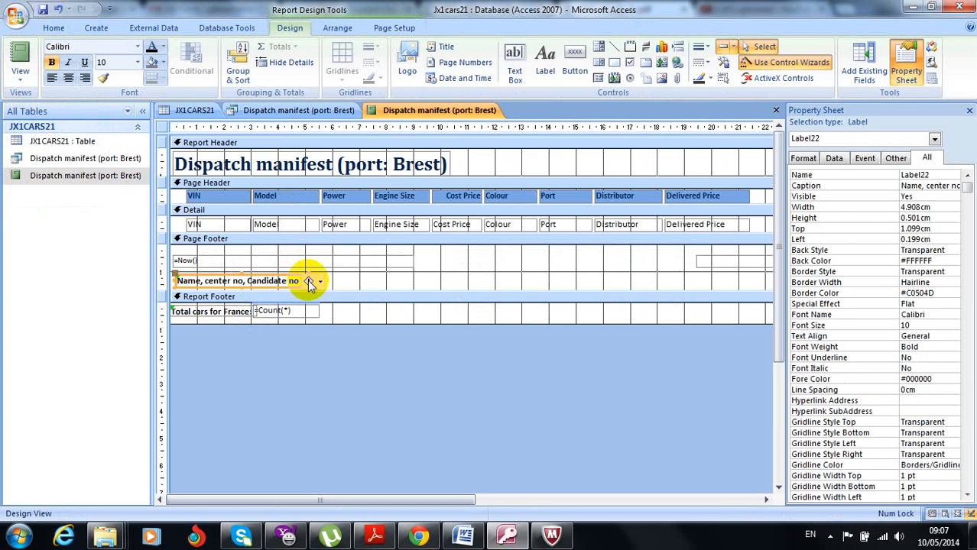
Preview the printed report again and examine the candidate details and car total through to page 2
left_click(21, 53)
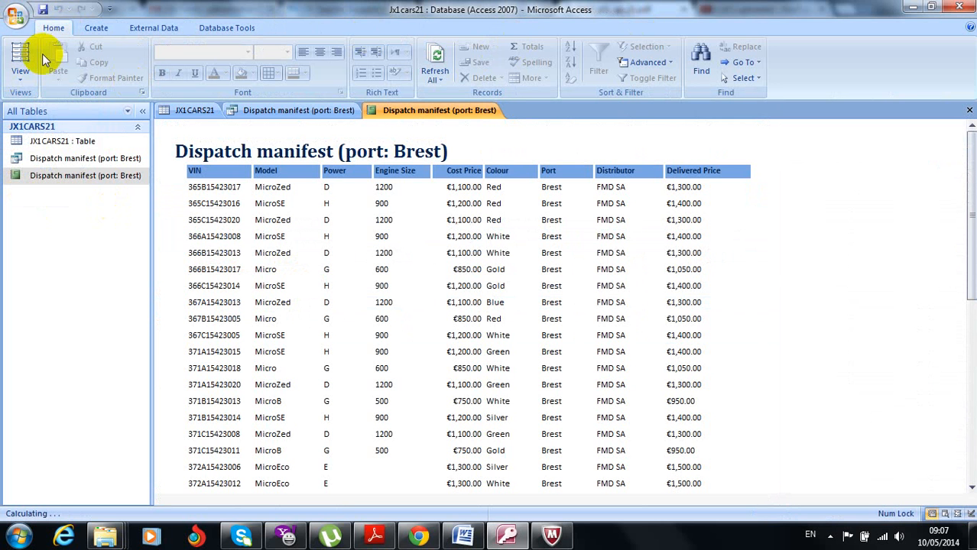
left_click(18, 11)
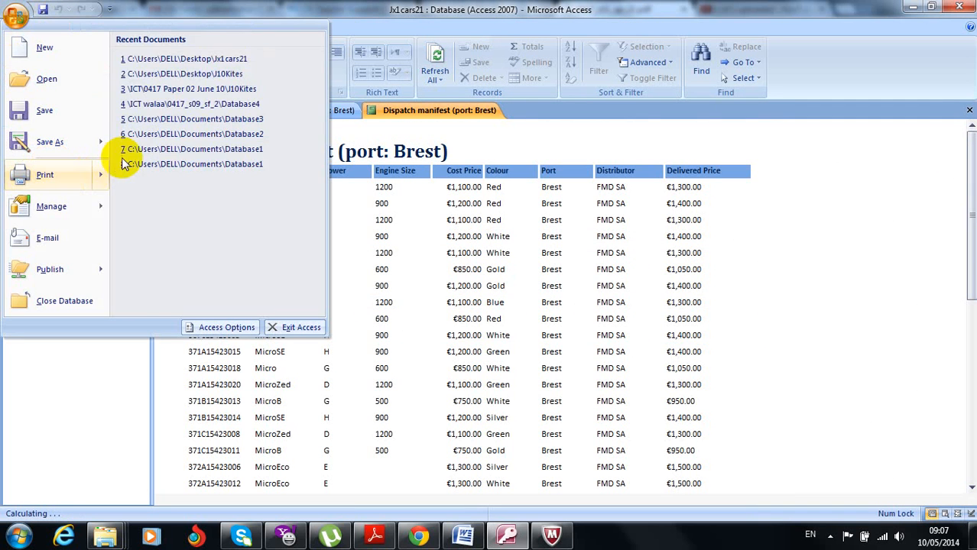
mouse_move(46, 176)
left_click(161, 145)
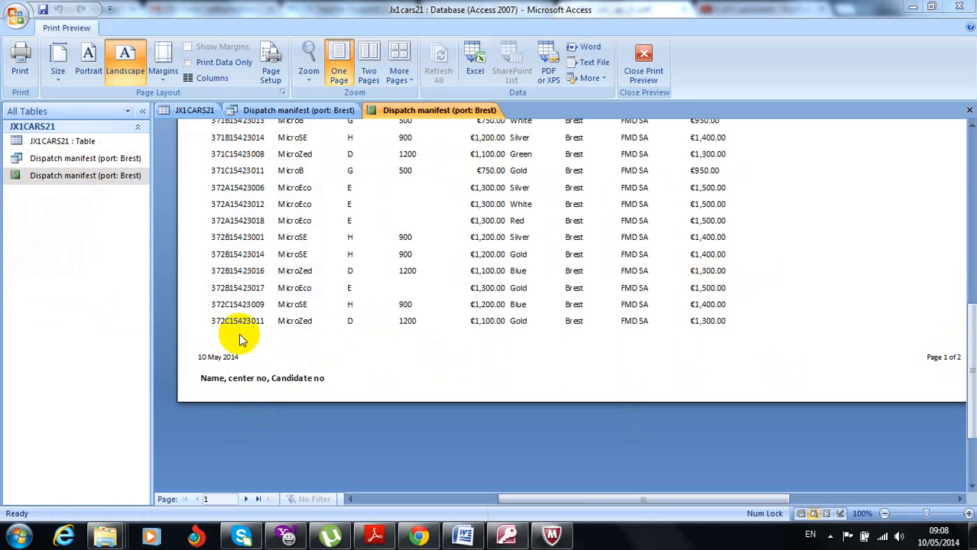
left_click(246, 499)
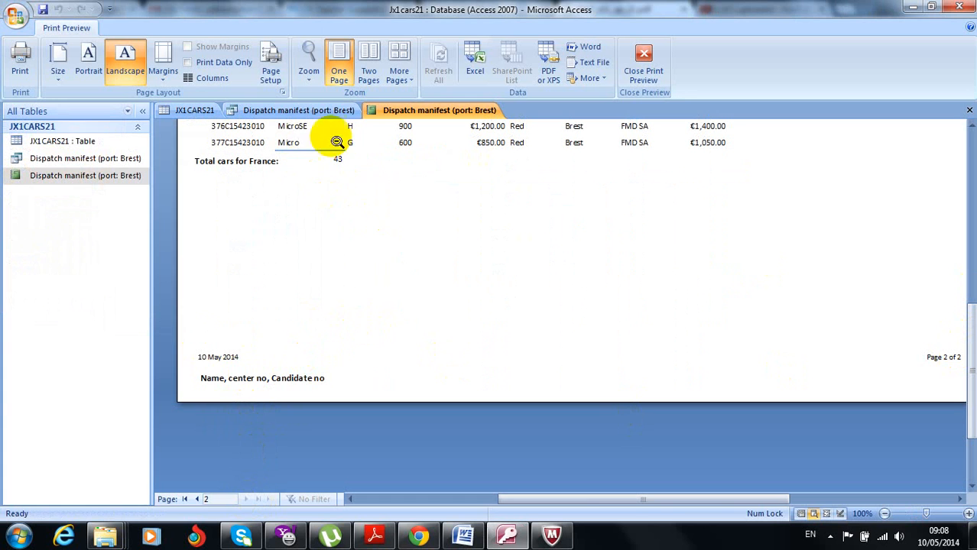